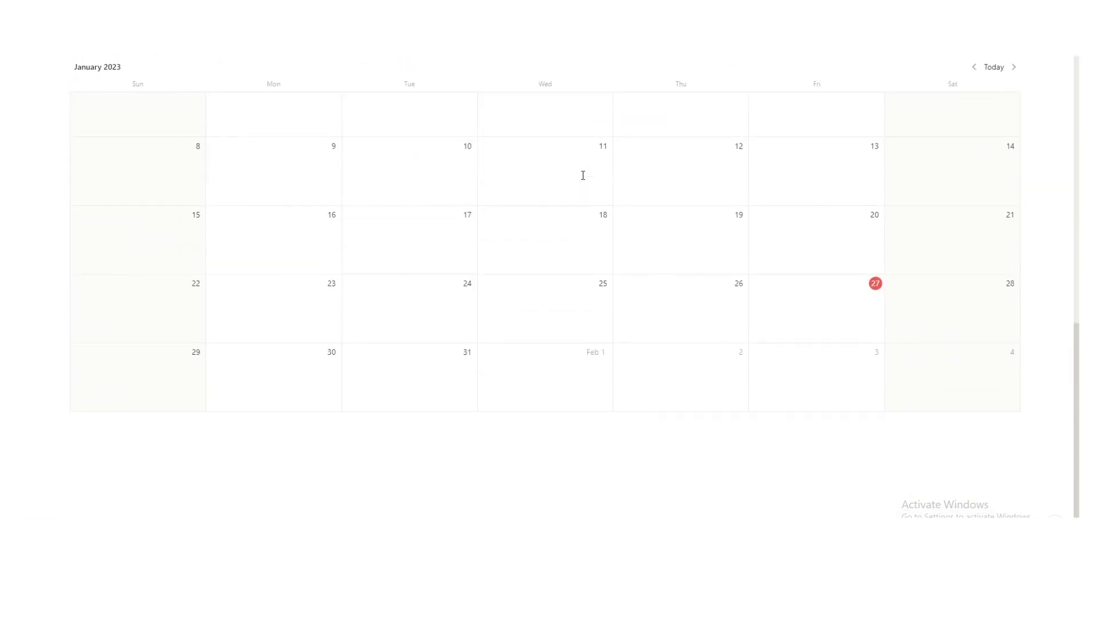
Scroll up and down through the habit dashboard to review its layout.
scroll(583, 175, up, 10)
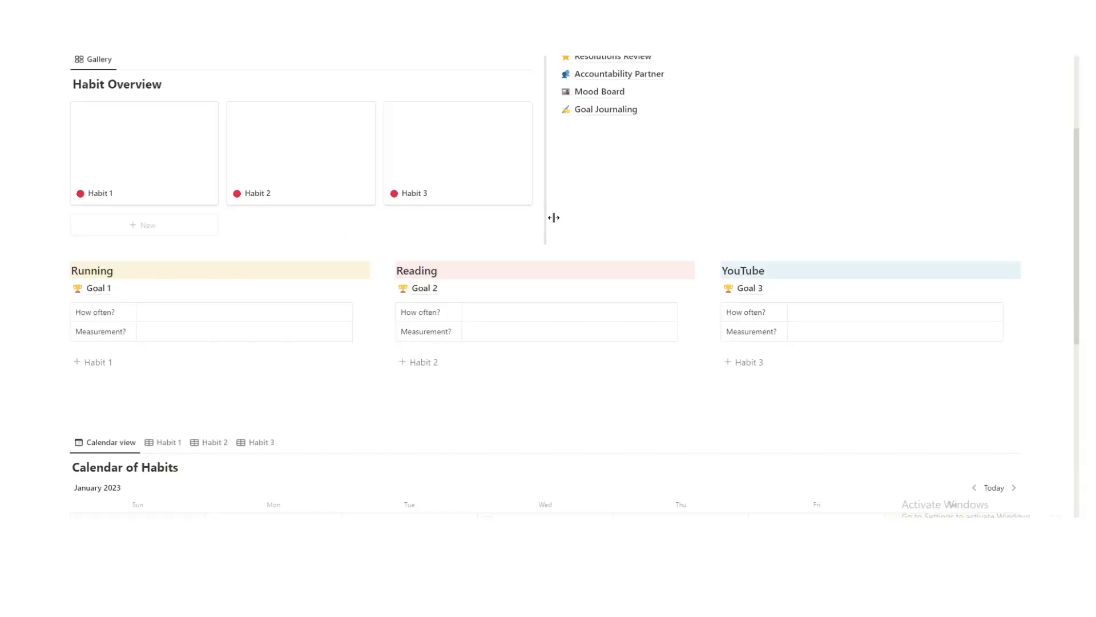
scroll(551, 220, up, 3)
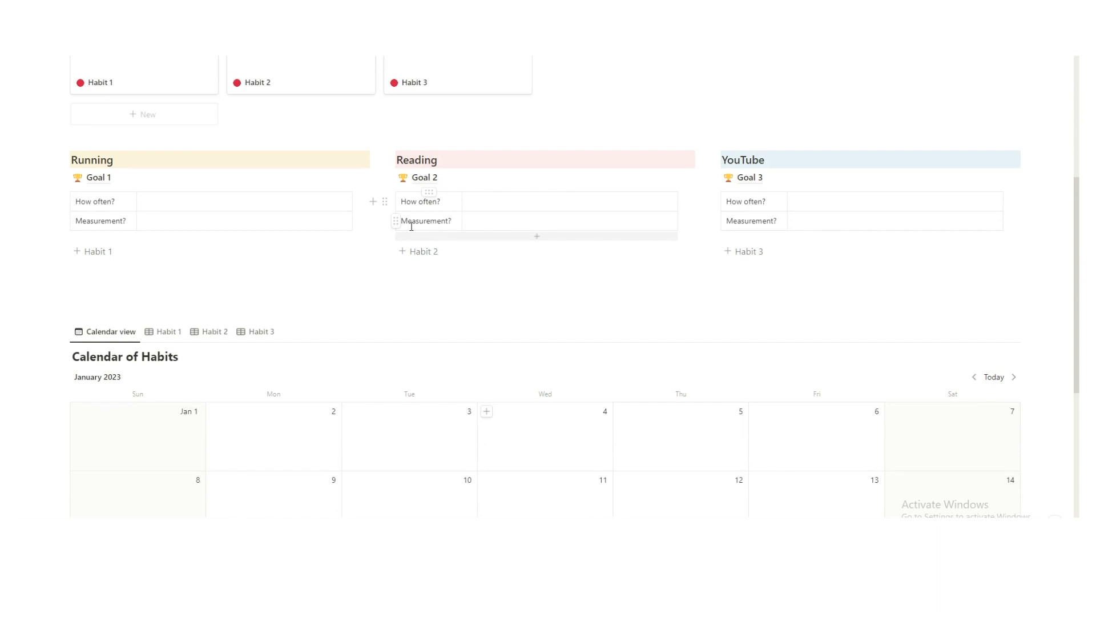
scroll(411, 223, up, 1)
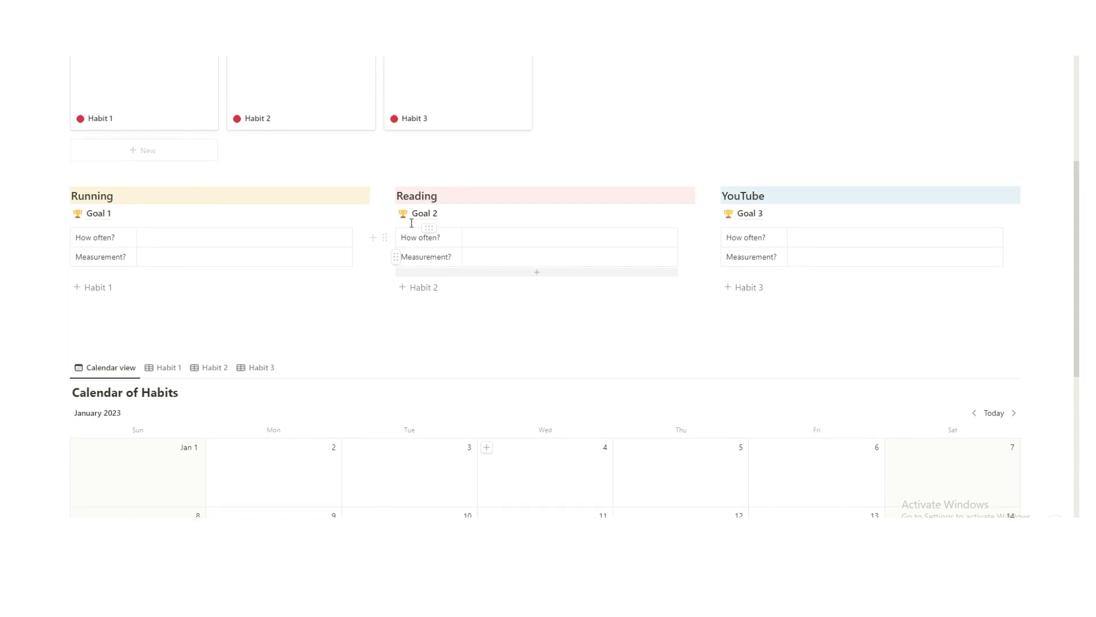
scroll(411, 222, down, 4)
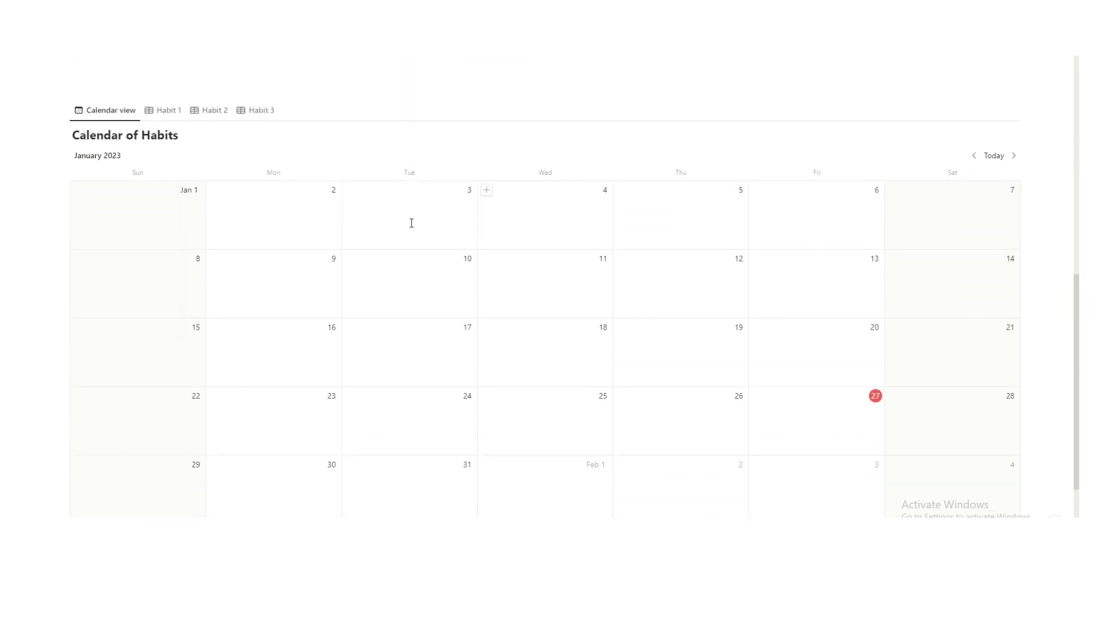
scroll(391, 231, up, 3)
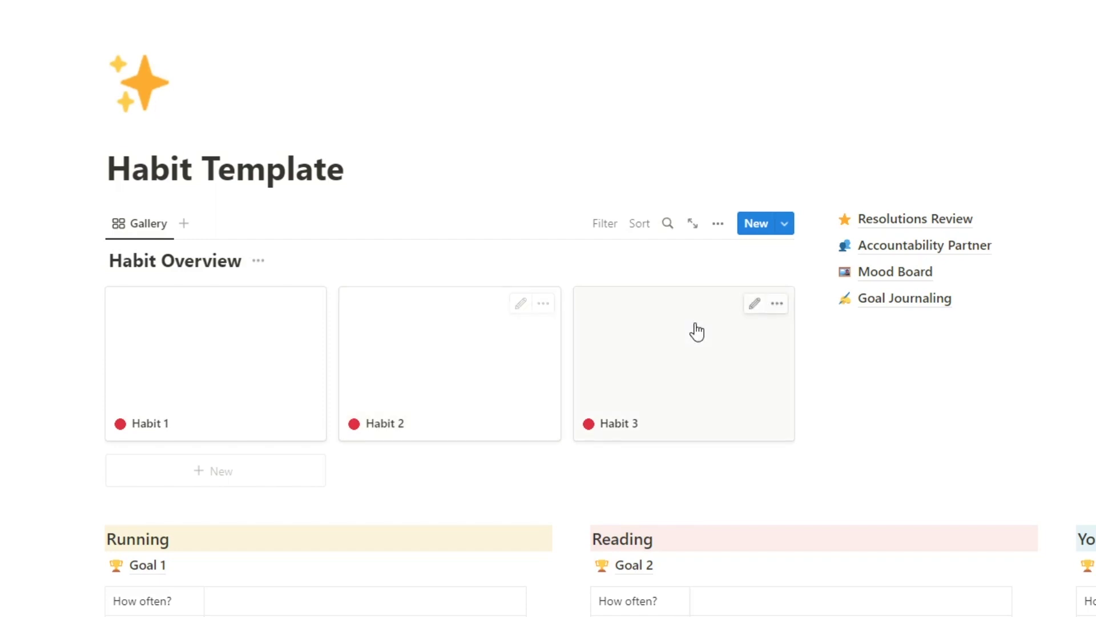
scroll(714, 334, down, 8)
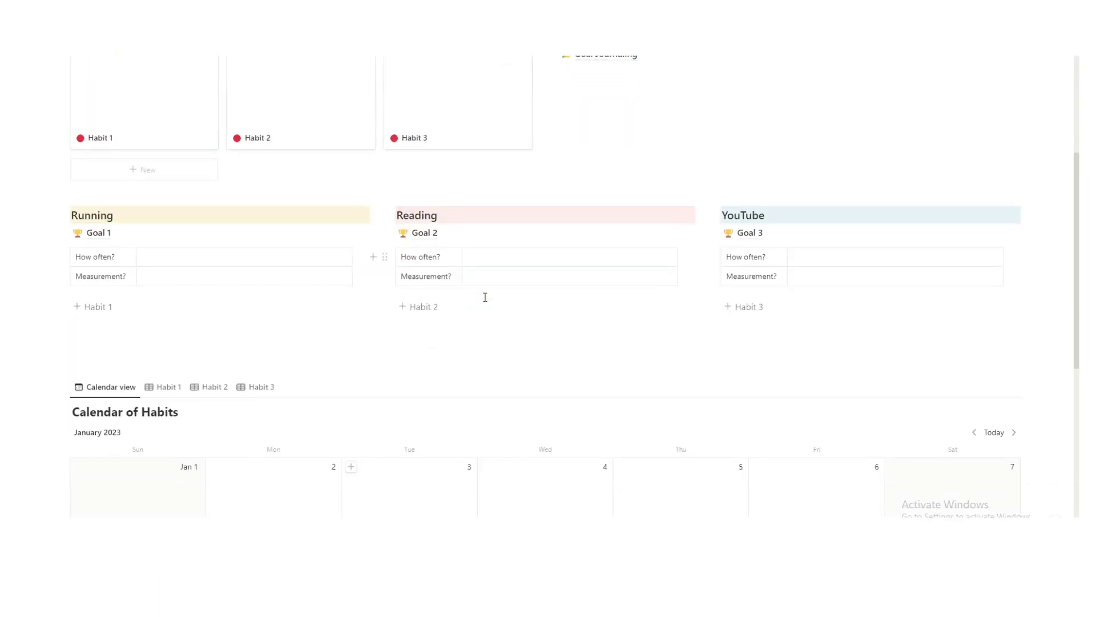
scroll(485, 297, down, 3)
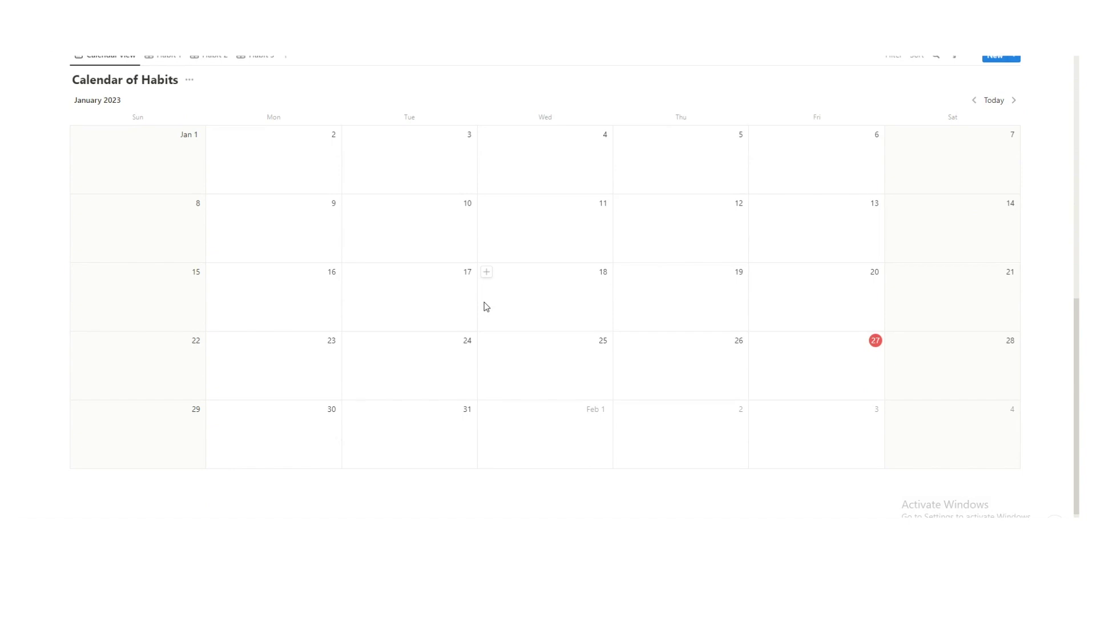
scroll(483, 314, up, 10)
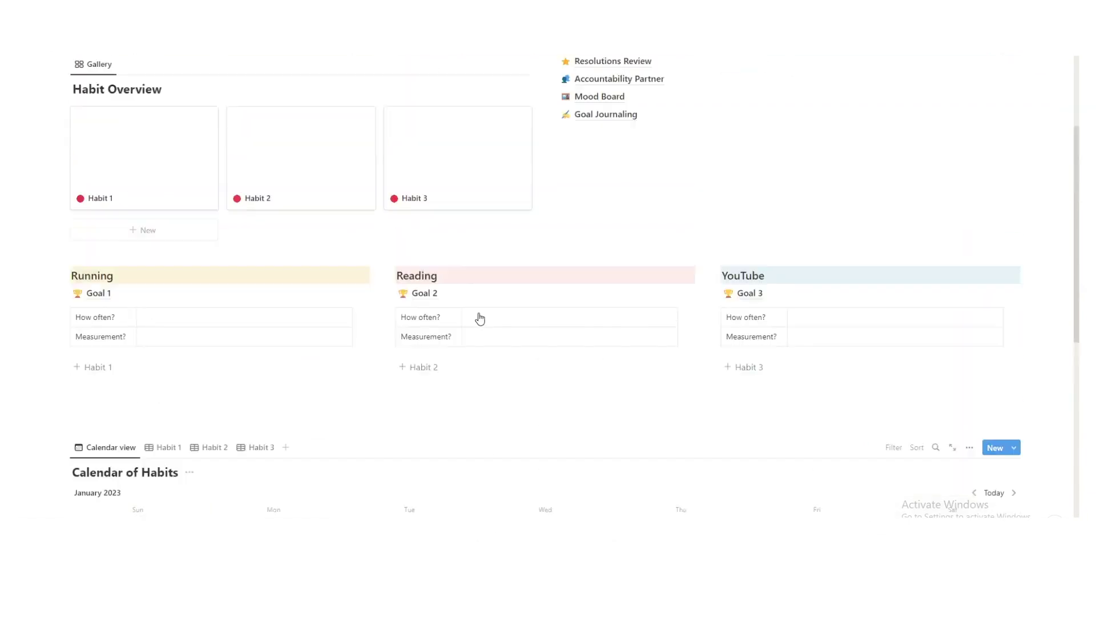
scroll(403, 360, down, 3)
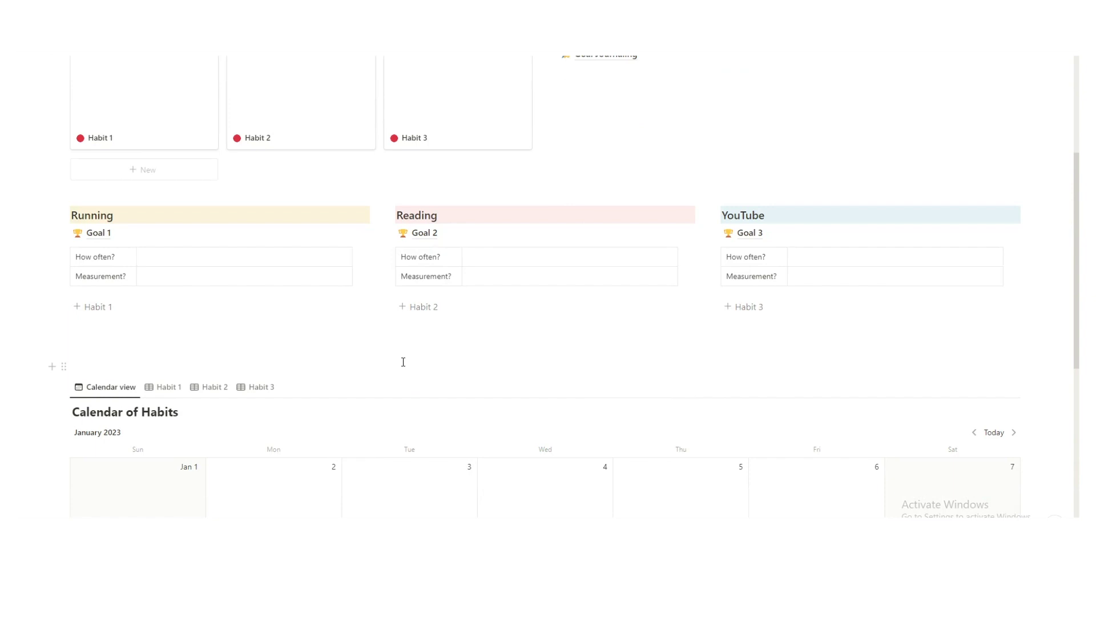
scroll(404, 384, up, 6)
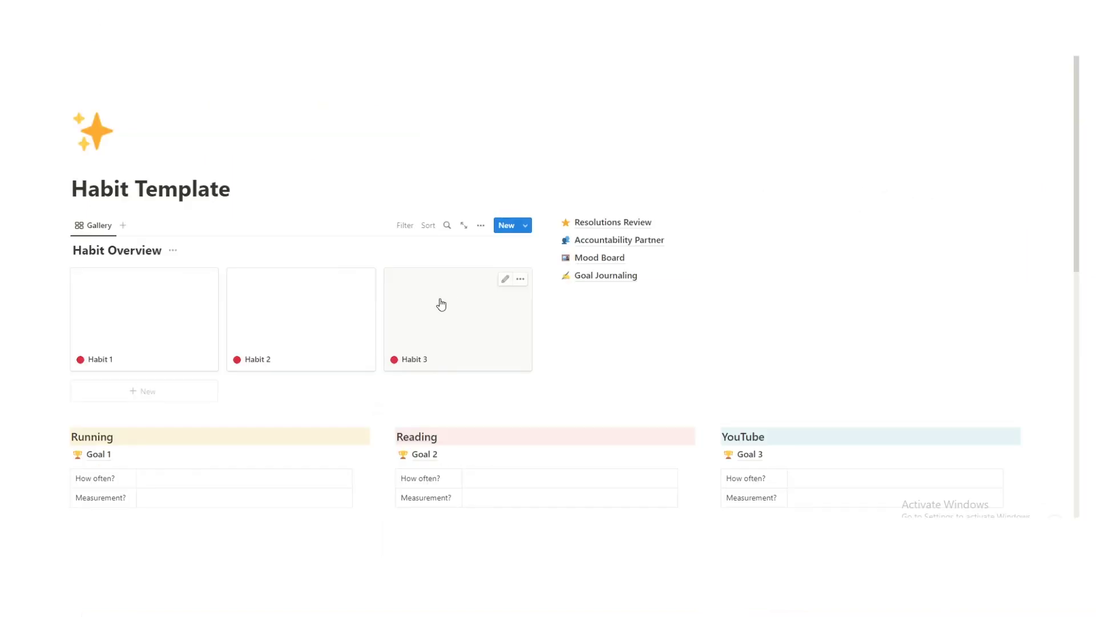
scroll(446, 298, down, 9)
scroll(441, 302, up, 1)
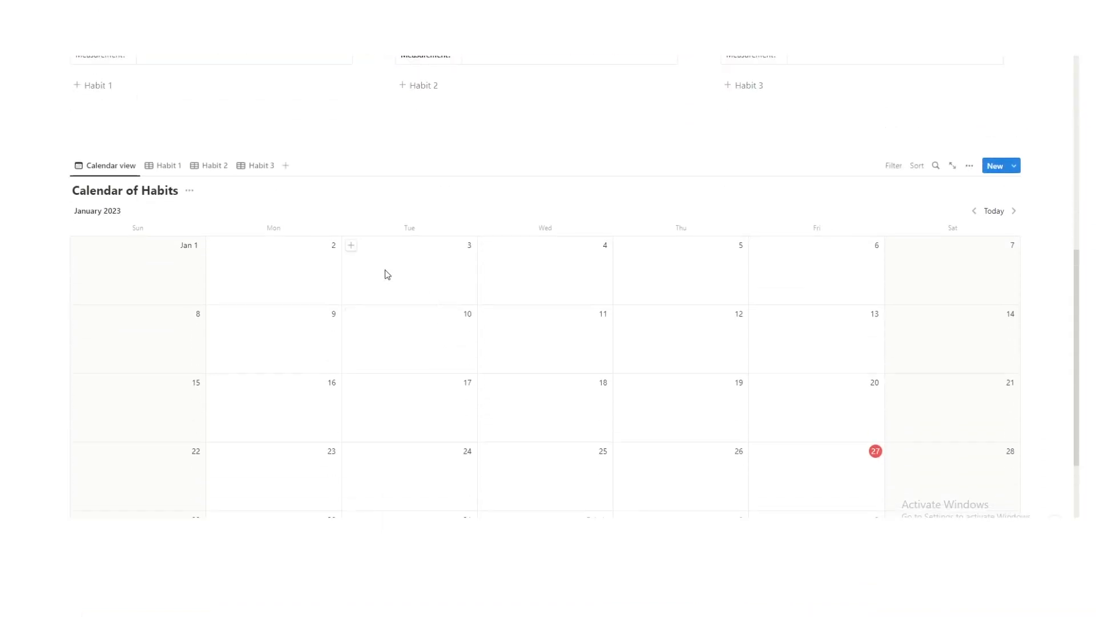
Switch between the Habit 1 and Habit 2 tables and back to the calendar of habits.
click(165, 165)
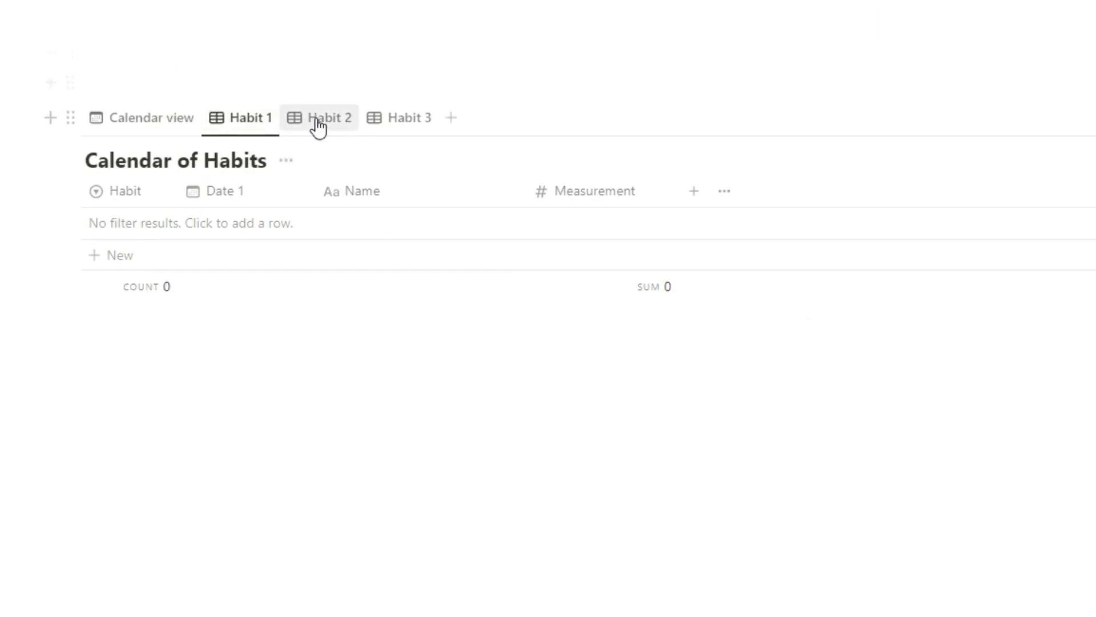
click(318, 122)
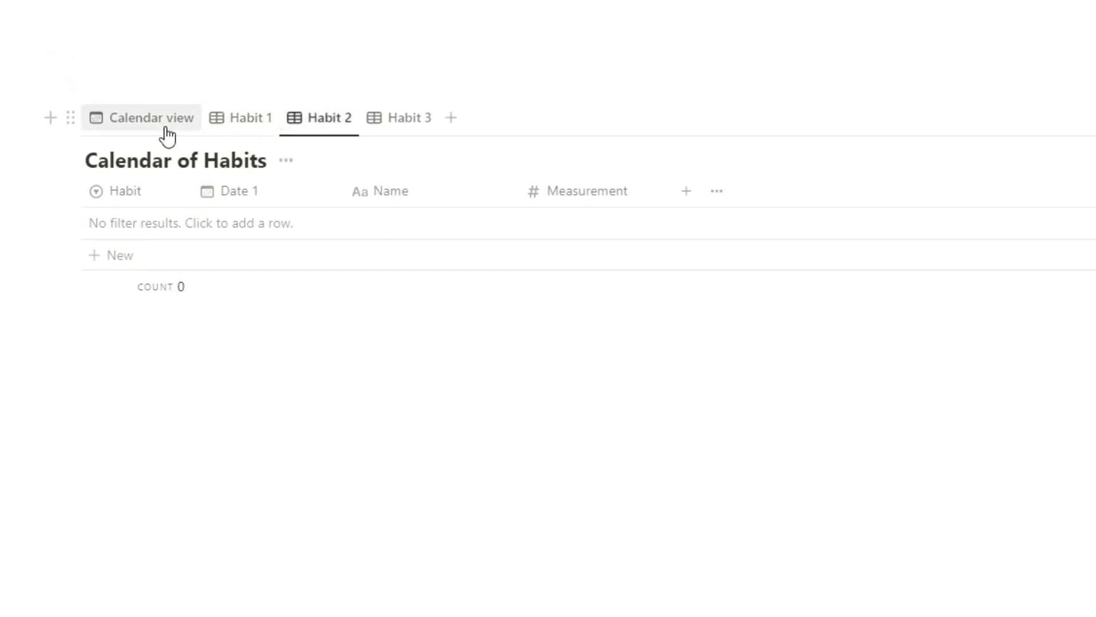
click(165, 130)
scroll(479, 281, up, 6)
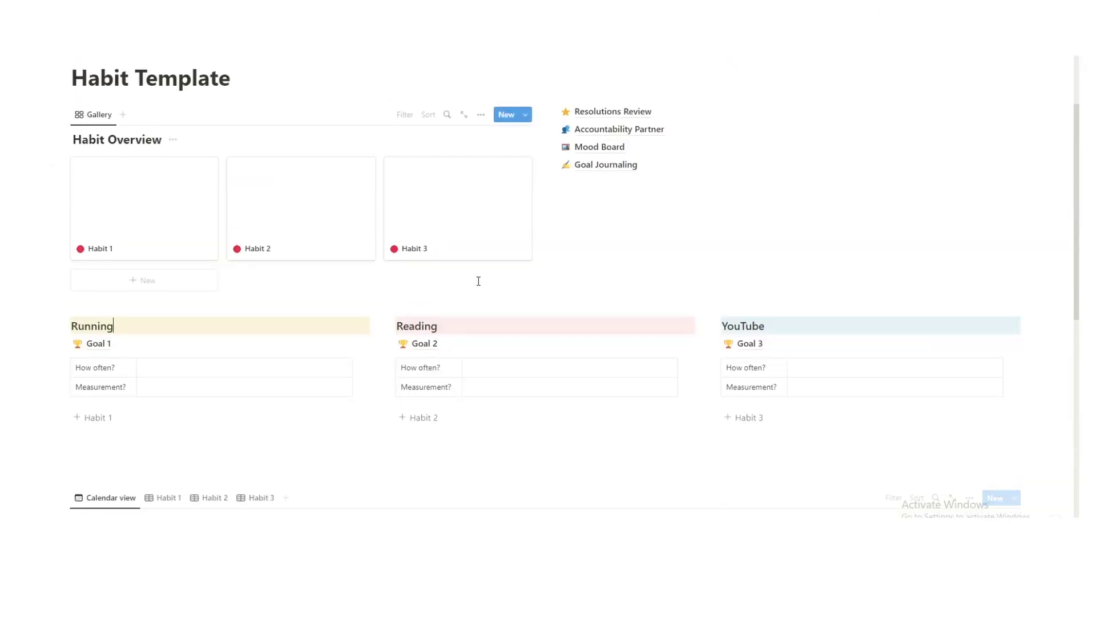
scroll(478, 281, up, 2)
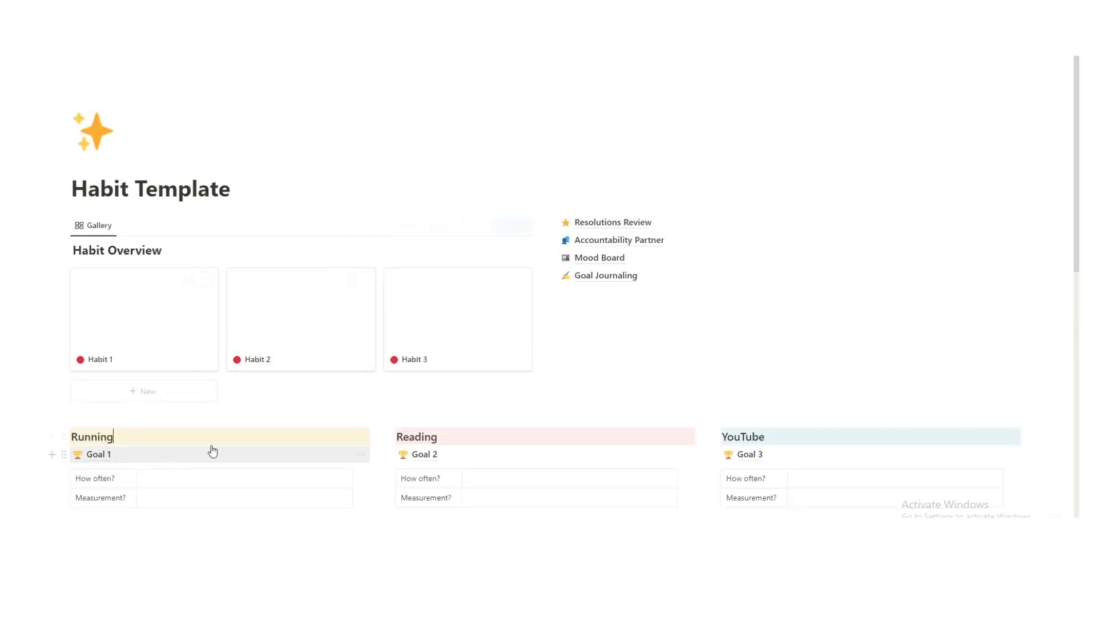
Edit the YouTube heading, then open the Goal Journaling page and scroll through it.
scroll(893, 452, down, 2)
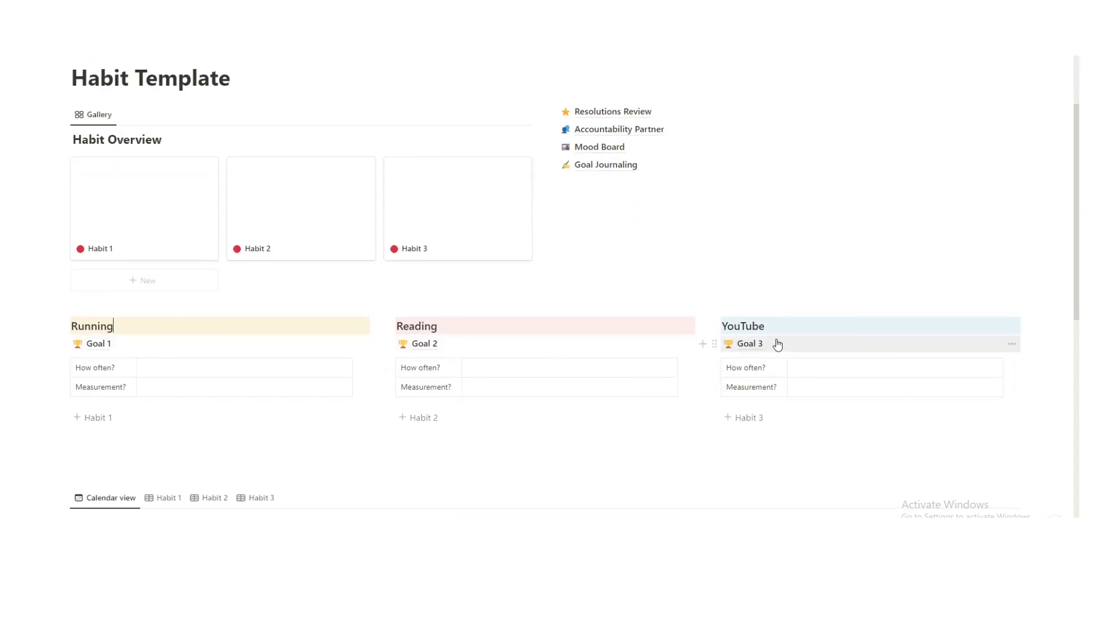
click(785, 323)
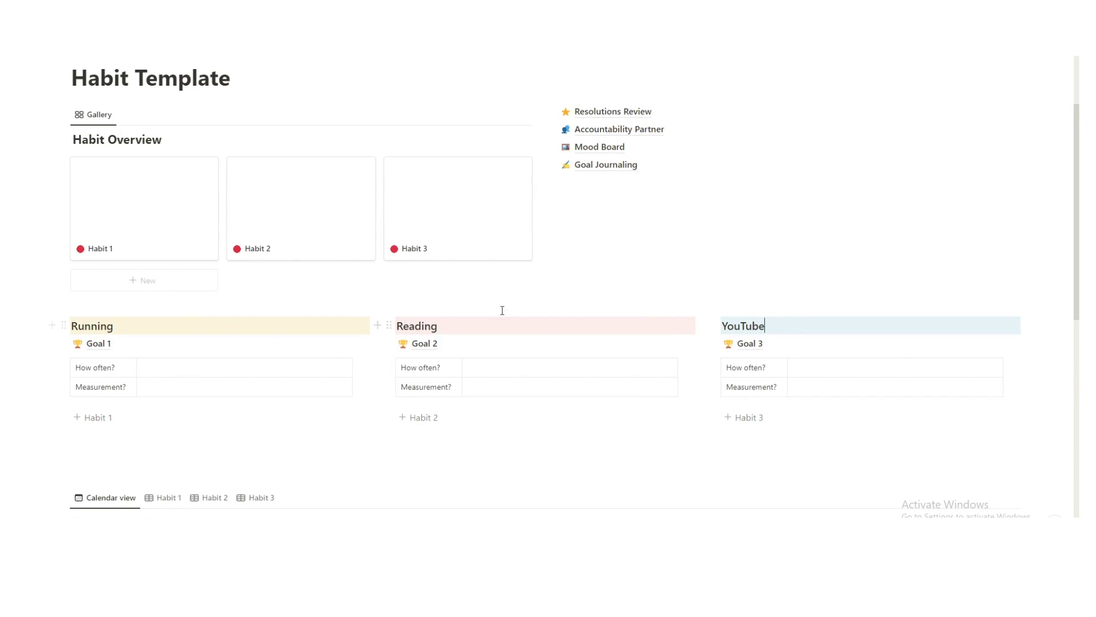
scroll(812, 332, up, 1)
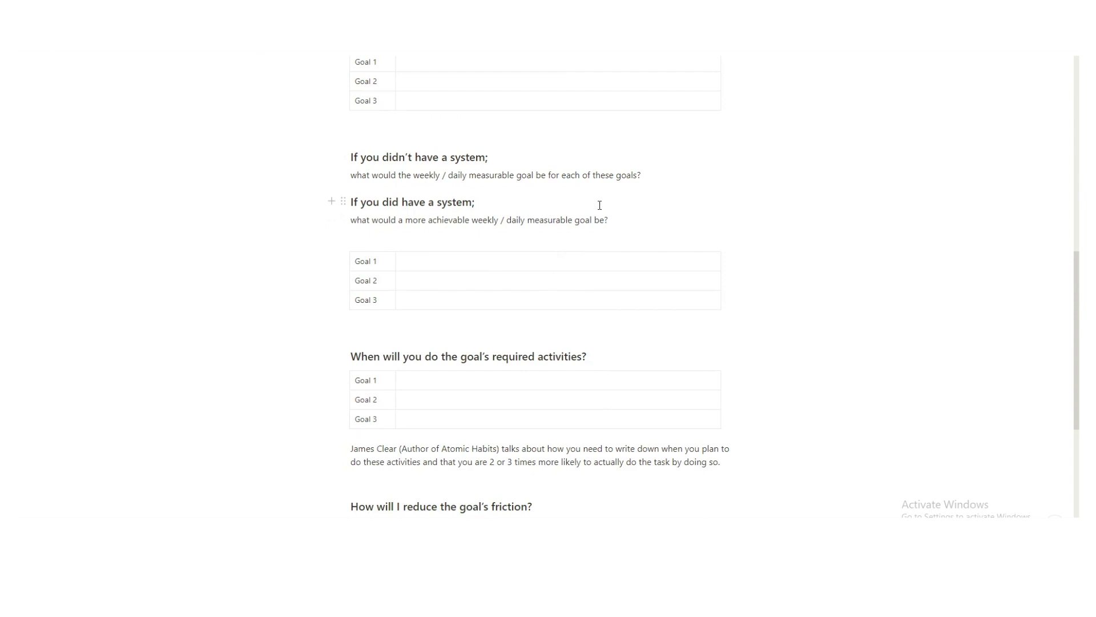
Go back to the Habit Template parent page via its breadcrumb.
scroll(599, 205, up, 4)
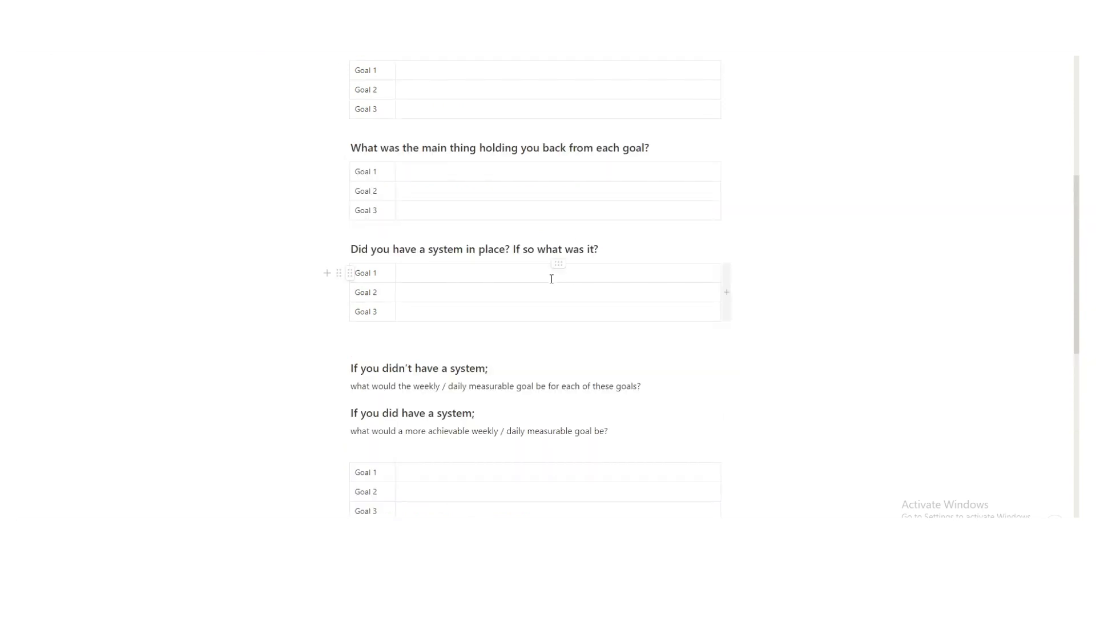
click(192, 53)
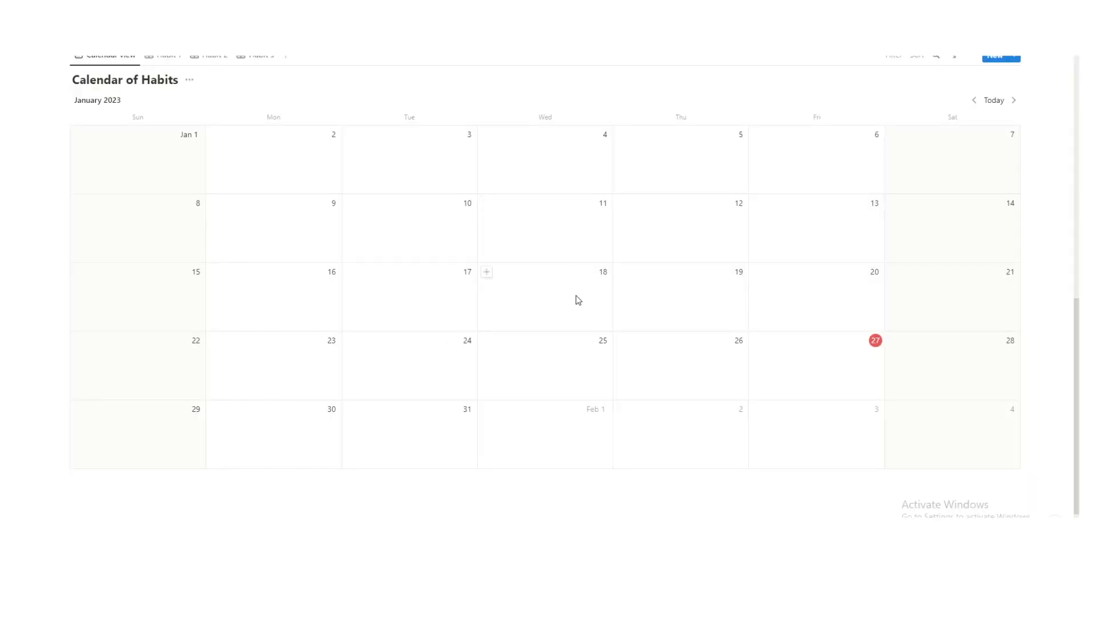
Select the blocks of all three goal columns, then deselect them, leaving an empty line.
scroll(576, 298, up, 2)
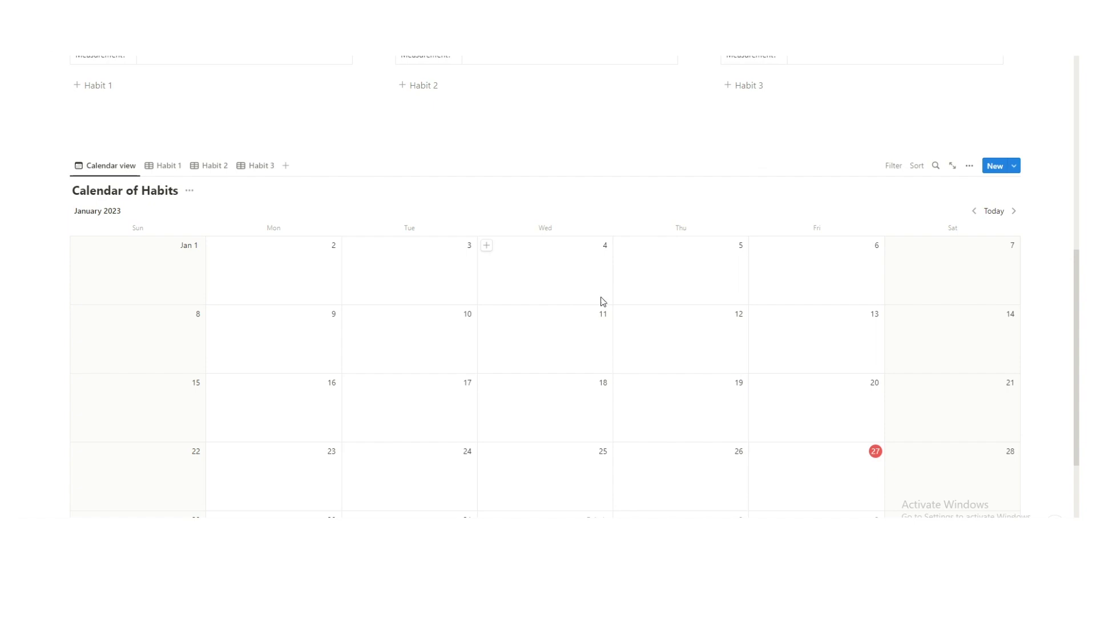
scroll(712, 321, up, 2)
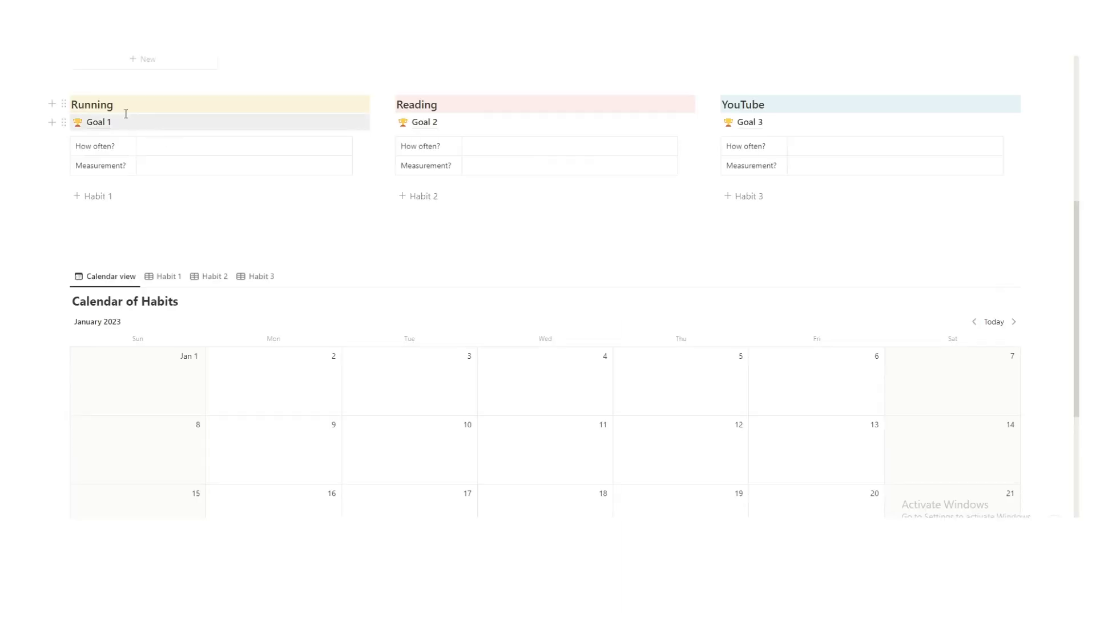
drag(42, 101, 937, 229)
click(421, 231)
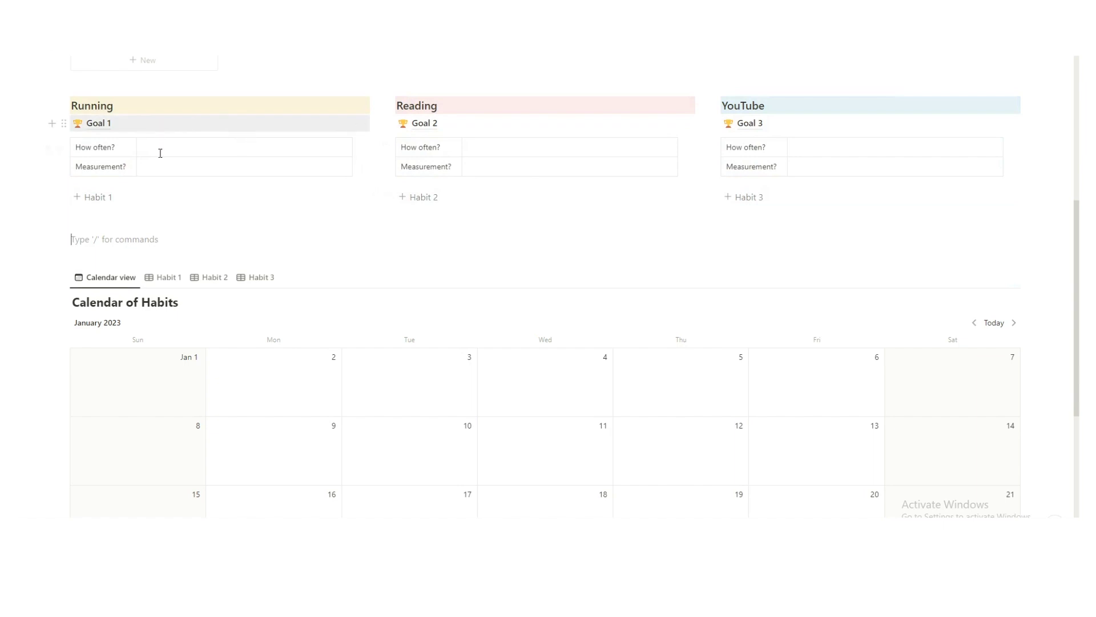
scroll(160, 153, up, 3)
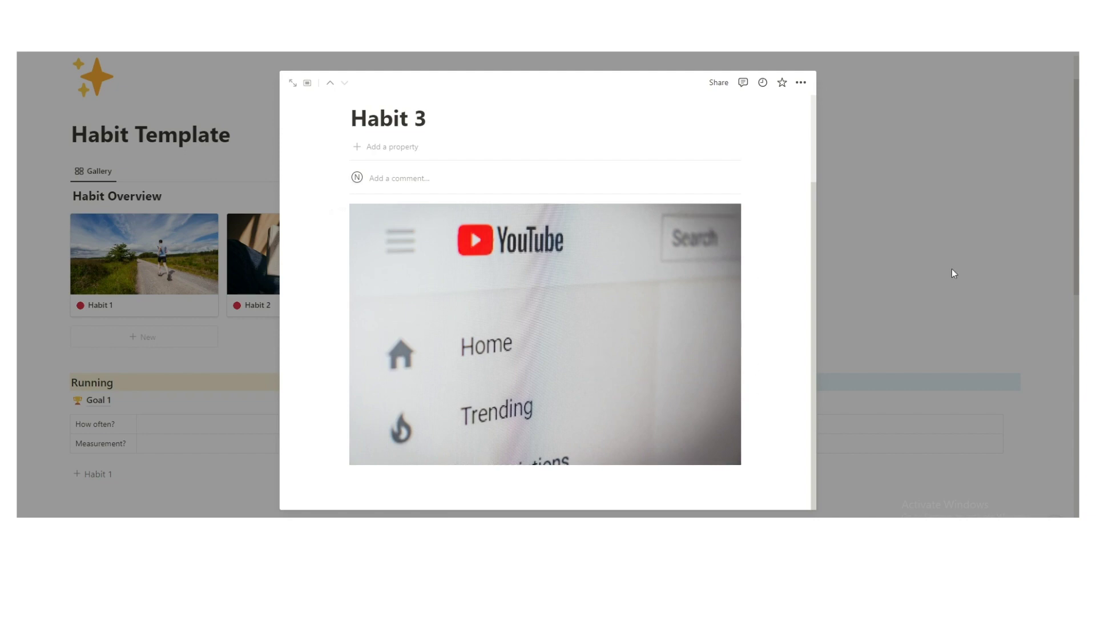
Rename the Habit 1 page to Running and Habit 2 to Reading.
click(954, 272)
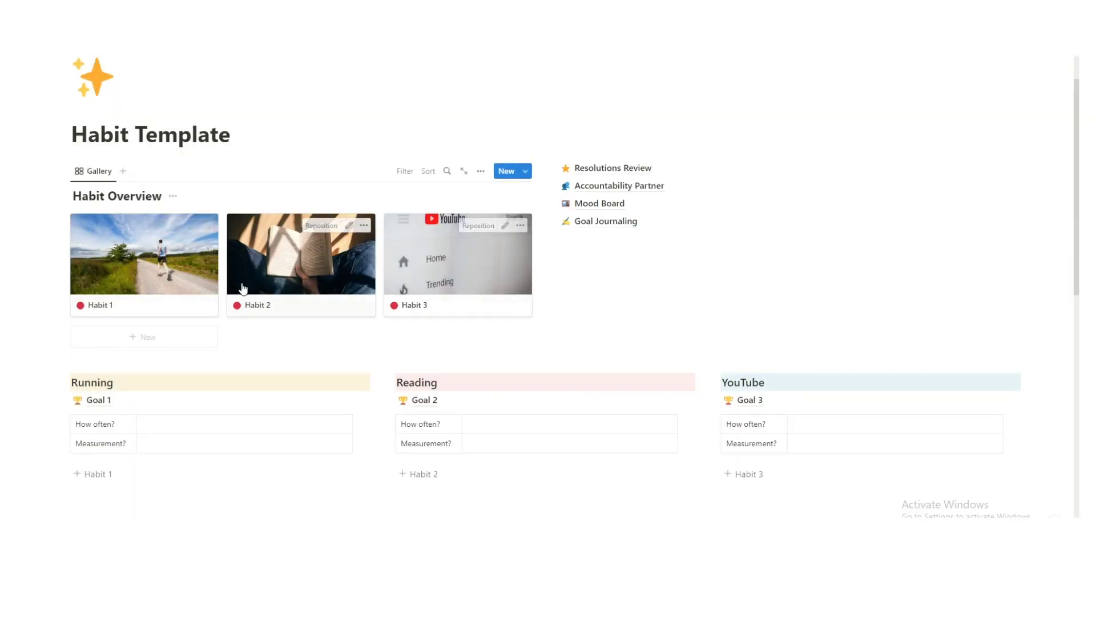
click(133, 275)
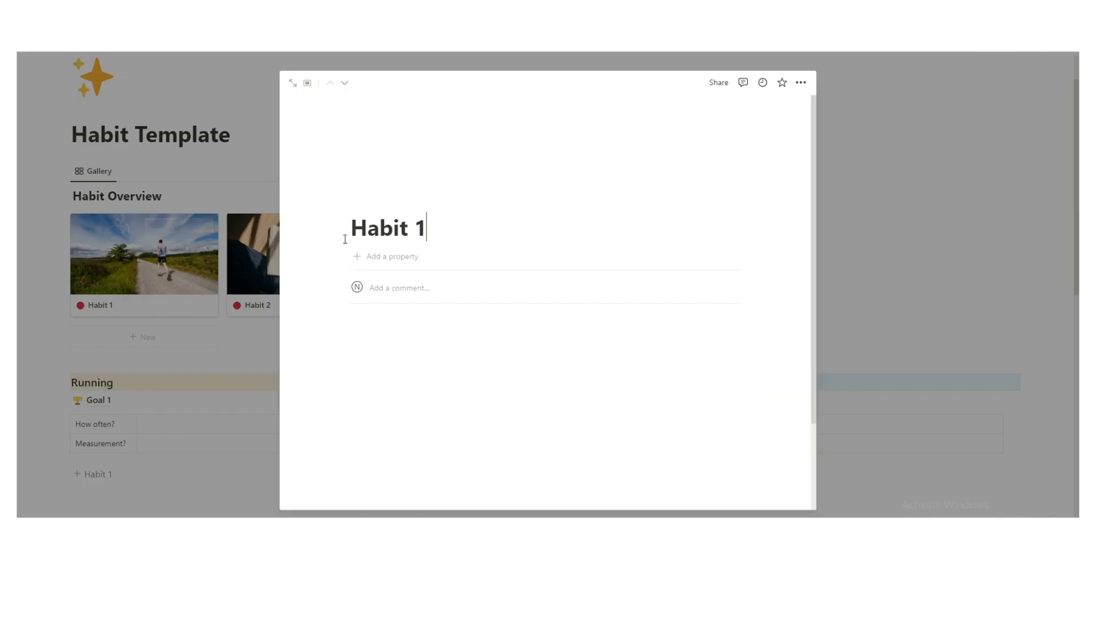
triple_click(363, 228)
text(Running)
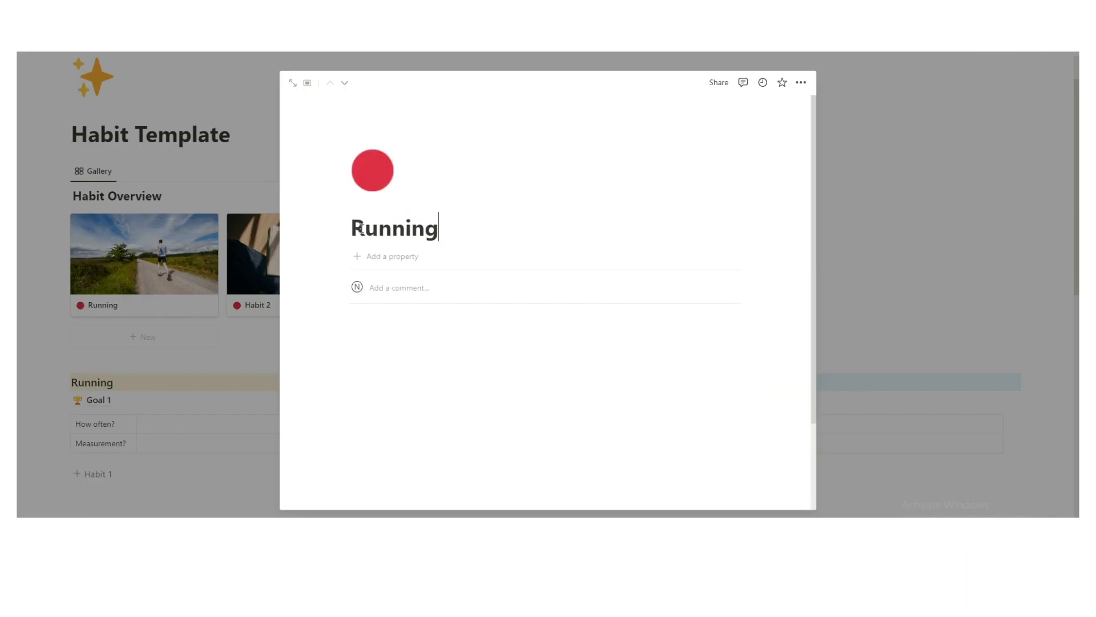
click(254, 255)
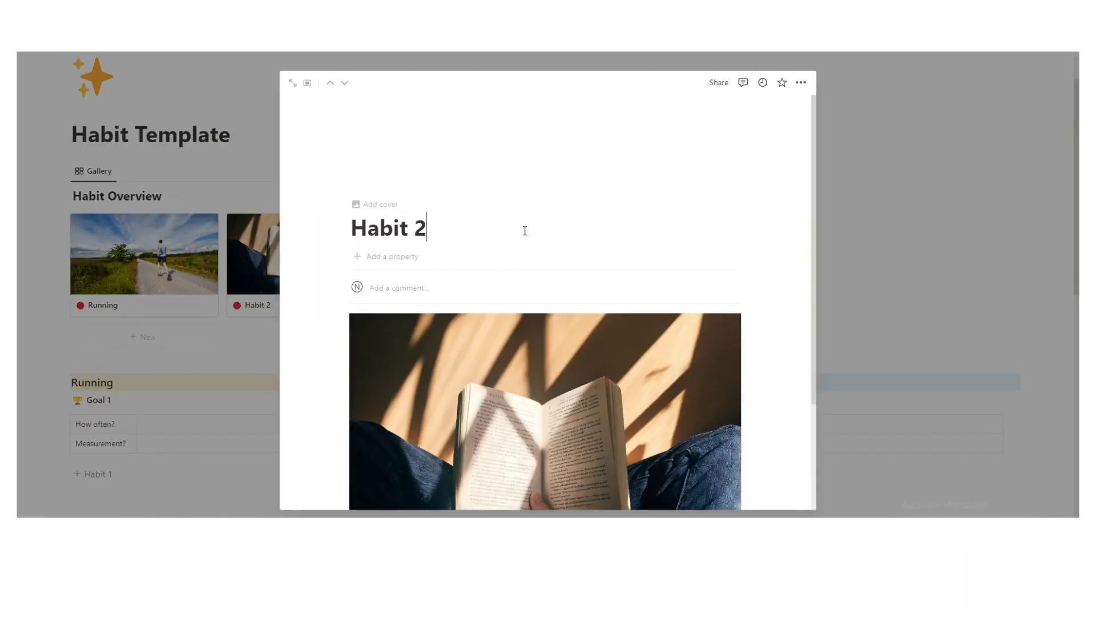
triple_click(525, 231)
text(Reading)
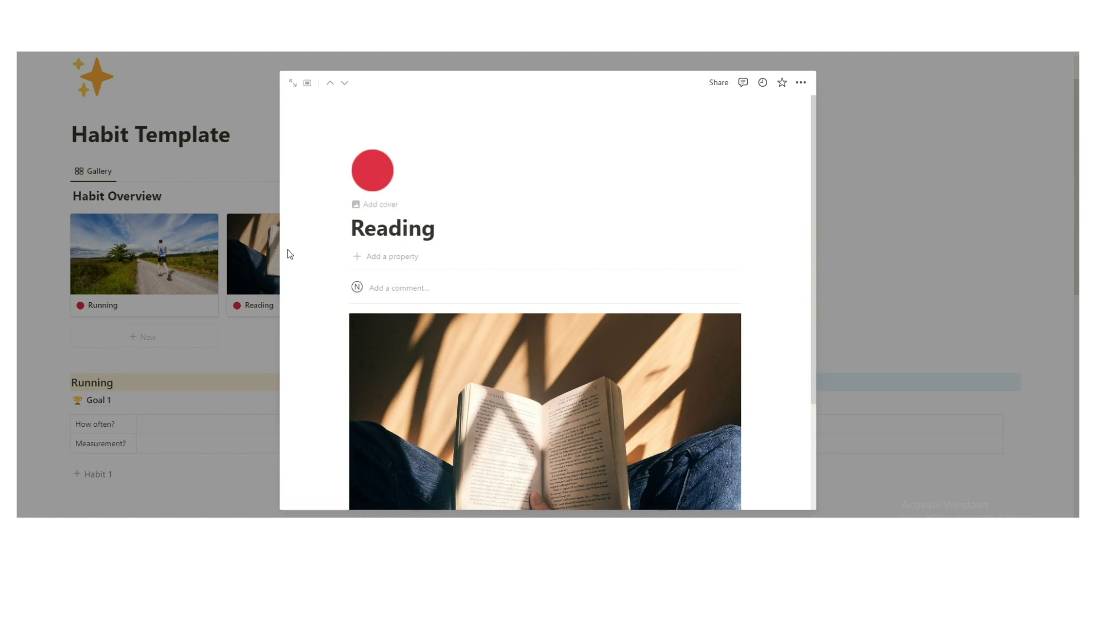
Rename the Habit 3 page to YouTube and return to the gallery.
click(251, 265)
click(504, 269)
key(ctrl+a)
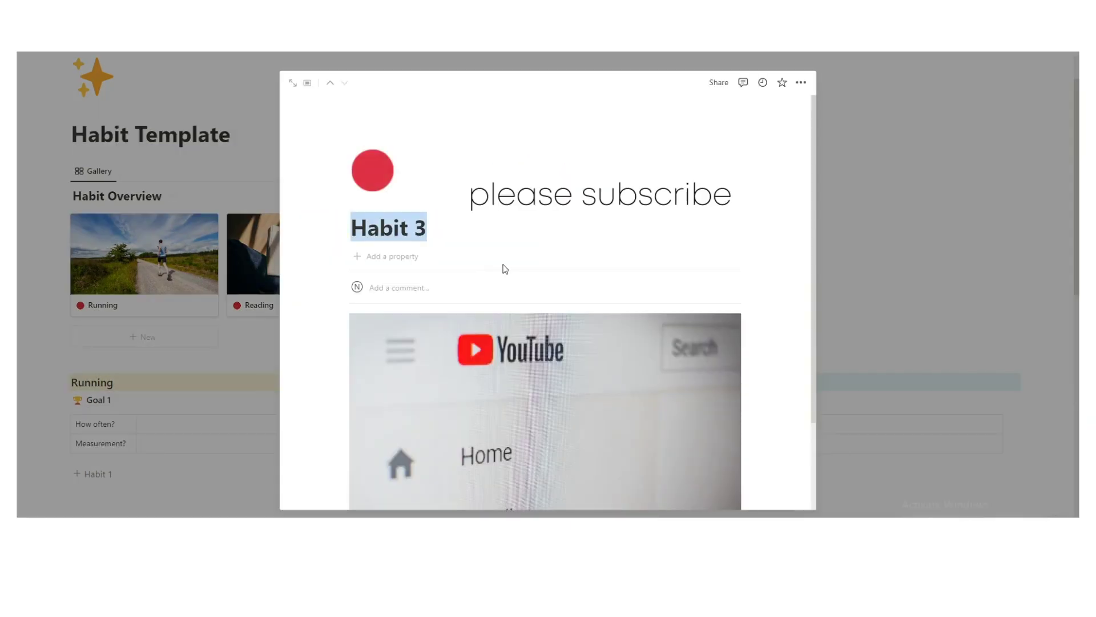
text(YouTube)
key(Escape)
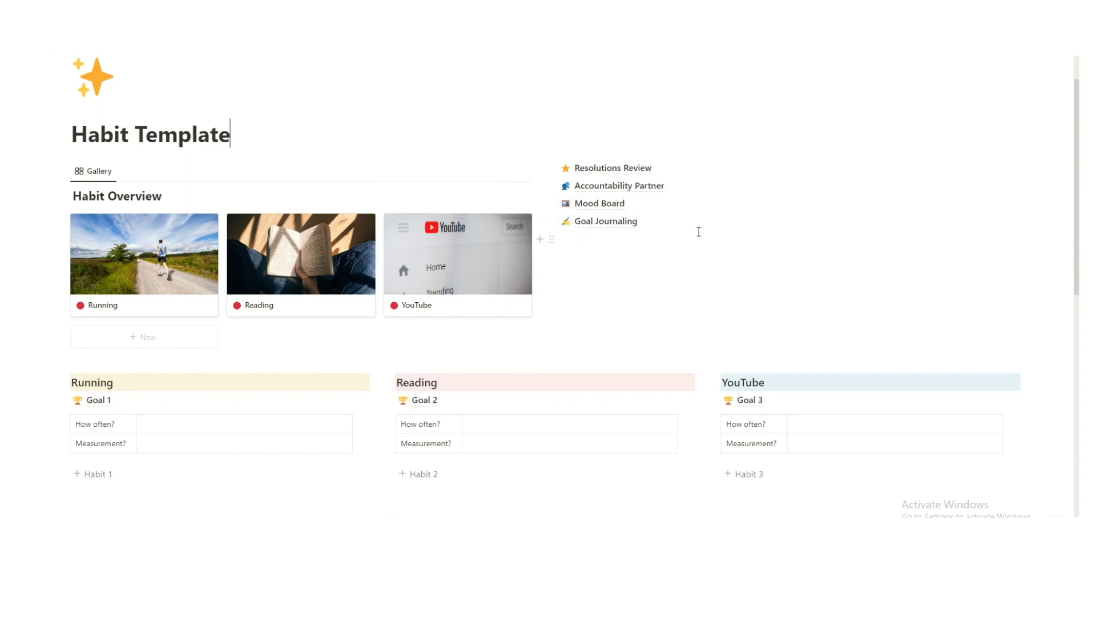
scroll(675, 228, down, 1)
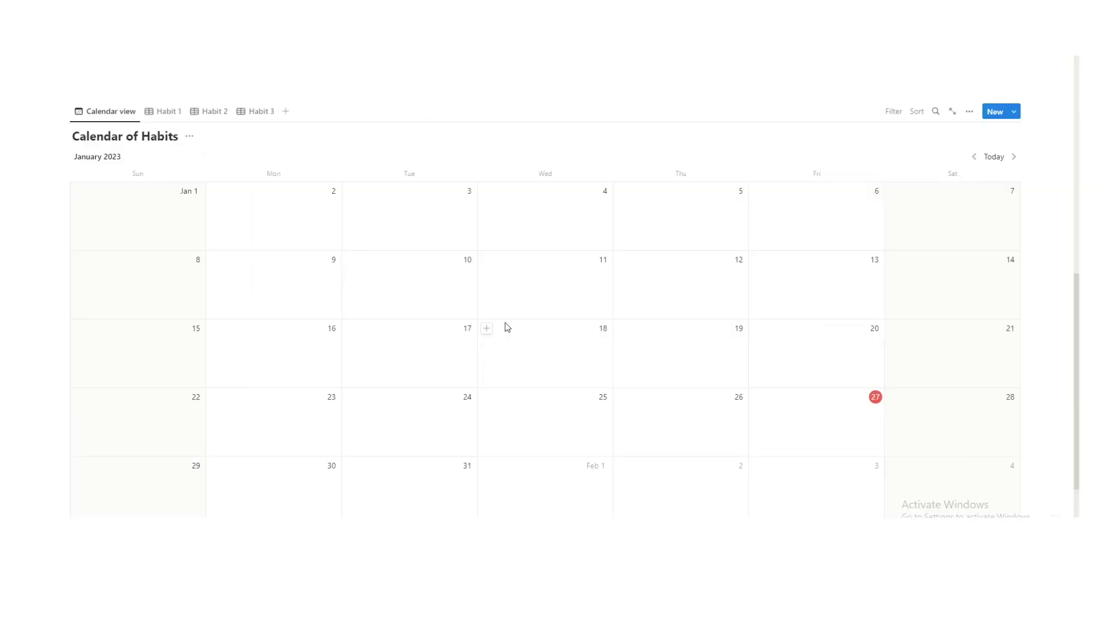
Leave Resolutions Review and return to the Habit Template page via the breadcrumb.
scroll(503, 325, up, 4)
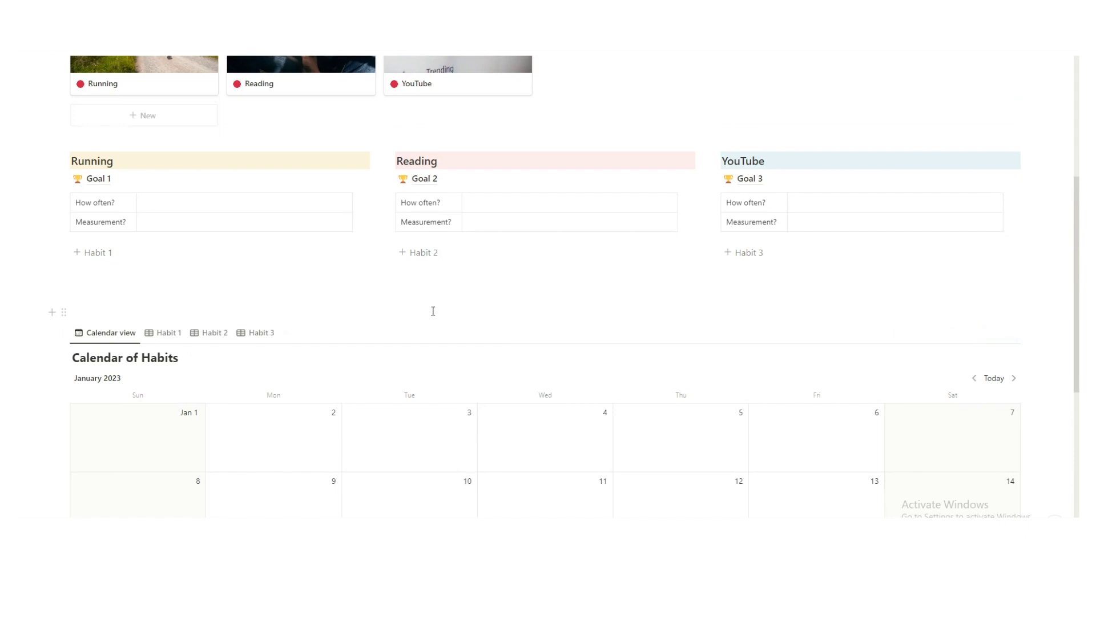
scroll(612, 211, up, 2)
scroll(704, 367, down, 4)
scroll(704, 431, up, 7)
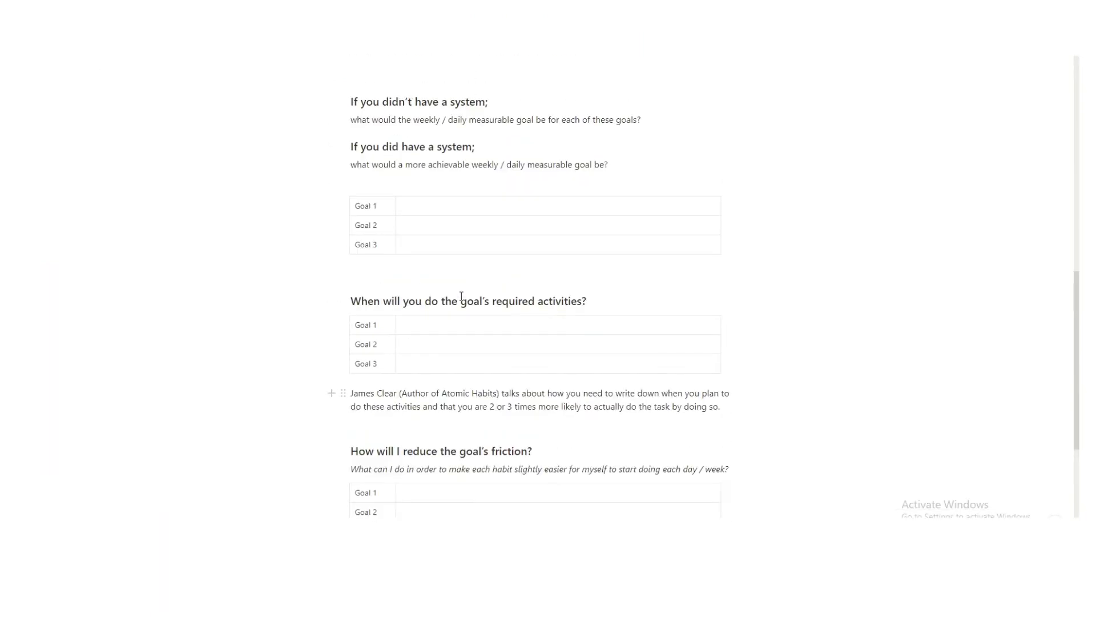
click(181, 53)
Set Running's frequency to three times per week, measured in km.
scroll(342, 172, down, 5)
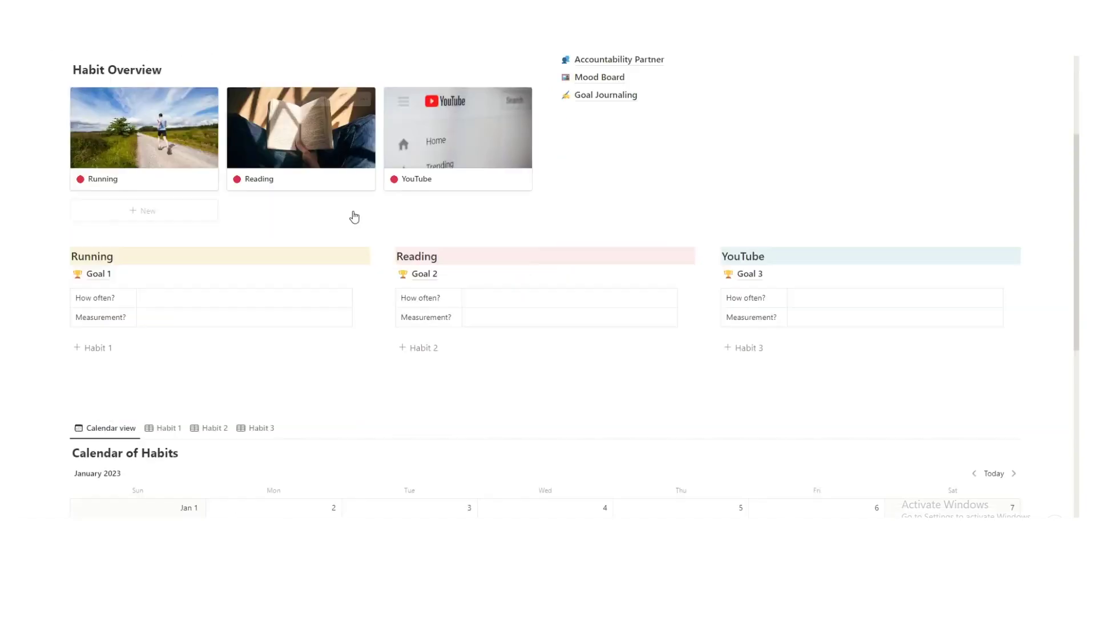
click(225, 207)
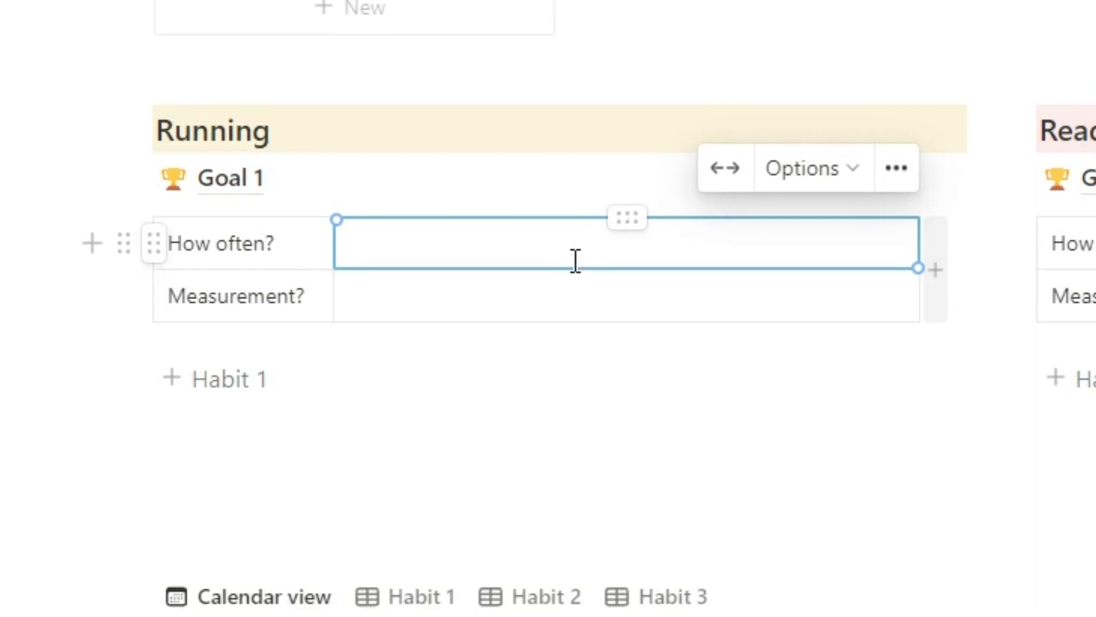
click(563, 283)
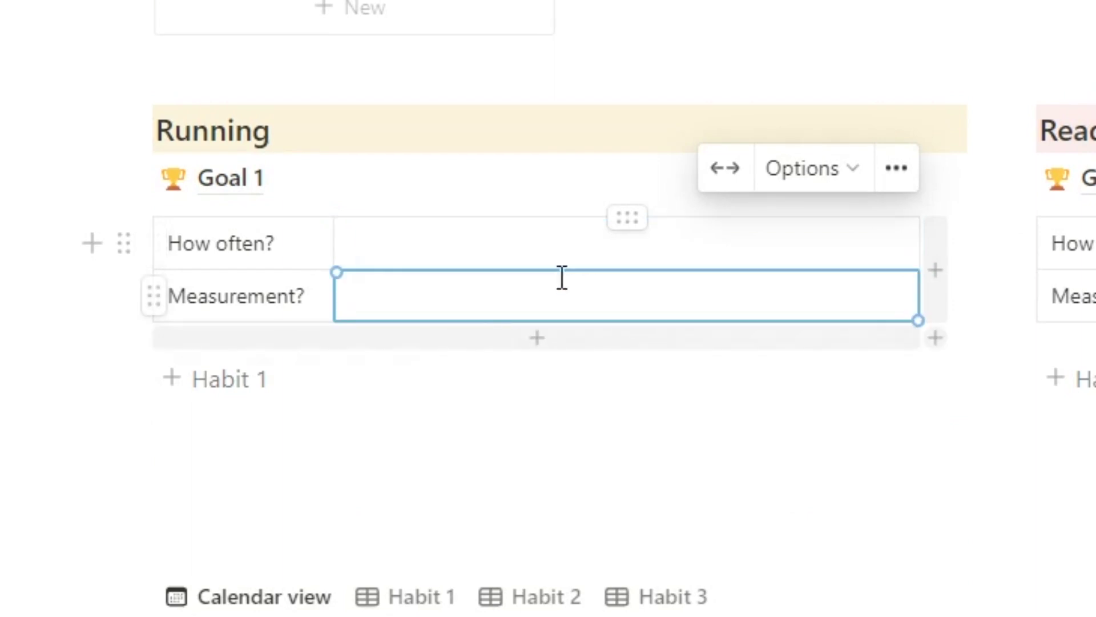
click(553, 235)
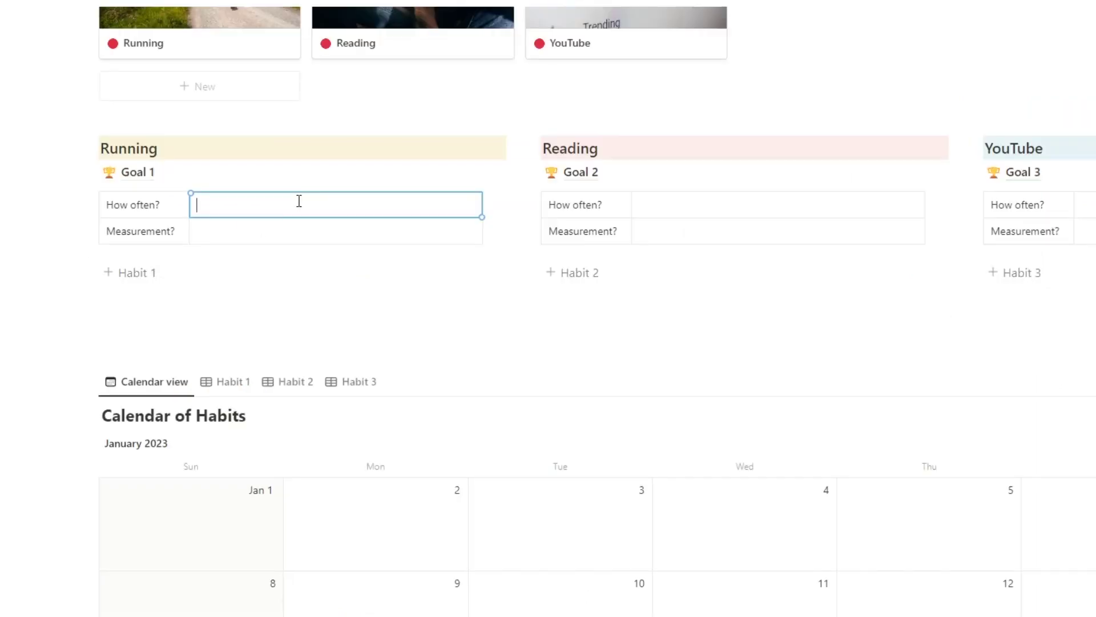
text(Three times per week)
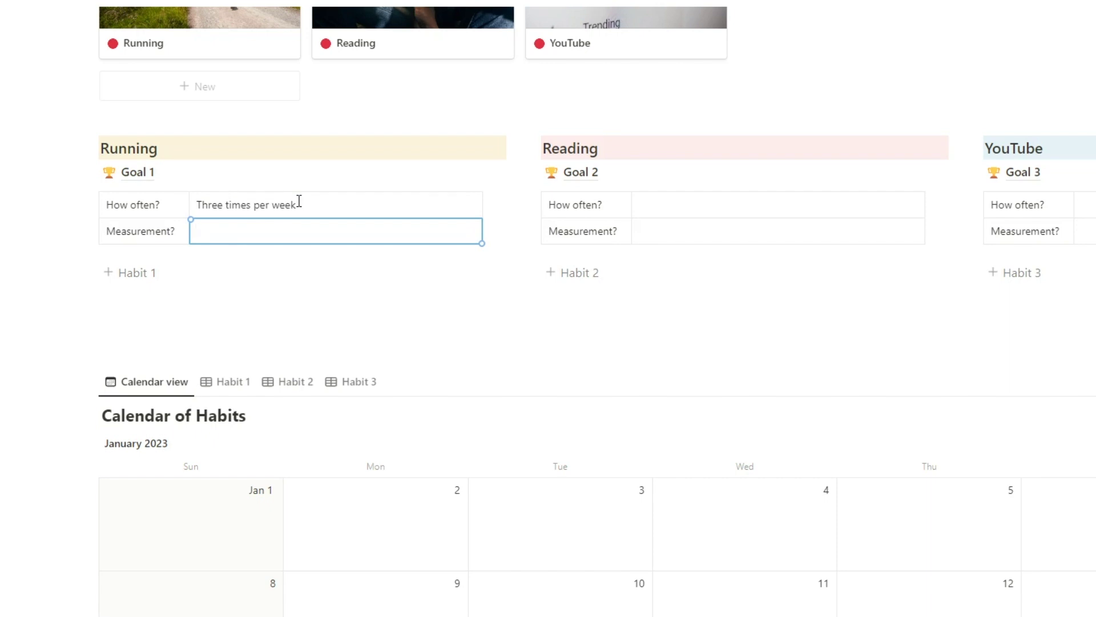
text(m)
Set Reading's frequency to 'two days per week', measured in pages.
click(693, 231)
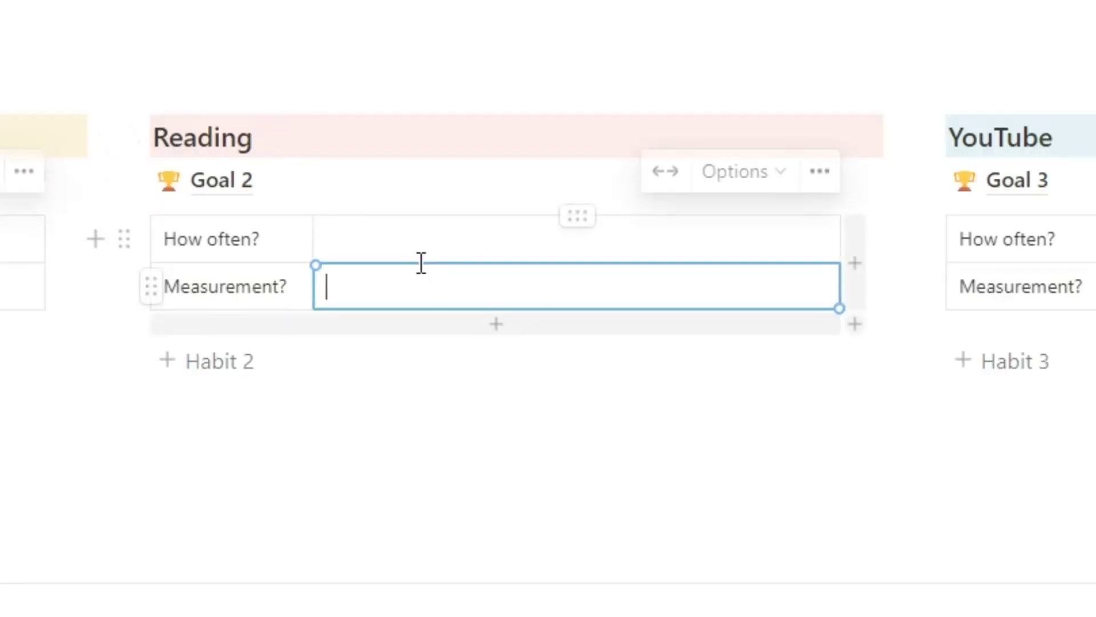
click(692, 206)
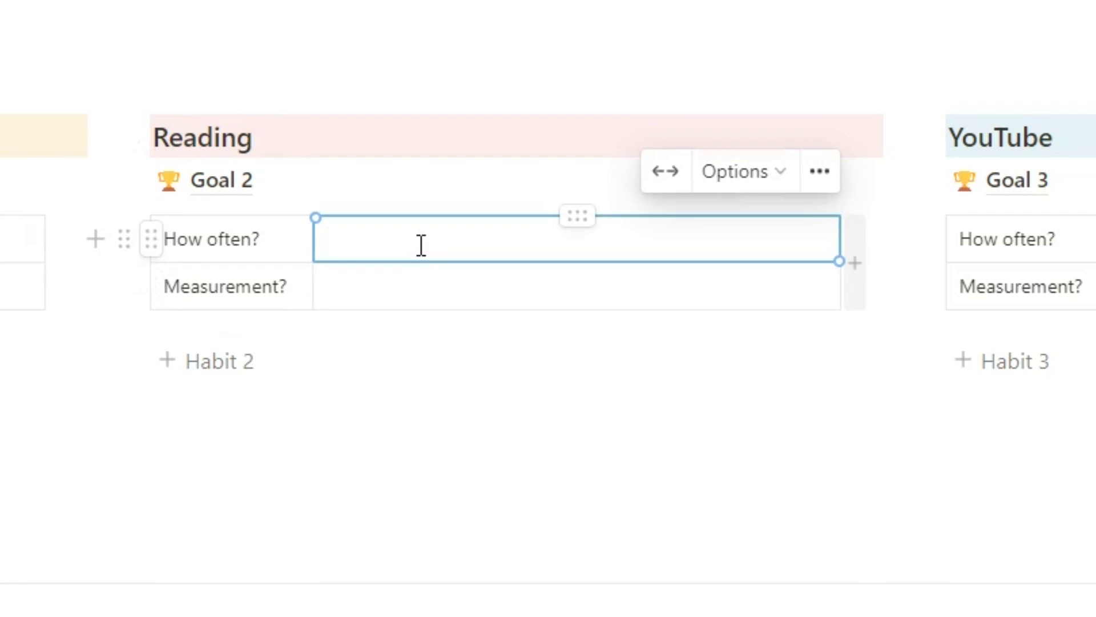
text(two day)
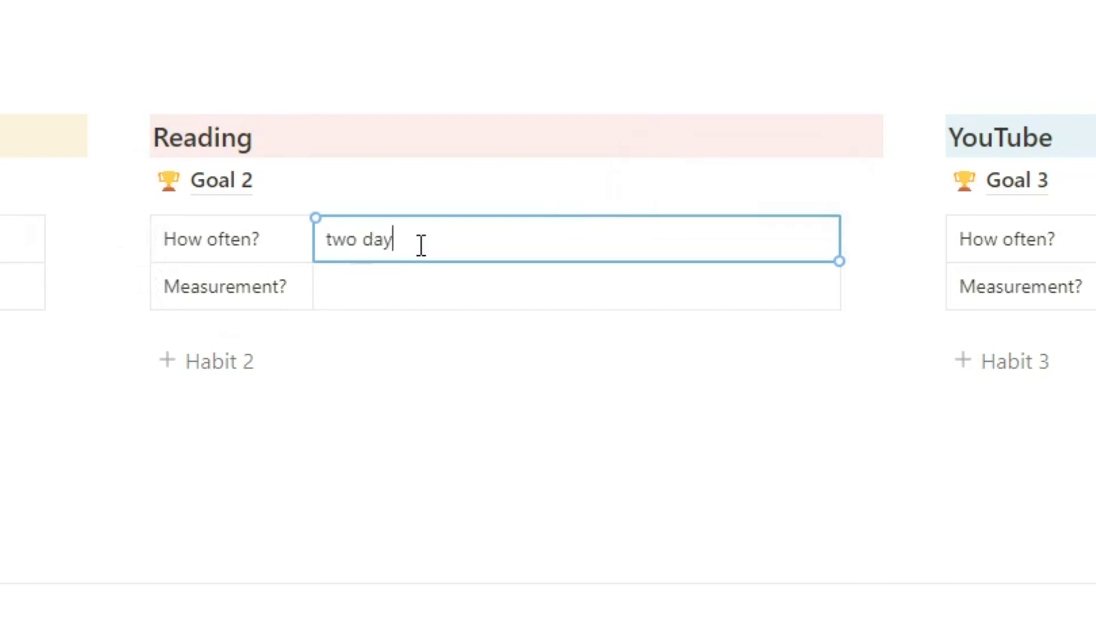
text(s per week)
click(469, 289)
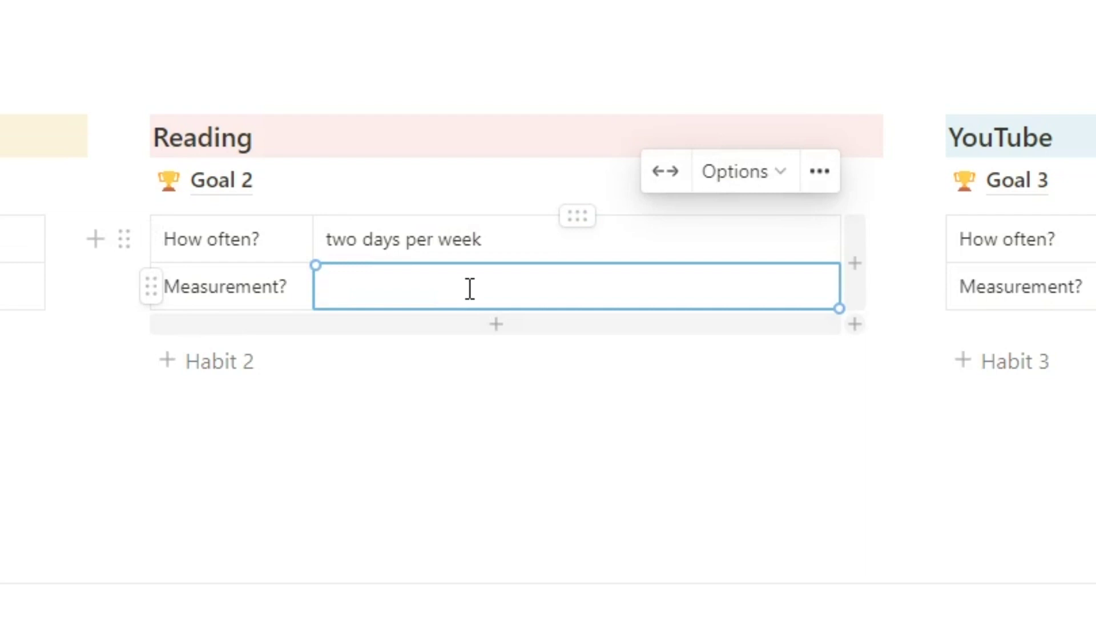
text(pages)
Set YouTube's frequency to 'post a video weekly', measured in uploads.
click(1095, 252)
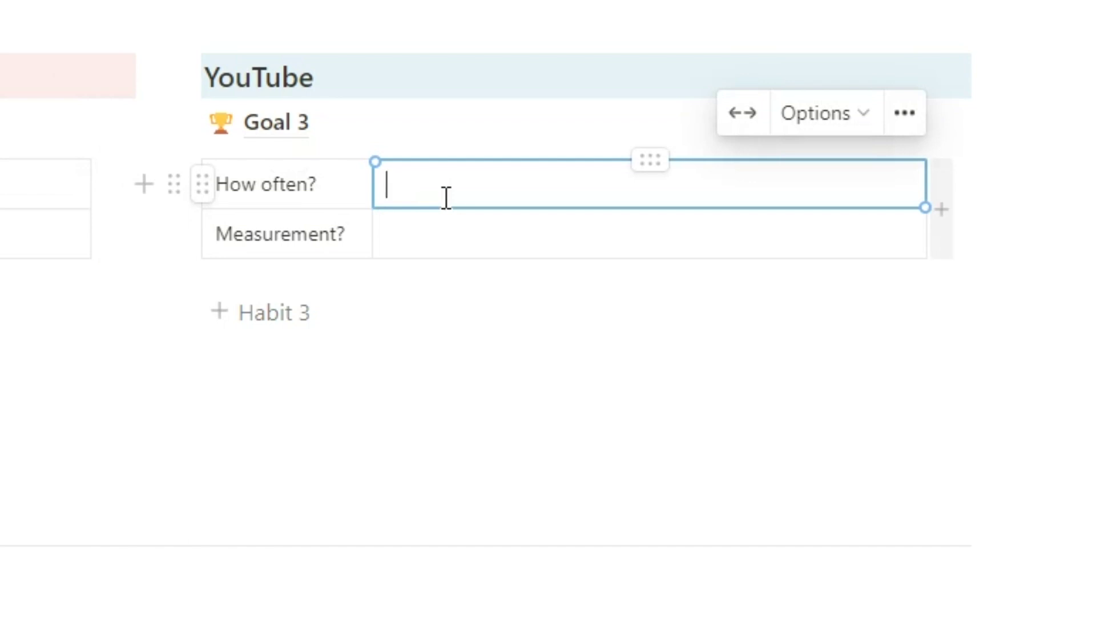
text(post a video w)
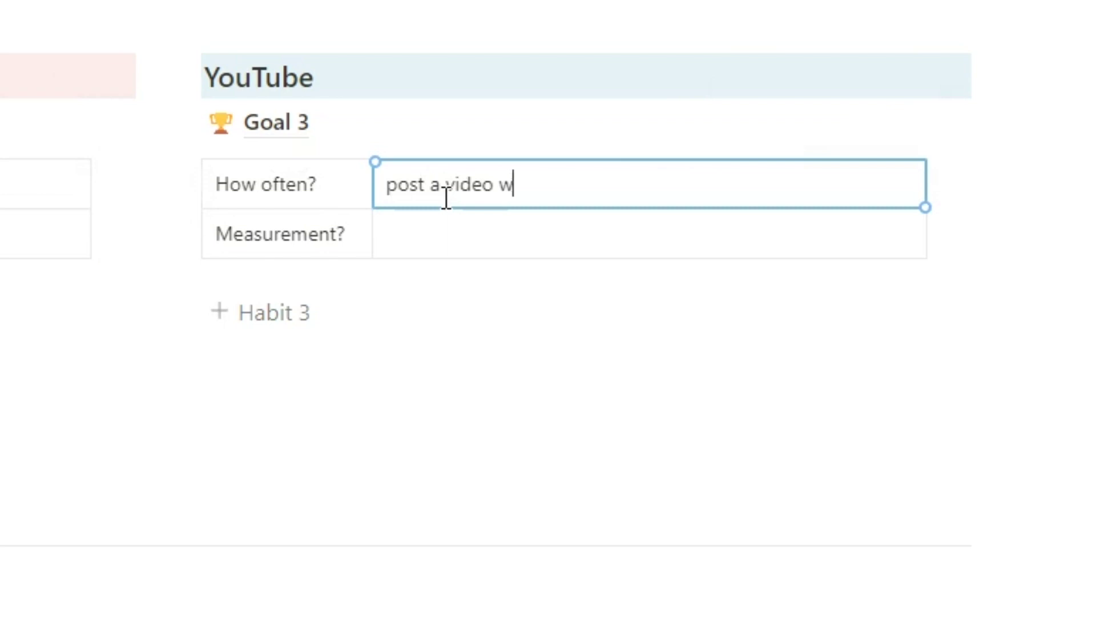
text(eekly)
key(Return)
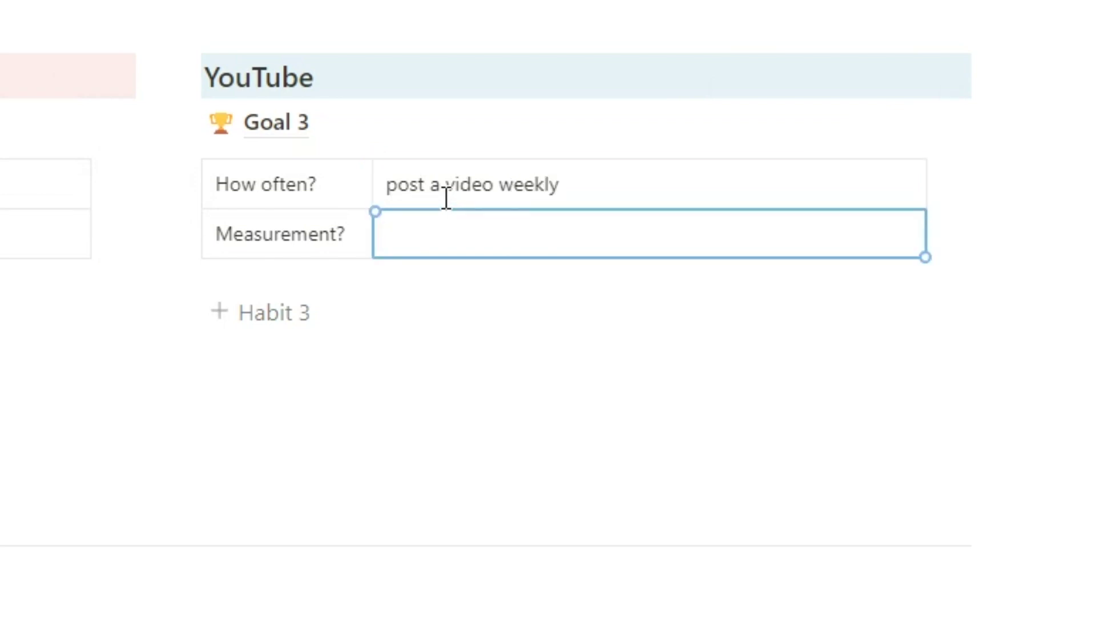
text(uploads)
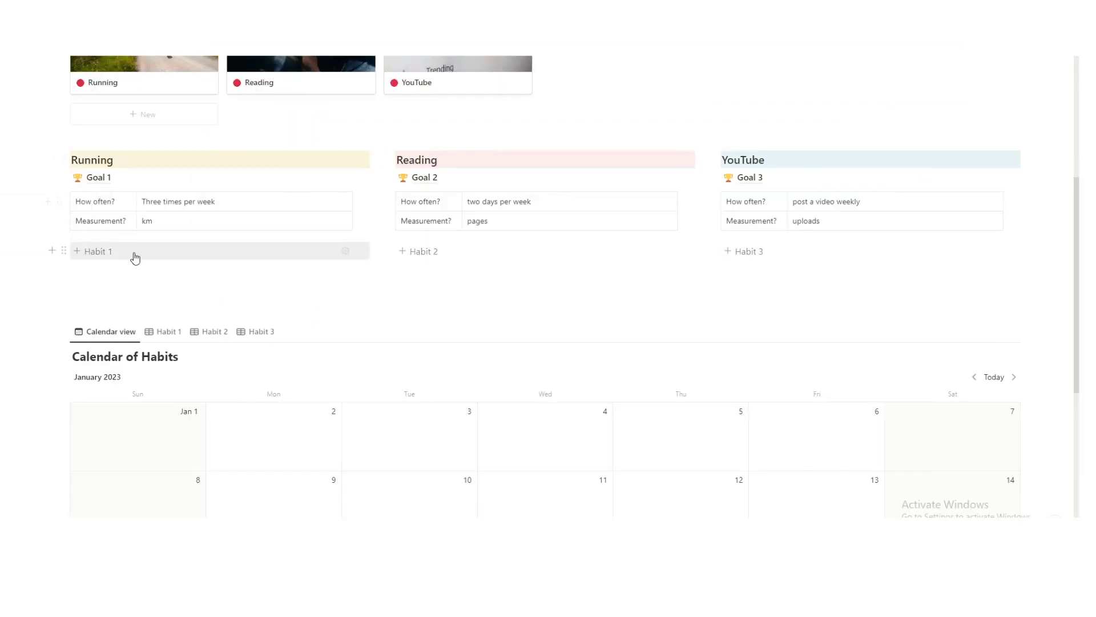
Create a Habit 1 entry under Running and drag it onto January 16 in the calendar.
scroll(170, 167, down, 1)
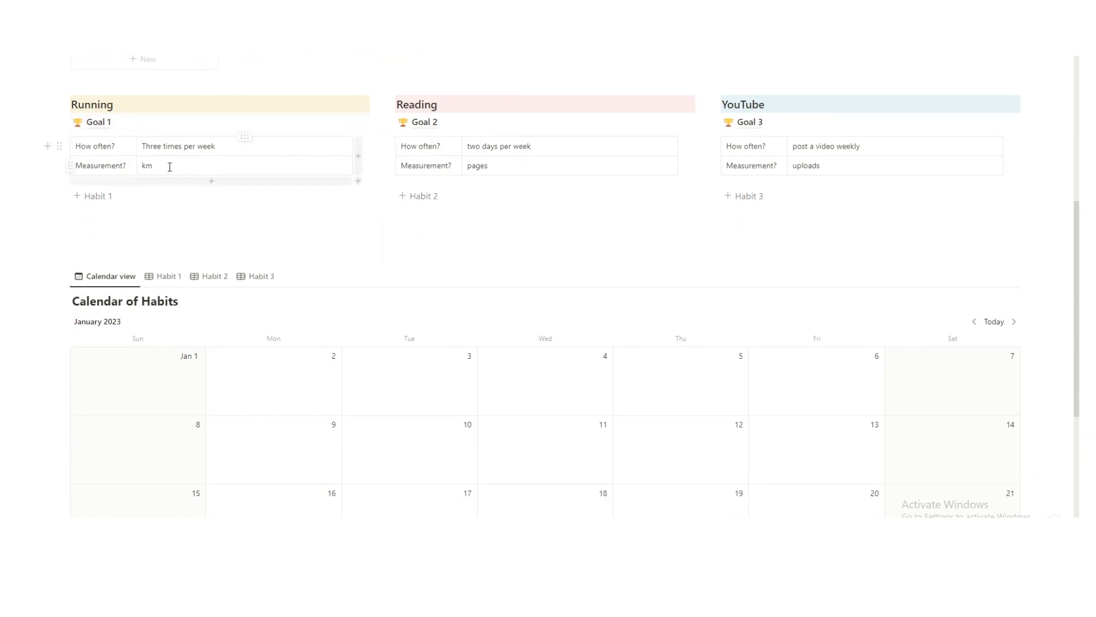
scroll(169, 167, down, 3)
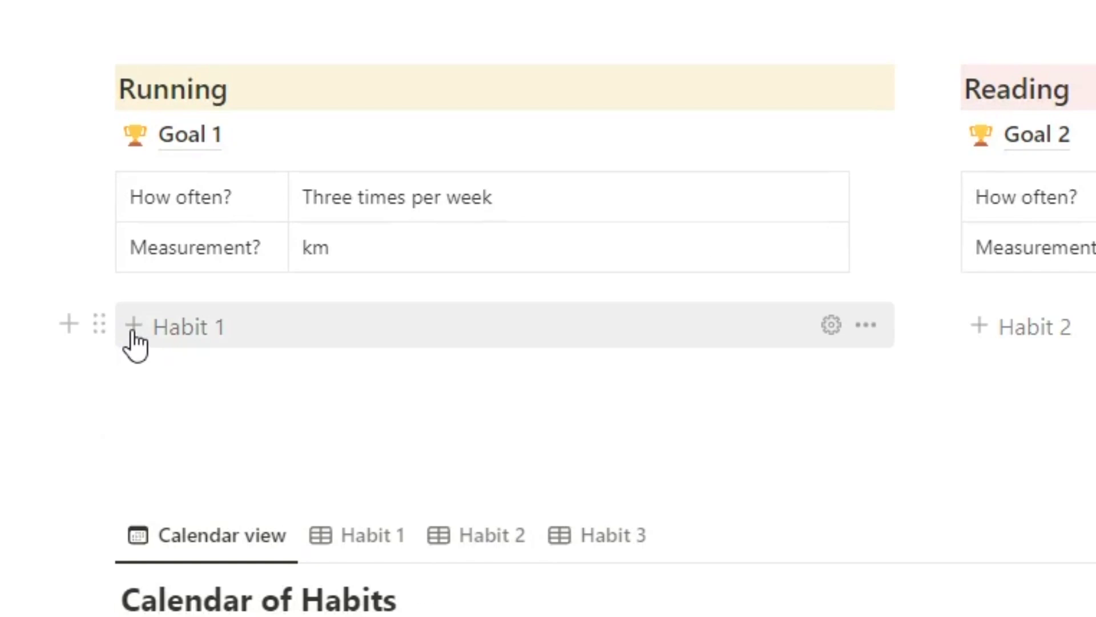
click(133, 334)
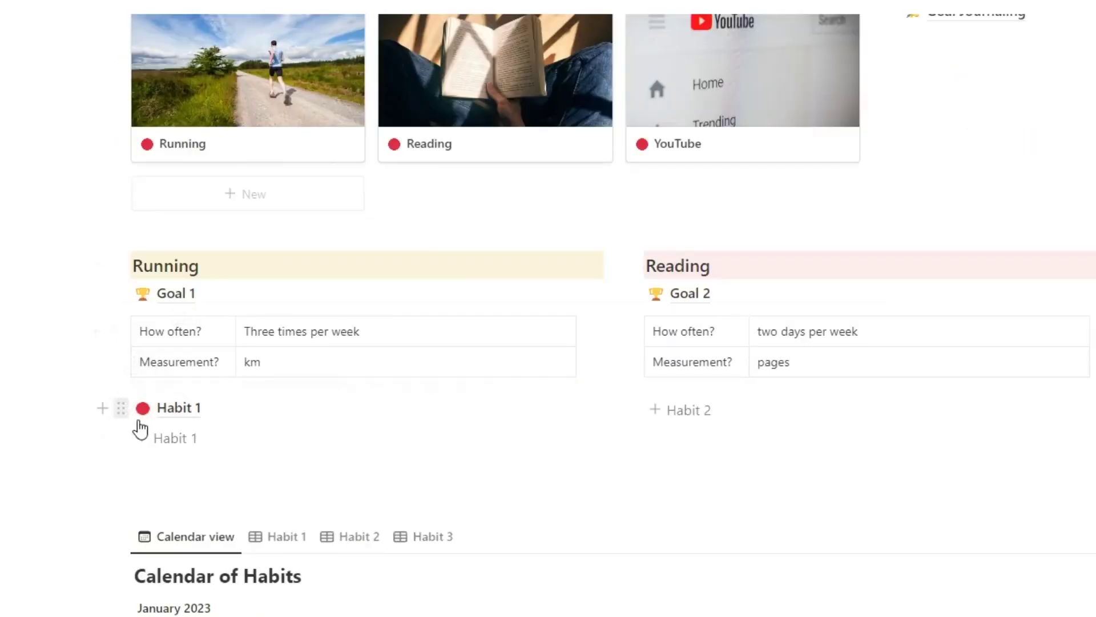
scroll(142, 394, down, 3)
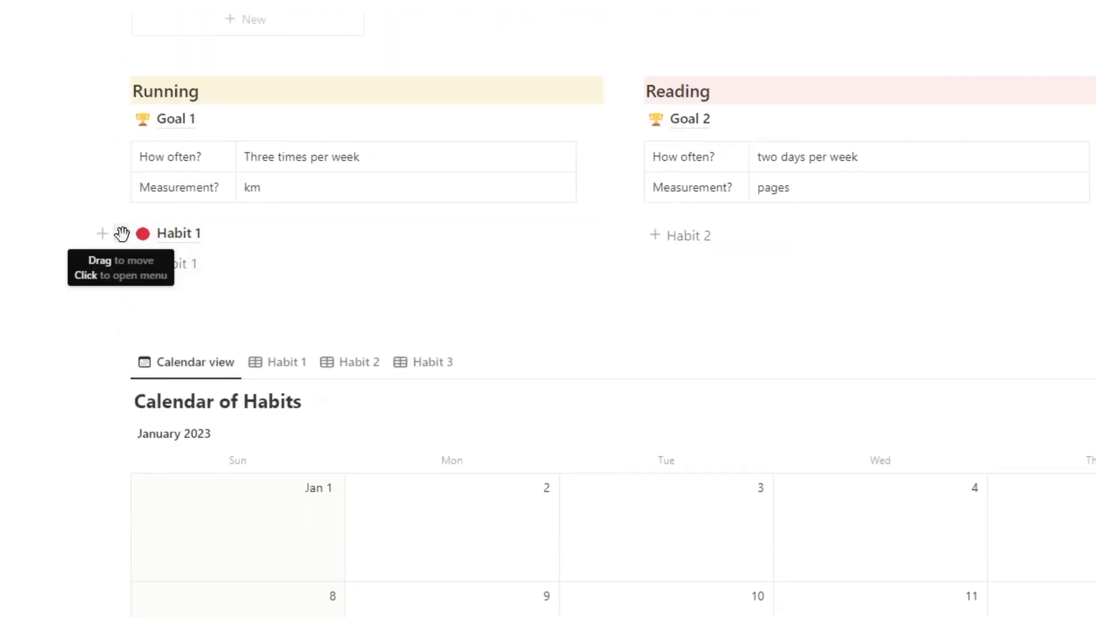
drag(121, 234, 288, 300)
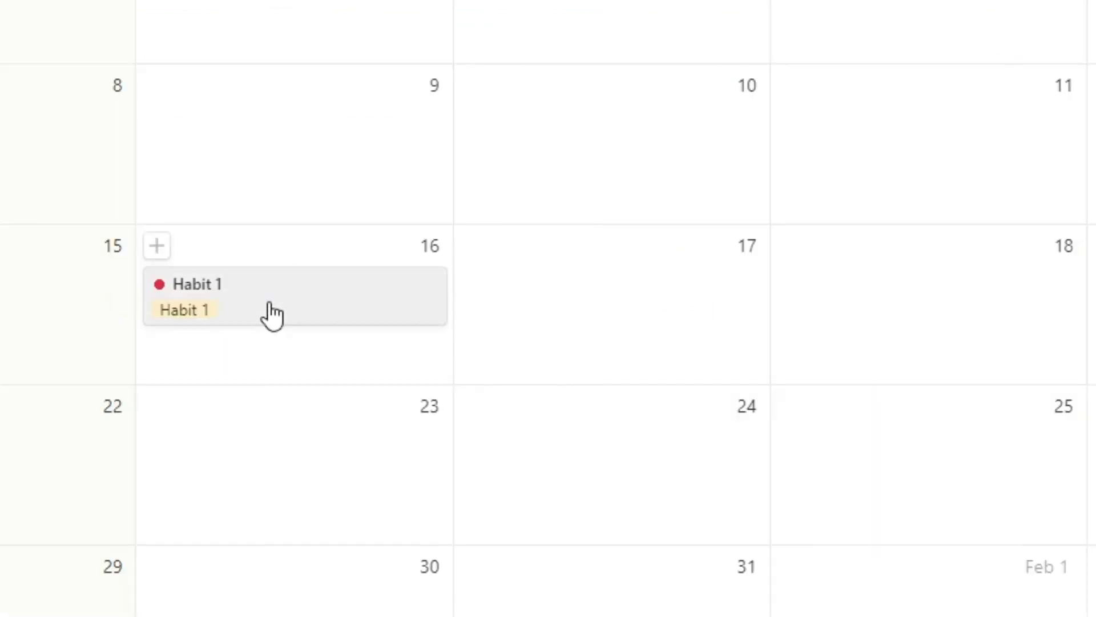
click(272, 314)
Retitle the January 16 Habit 1 calendar entry as Running.
key(Escape)
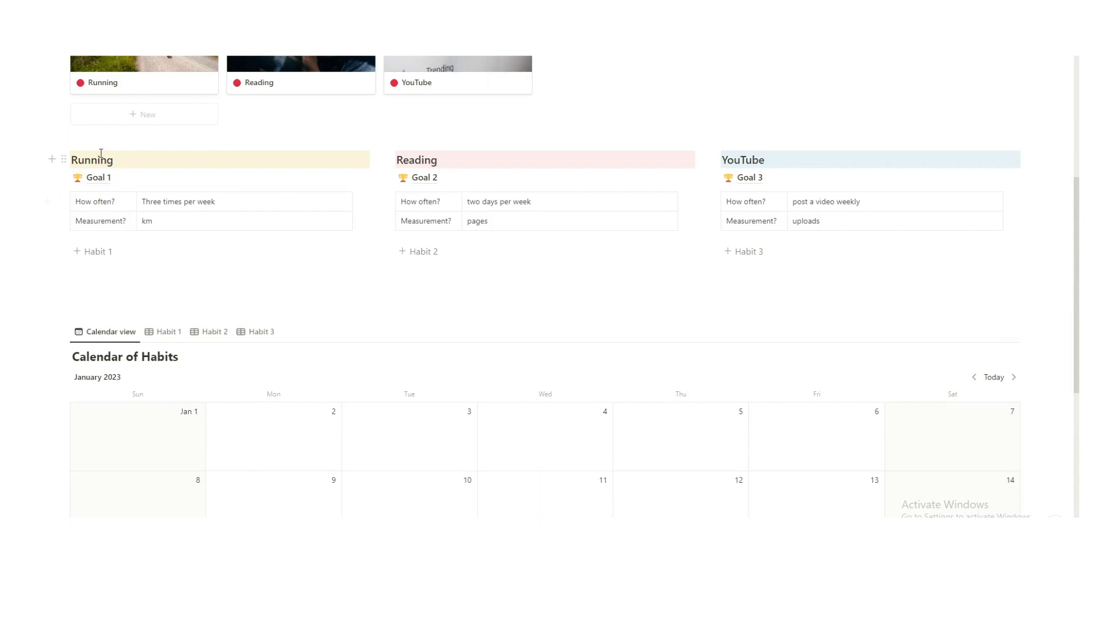
click(234, 410)
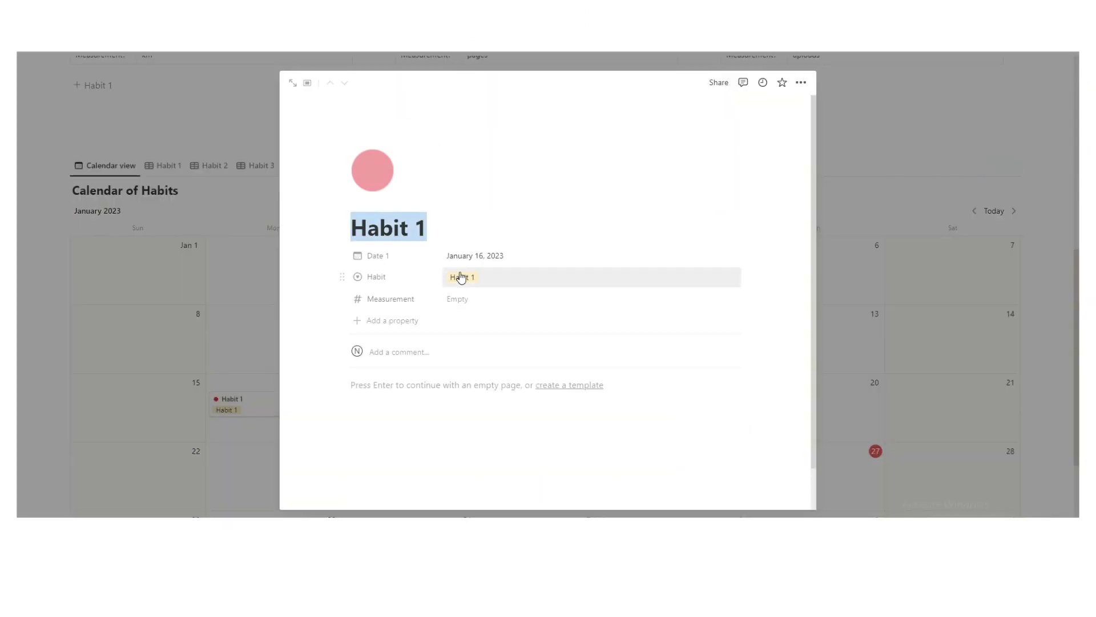
text(Running)
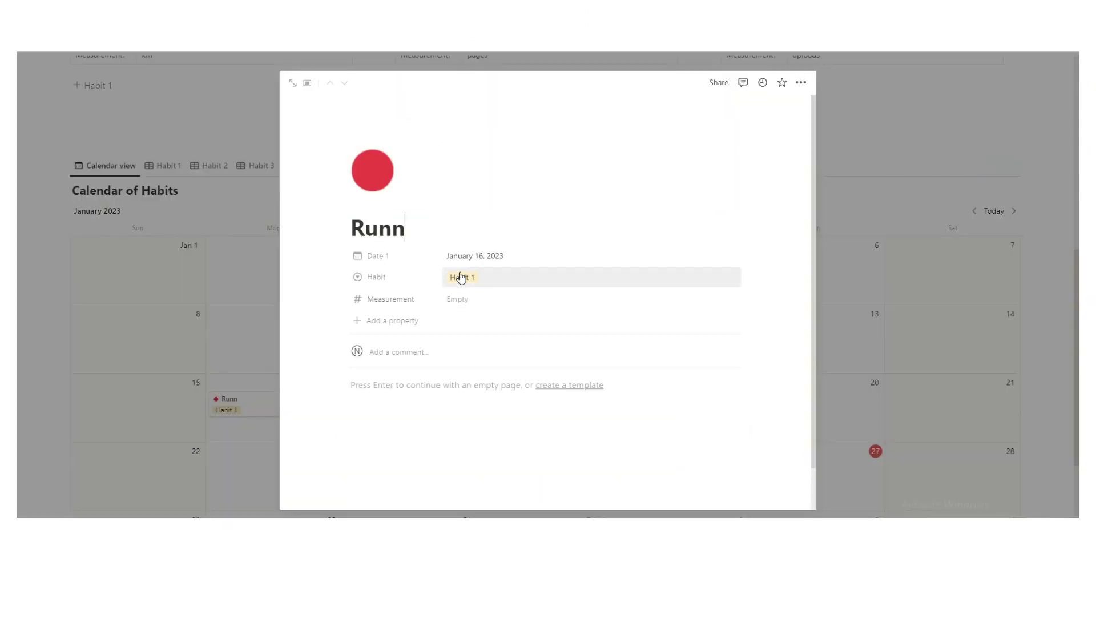
click(260, 345)
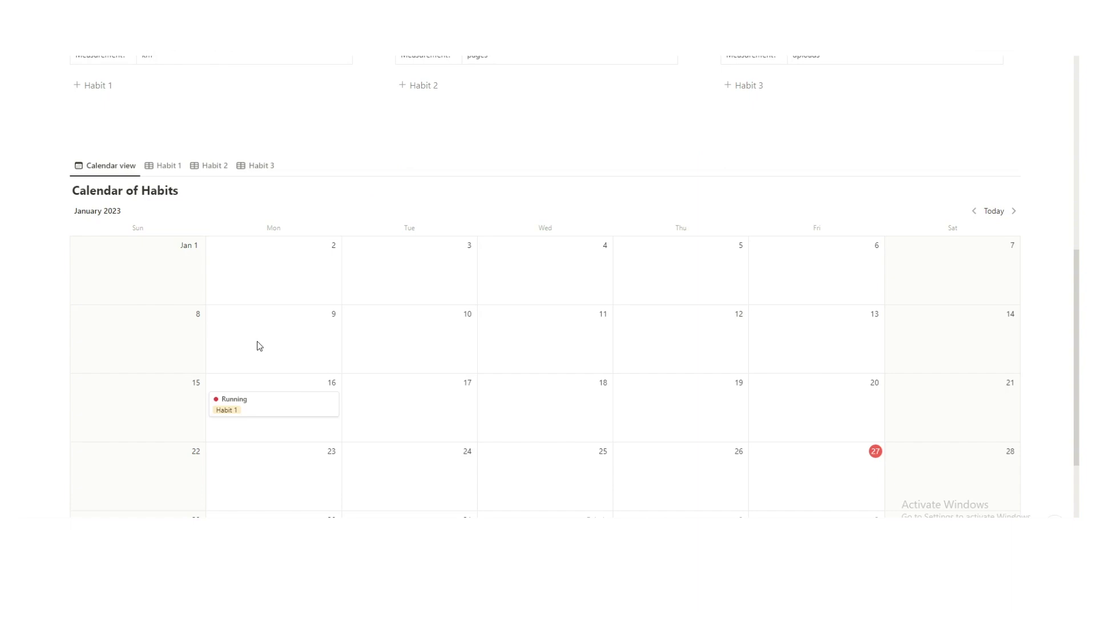
scroll(258, 345, up, 1)
scroll(229, 331, down, 2)
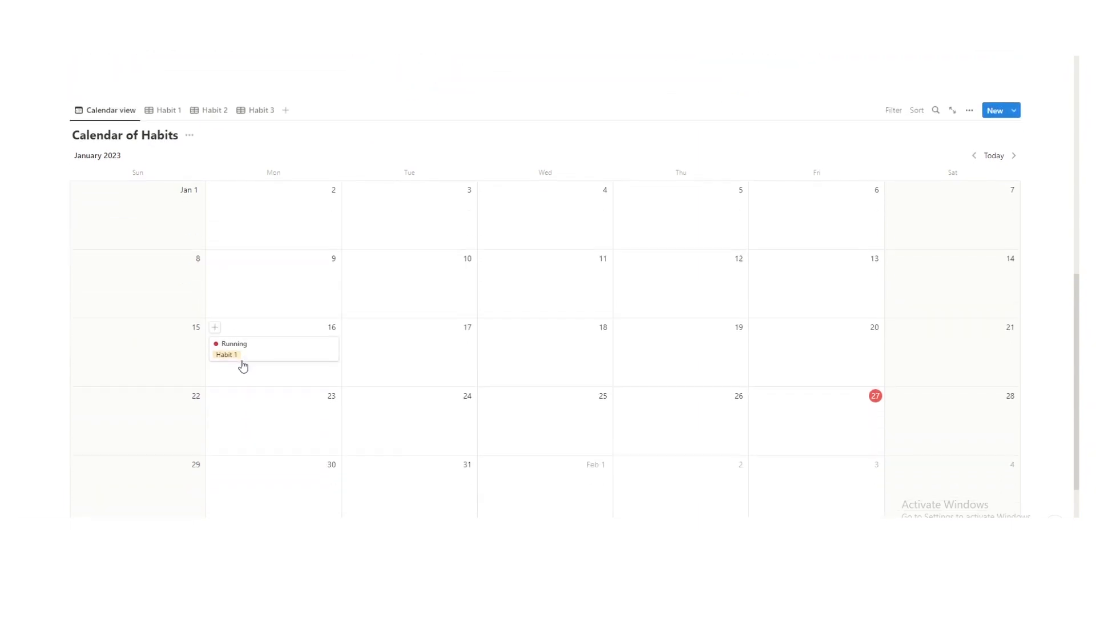
scroll(243, 361, up, 2)
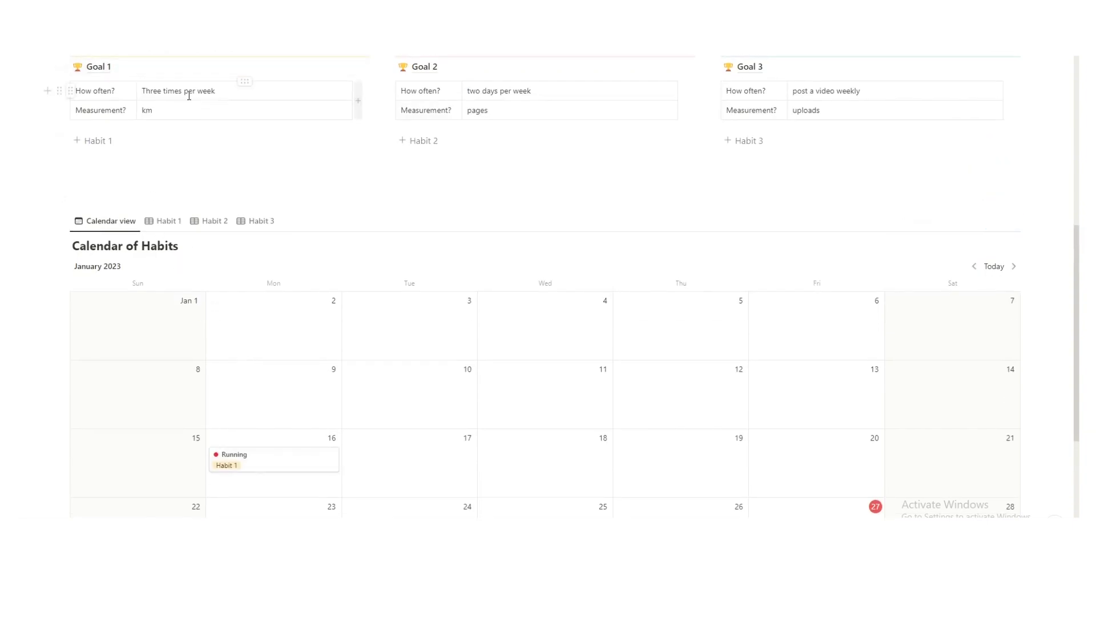
scroll(262, 335, down, 2)
Copy the Running entry to January 17 and 18, and delete the Habit 1 template's existing content.
drag(306, 352, 516, 353)
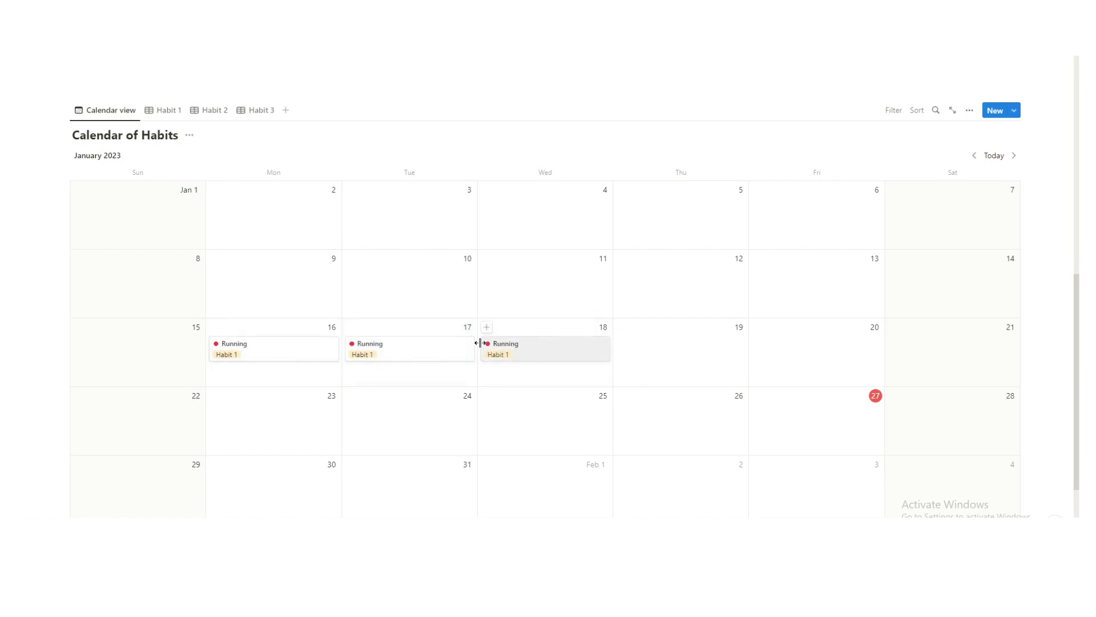
scroll(467, 345, up, 2)
mouse_move(829, 245)
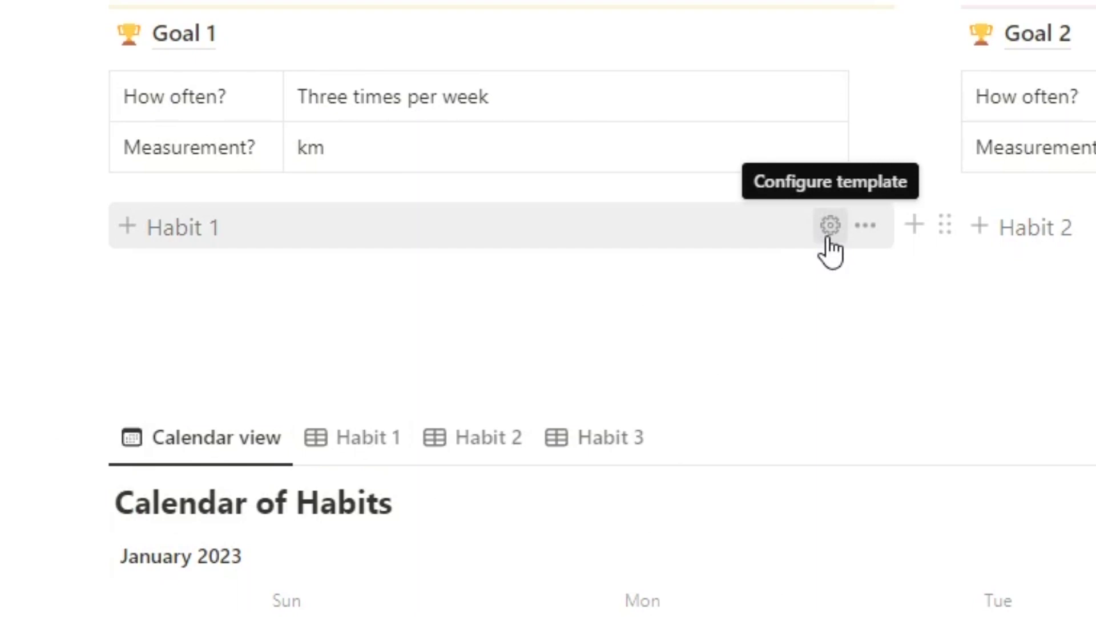
click(829, 246)
click(196, 399)
click(339, 239)
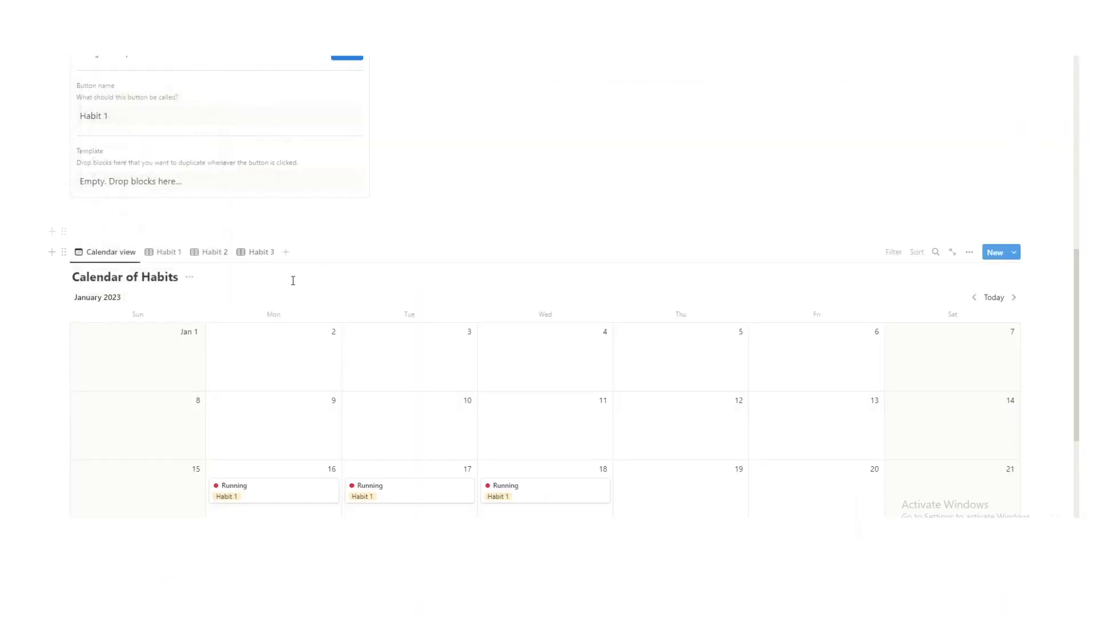
Drag the three Running entries from Jan 16–18 into the Habit 1 template and close its settings.
scroll(279, 343, down, 1)
drag(264, 429, 144, 128)
drag(377, 437, 171, 139)
drag(522, 463, 181, 159)
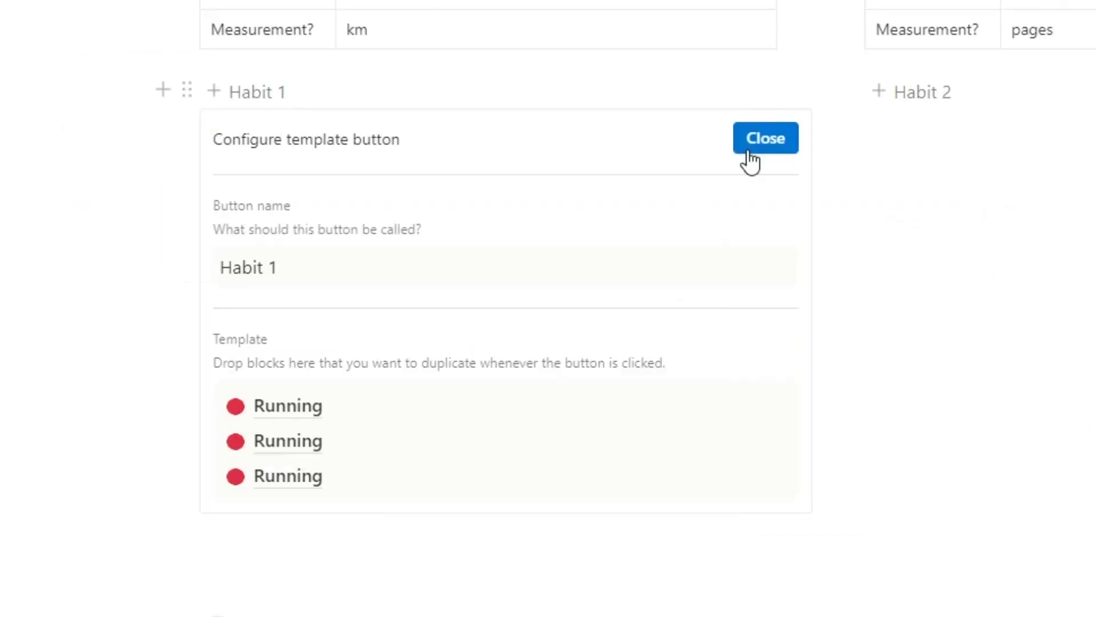
click(749, 153)
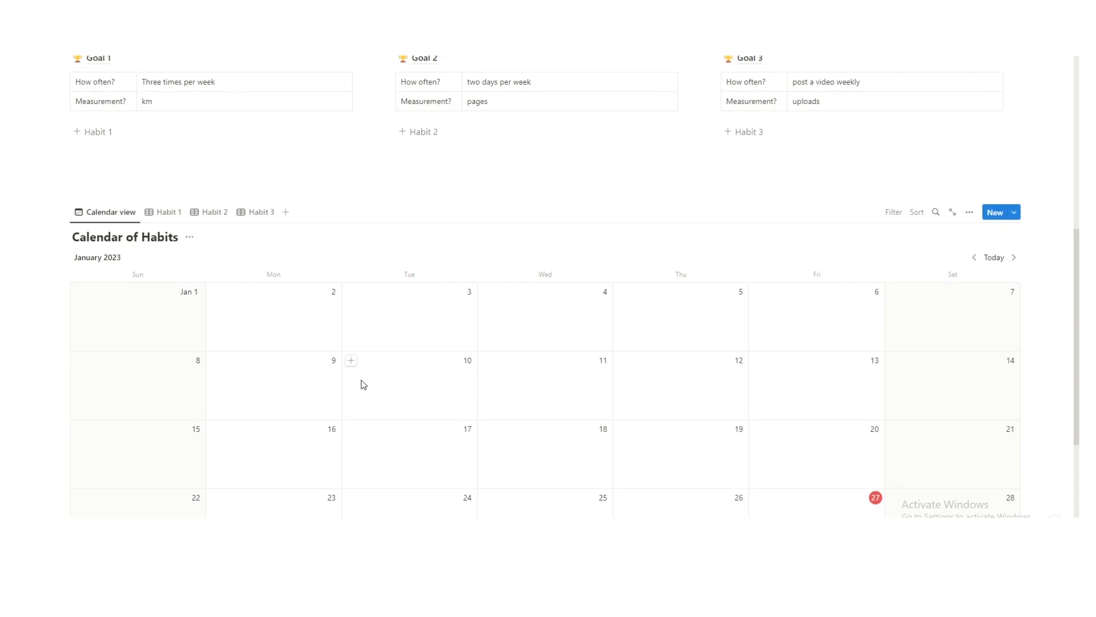
Insert three Running entries from the Habit 1 template and place them on January 30, February 1 and February 4.
scroll(696, 393, up, 3)
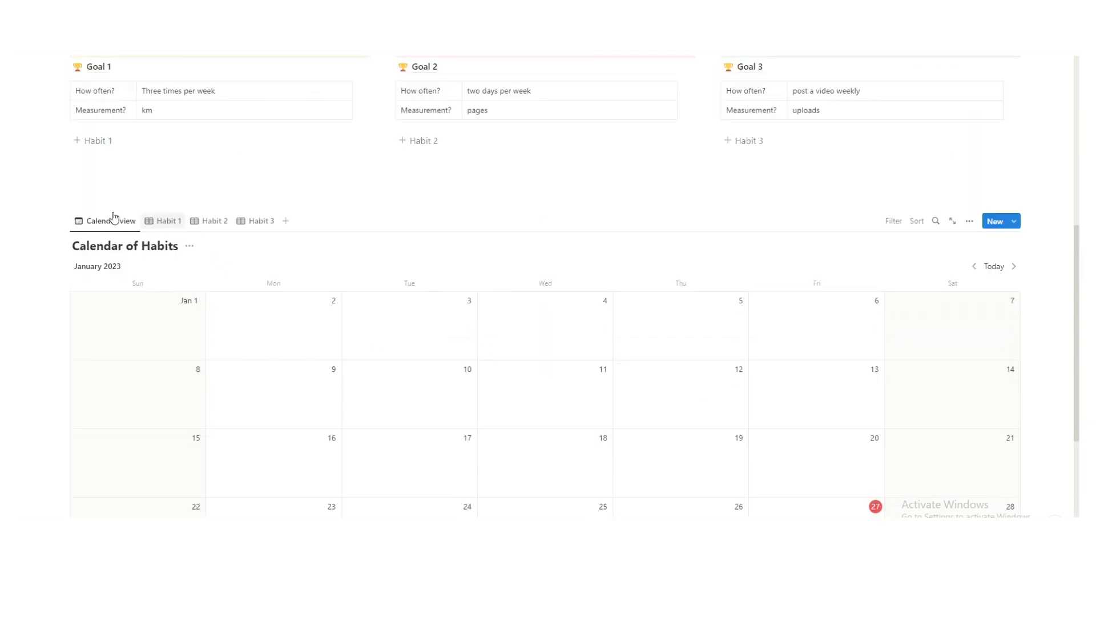
click(78, 141)
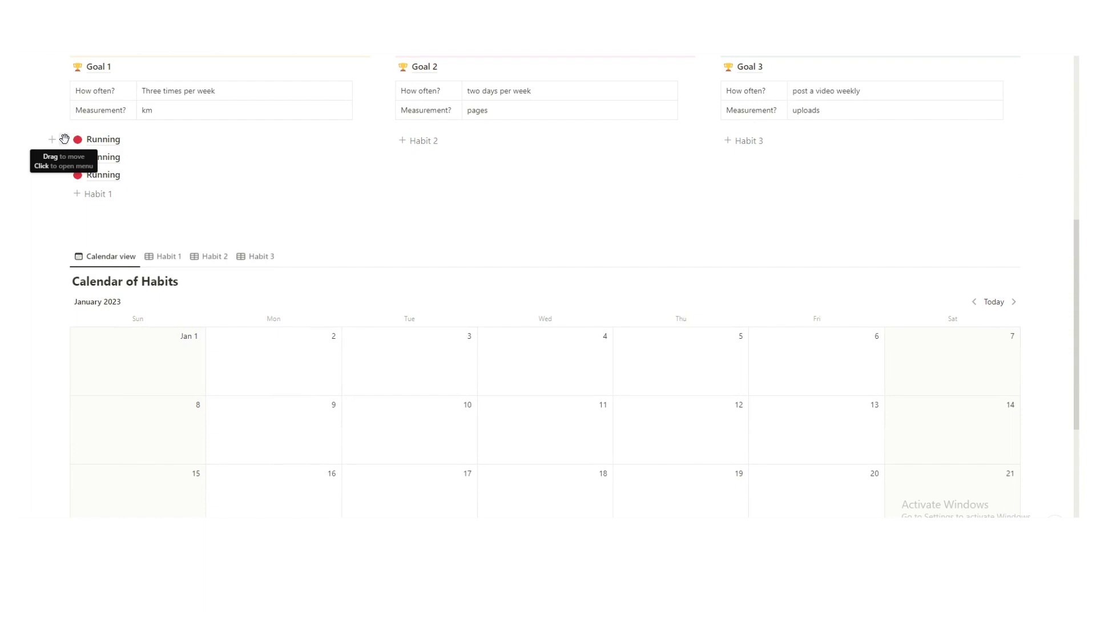
drag(64, 139, 275, 394)
scroll(277, 311, up, 3)
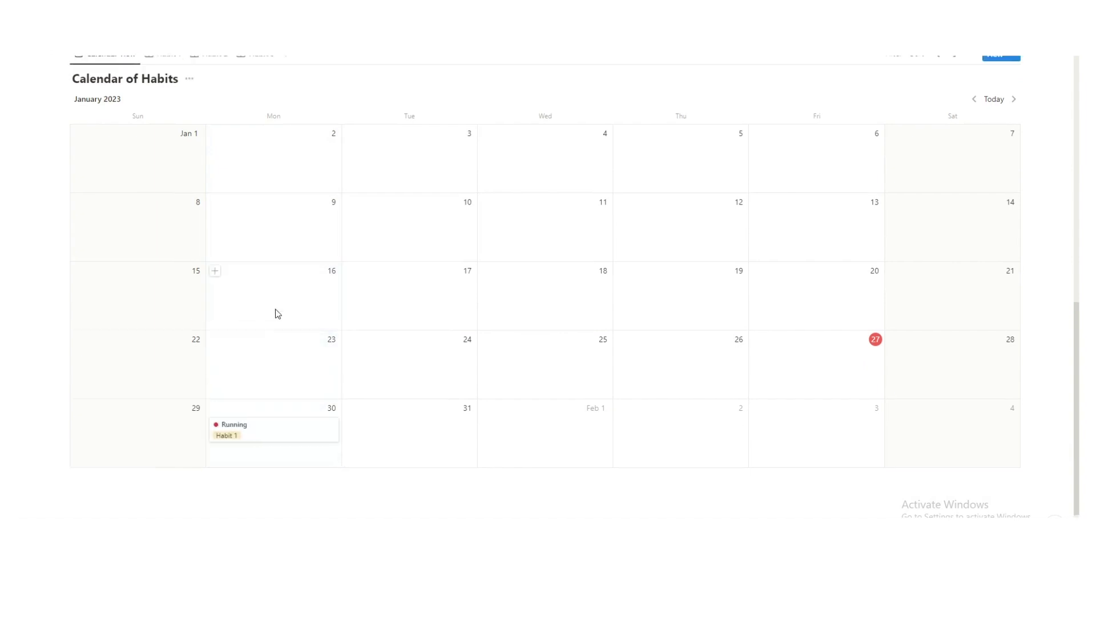
drag(63, 102, 502, 400)
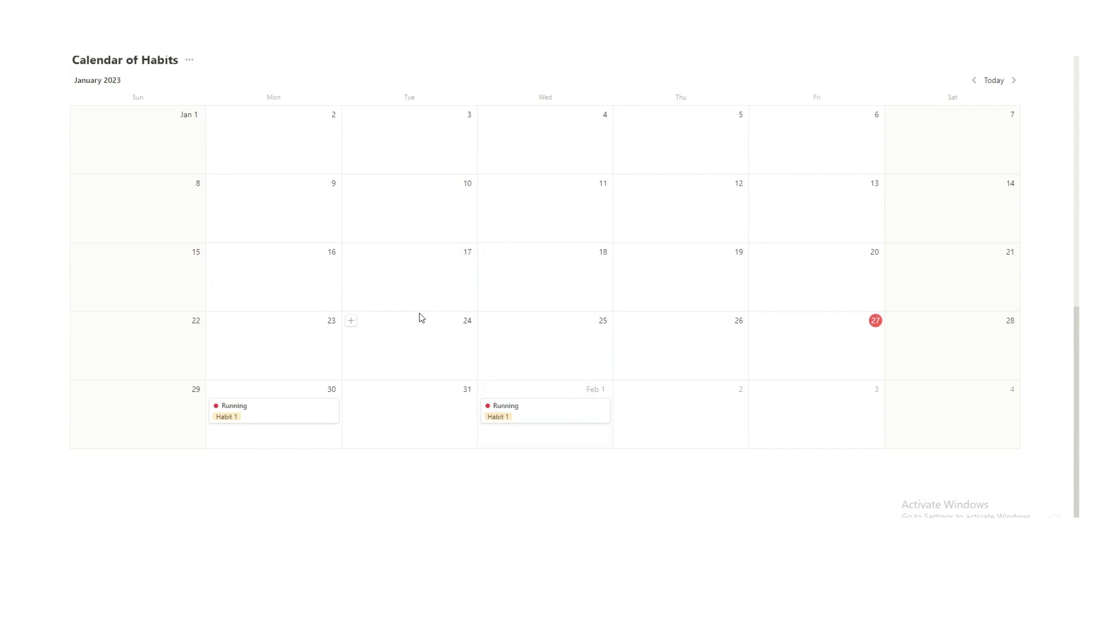
scroll(425, 311, up, 3)
drag(60, 117, 927, 383)
scroll(362, 350, up, 2)
scroll(360, 364, down, 2)
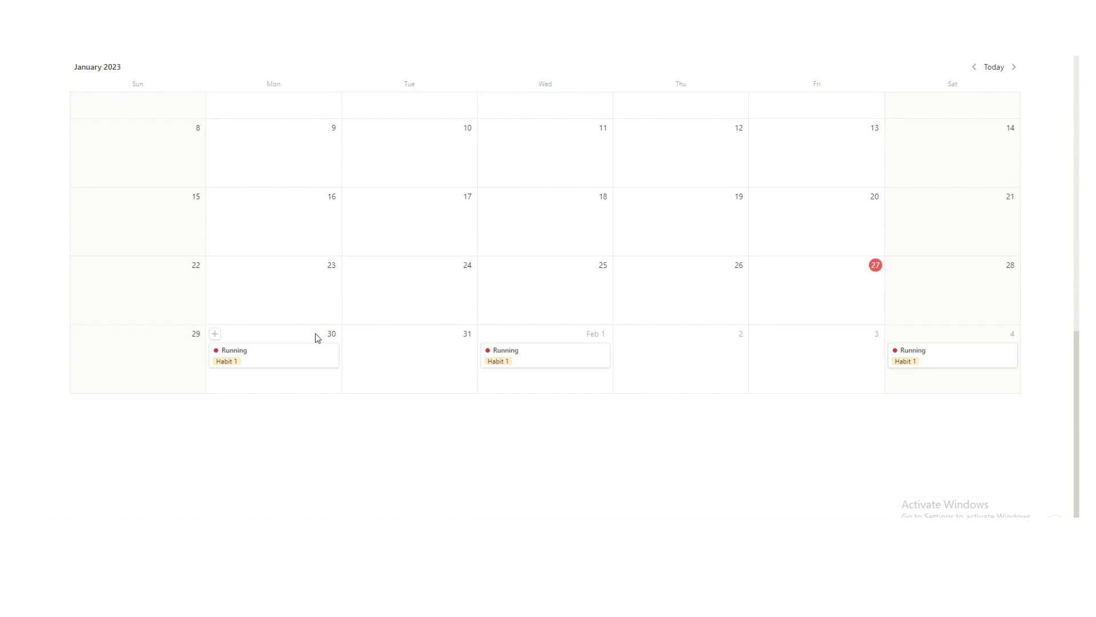
scroll(313, 337, up, 1)
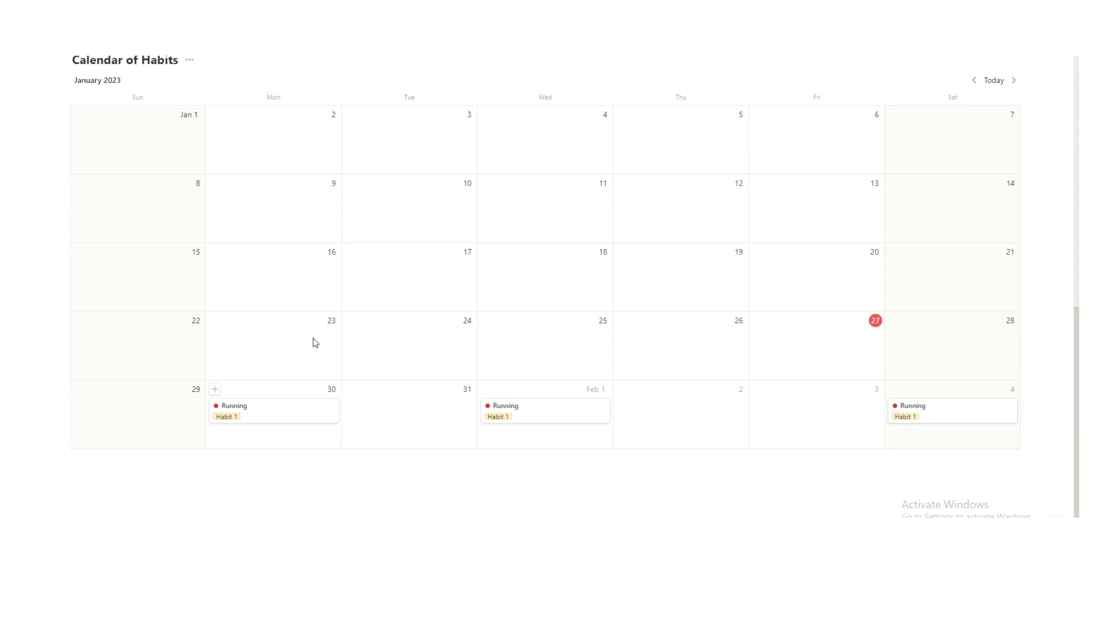
scroll(311, 349, up, 1)
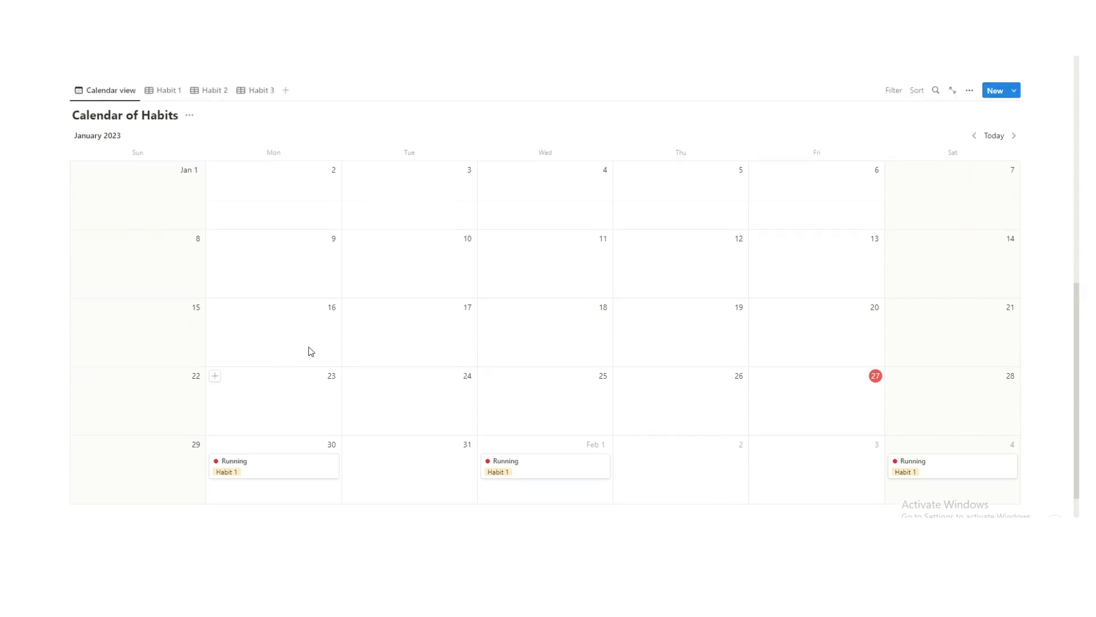
scroll(311, 351, up, 9)
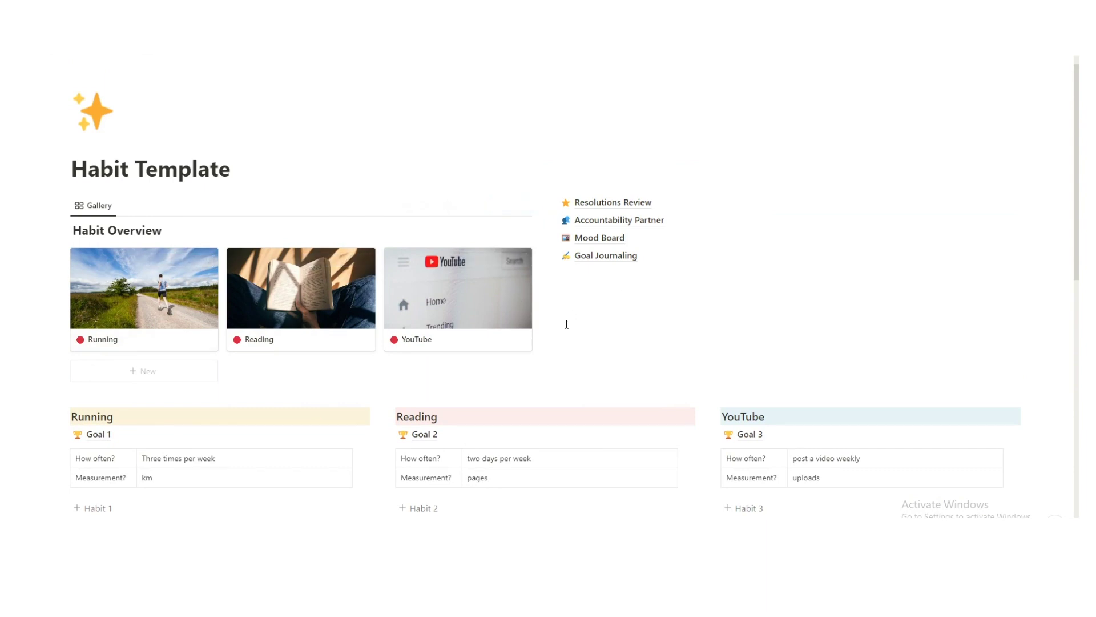
Enter Measurements of 3 on the Jan 30 Running card, 5 on Feb 1 and 2 on Feb 4.
scroll(569, 320, down, 5)
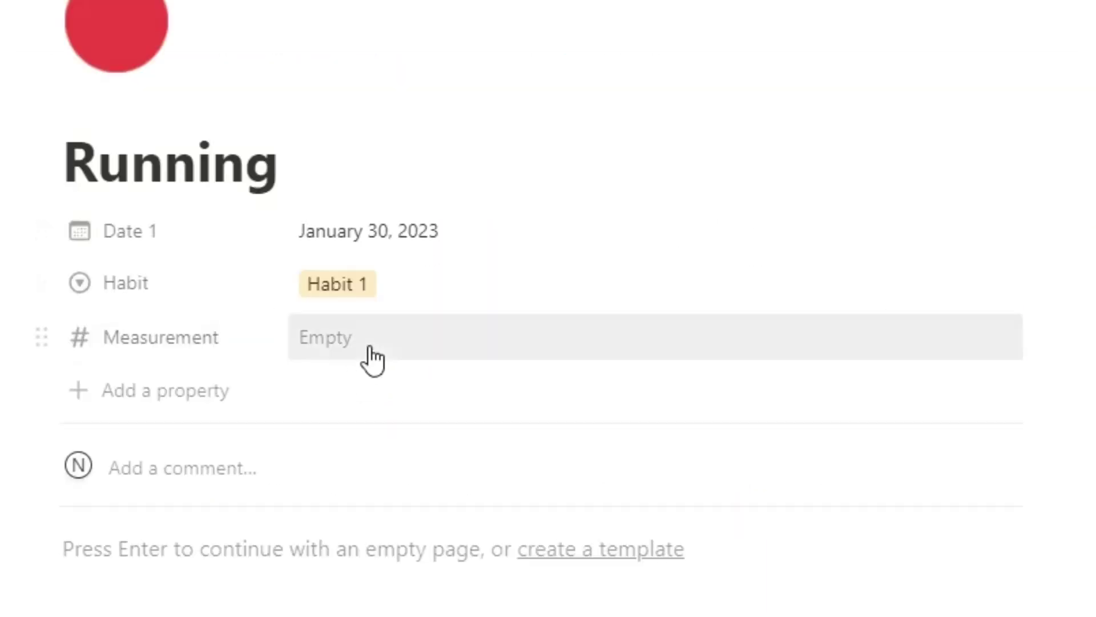
click(372, 346)
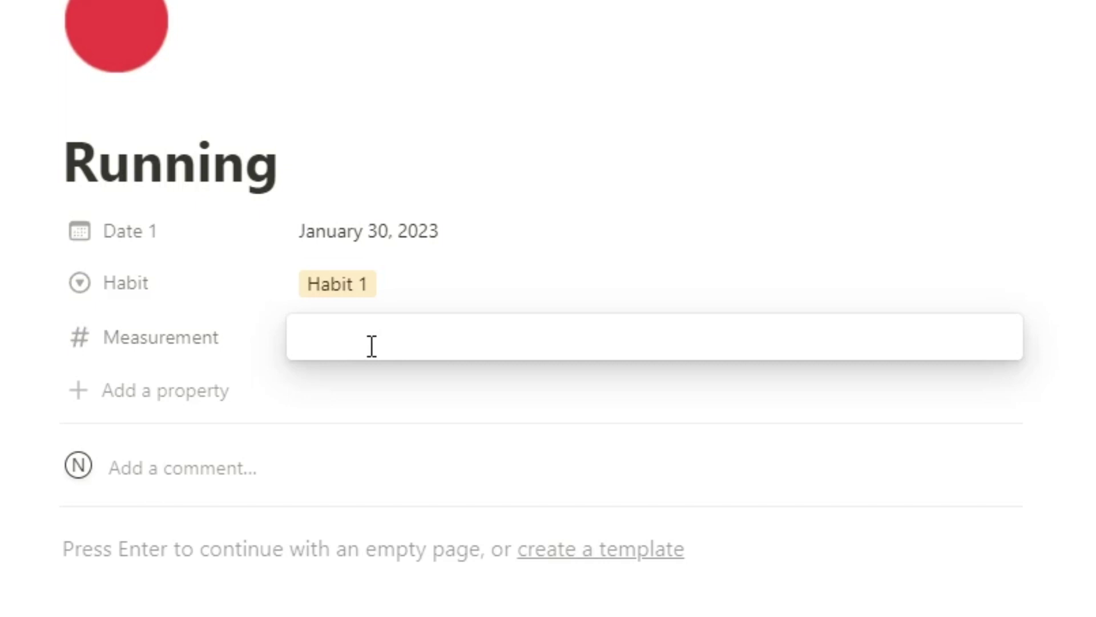
text(3)
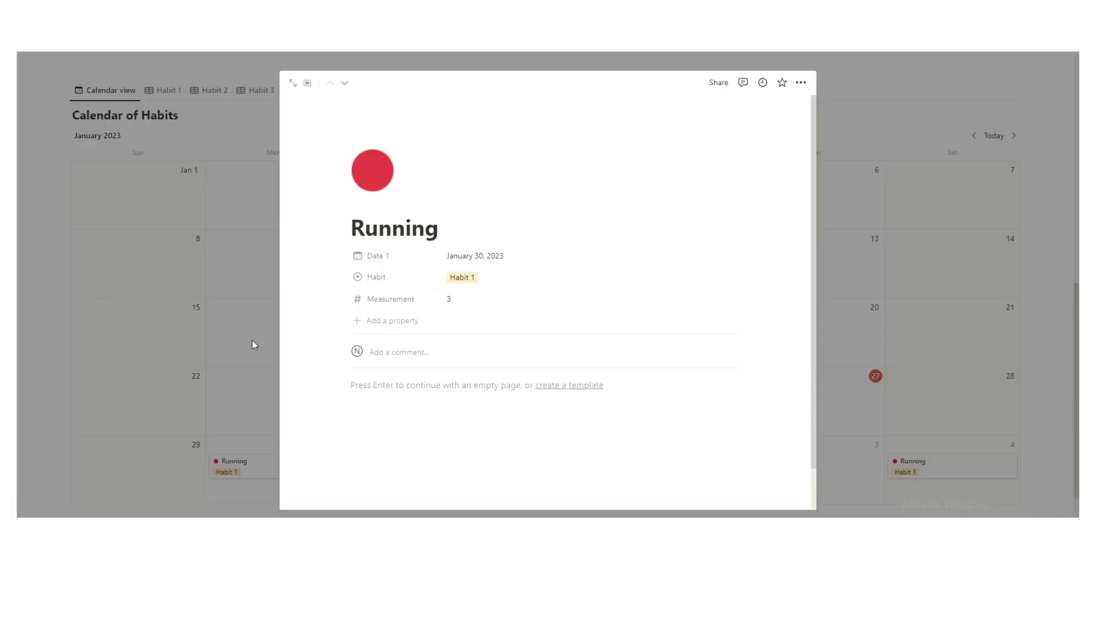
click(251, 340)
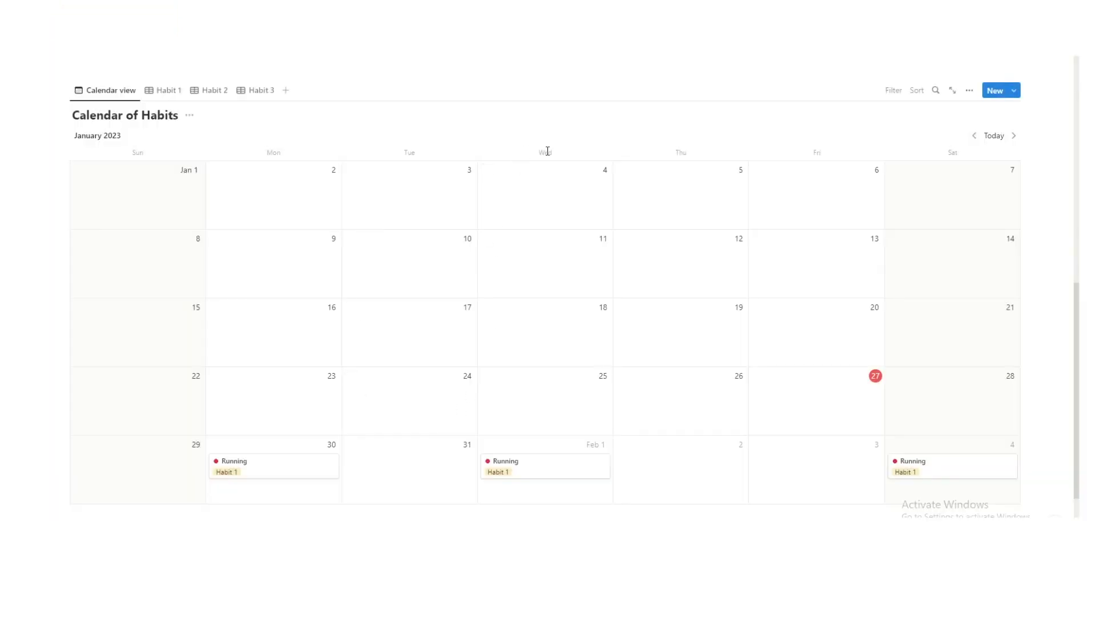
click(538, 467)
click(495, 303)
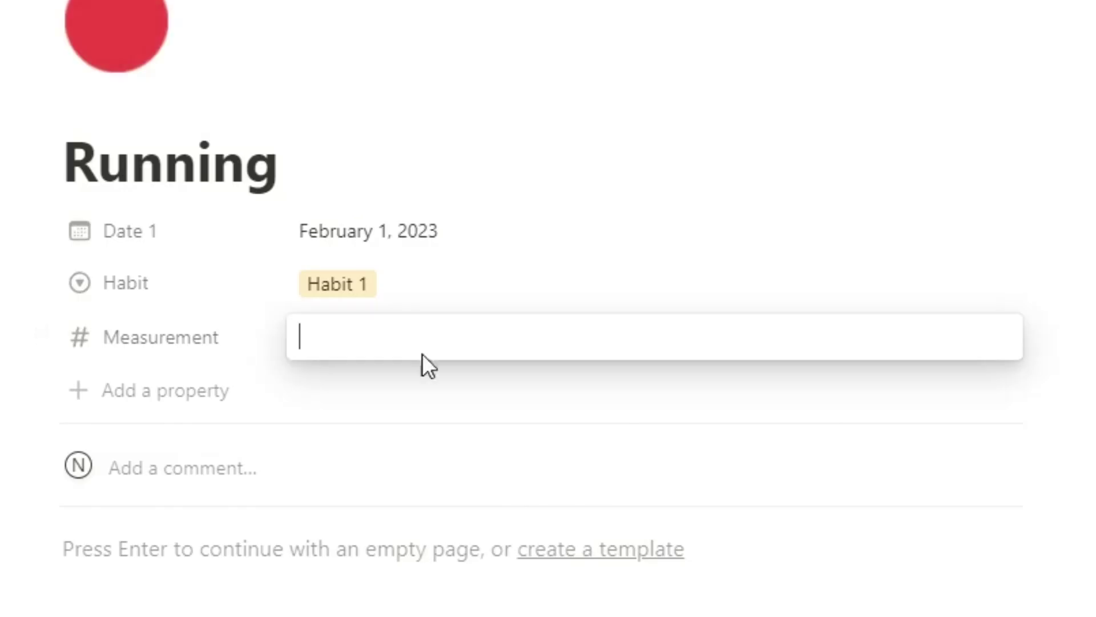
text(5)
click(967, 200)
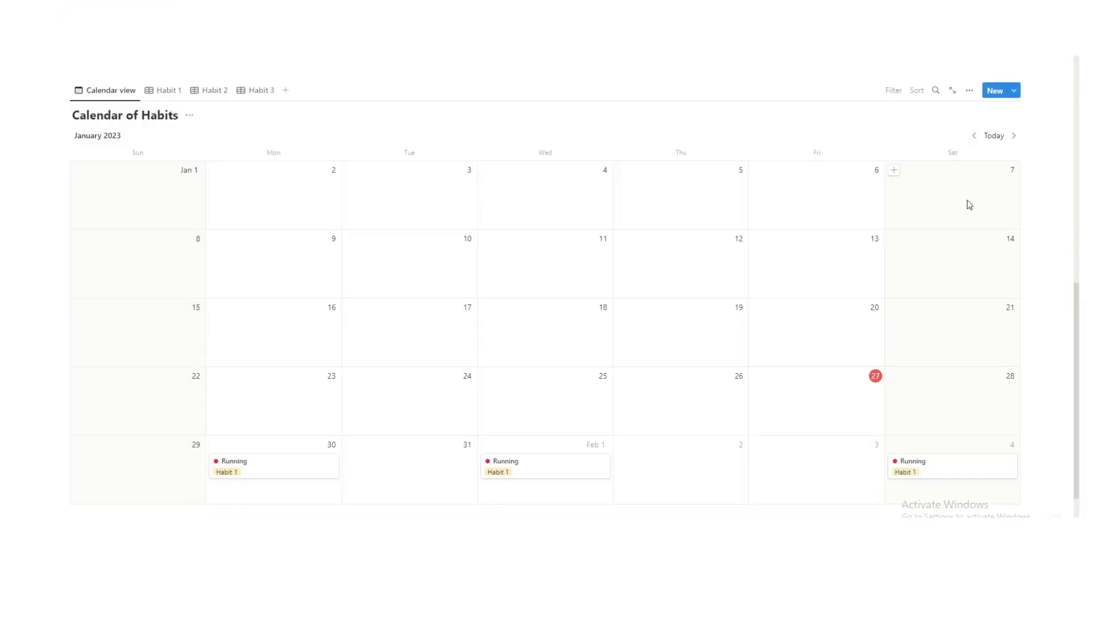
click(937, 461)
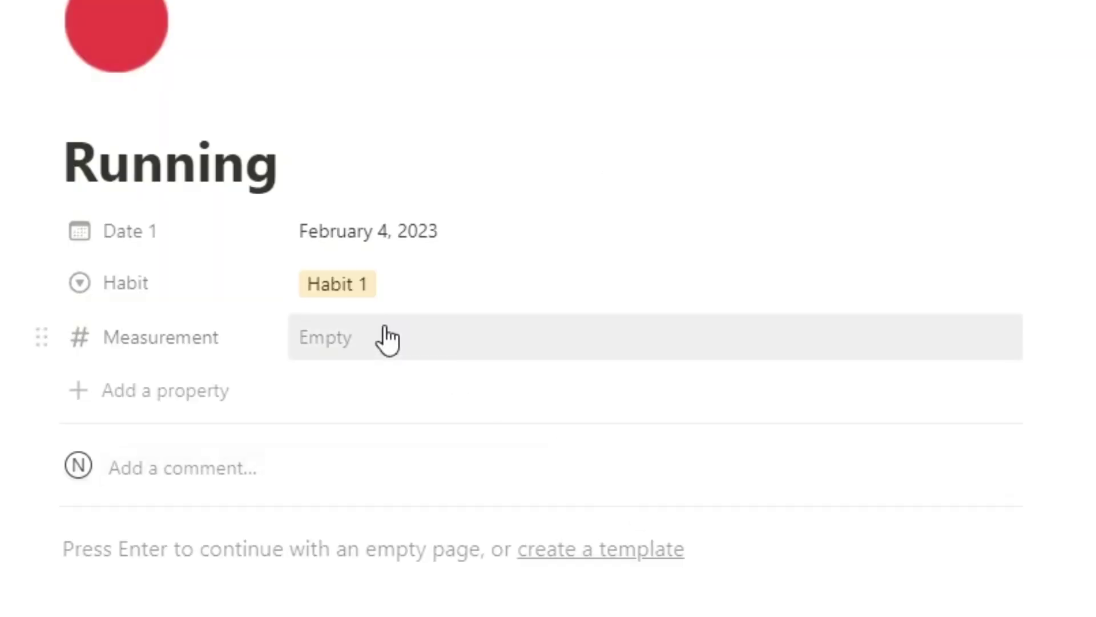
click(385, 350)
text(2)
key(Escape)
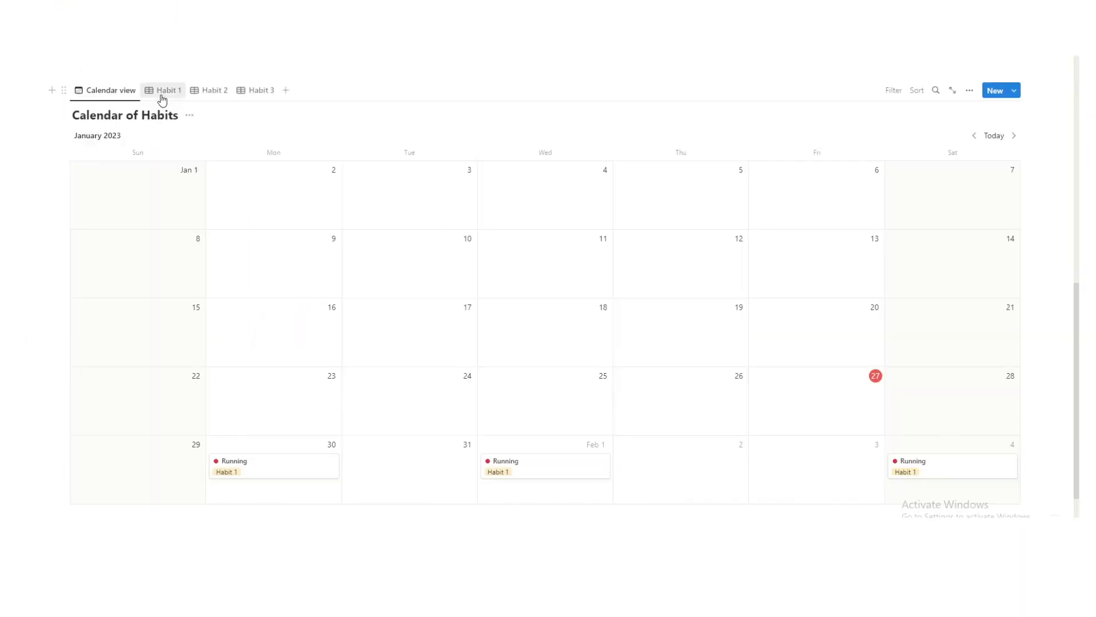
click(161, 93)
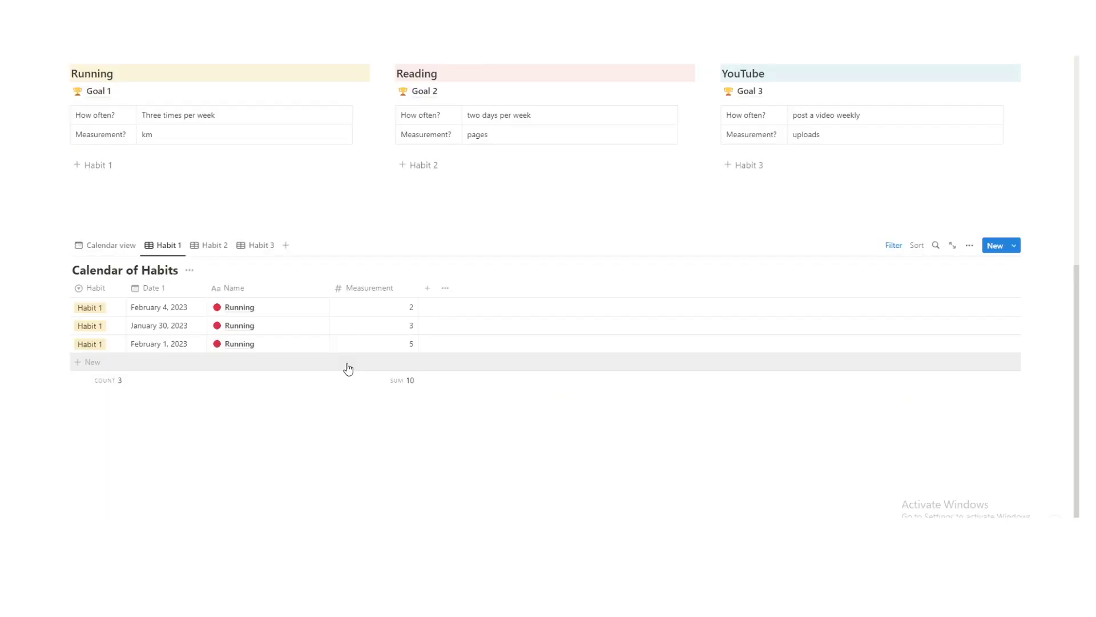
click(110, 245)
scroll(117, 251, down, 4)
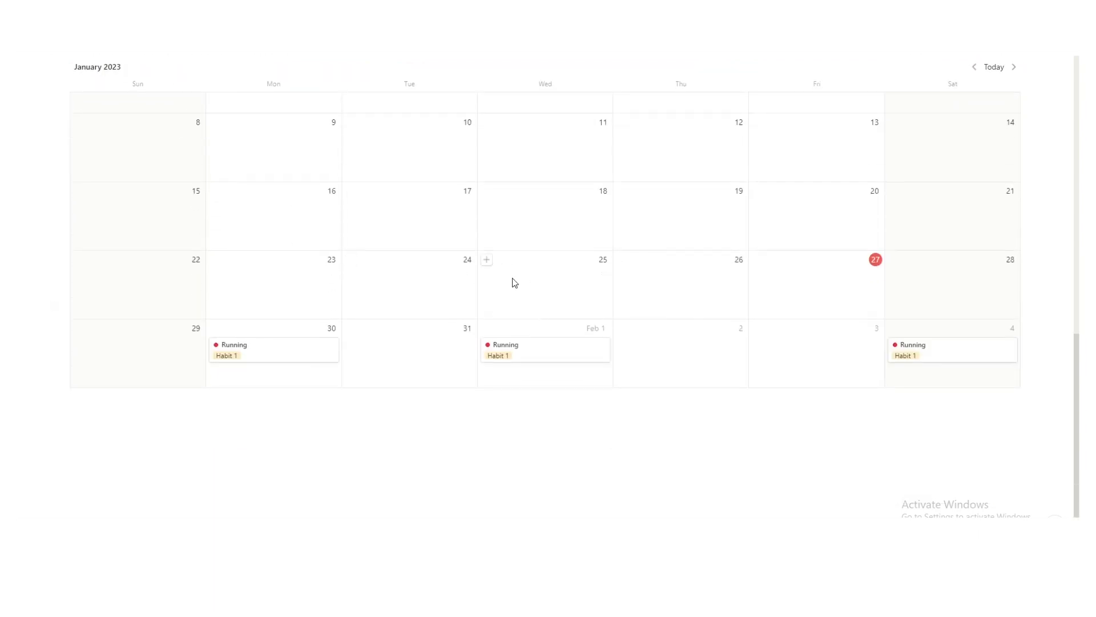
scroll(514, 283, up, 3)
scroll(517, 286, up, 2)
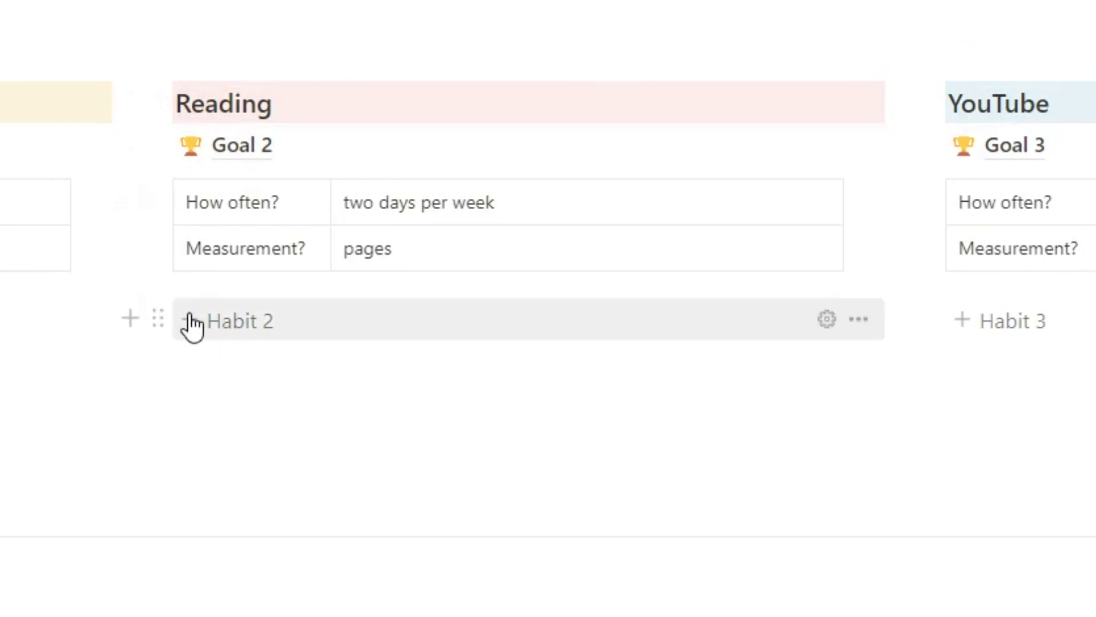
Create a new Habit 2 entry and place it on January 24 in the calendar.
click(193, 325)
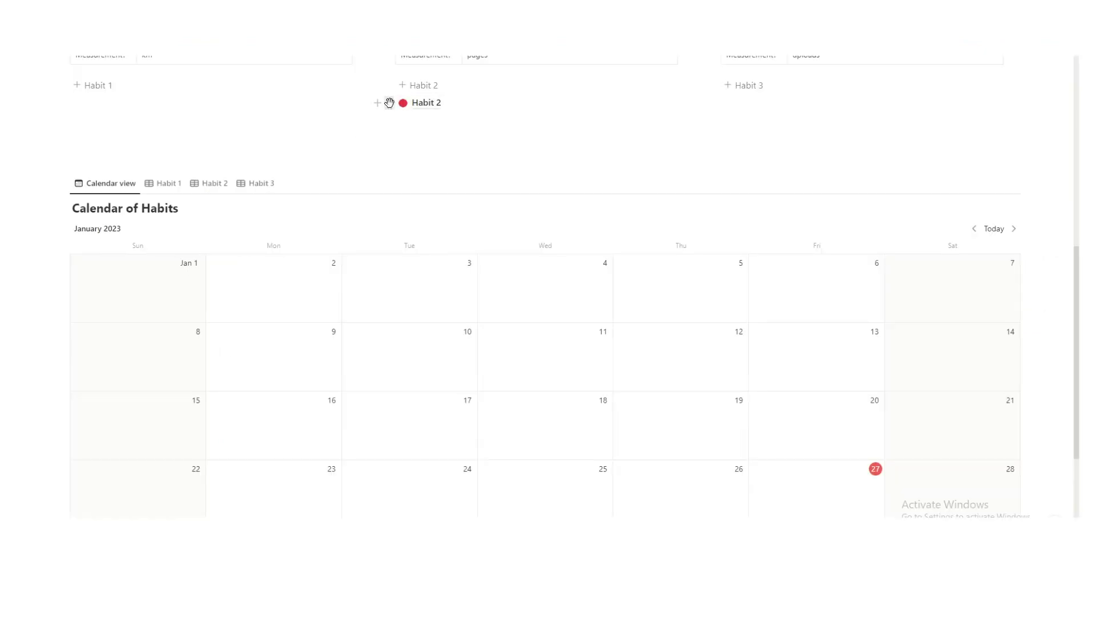
drag(151, 348, 266, 616)
drag(435, 239, 411, 394)
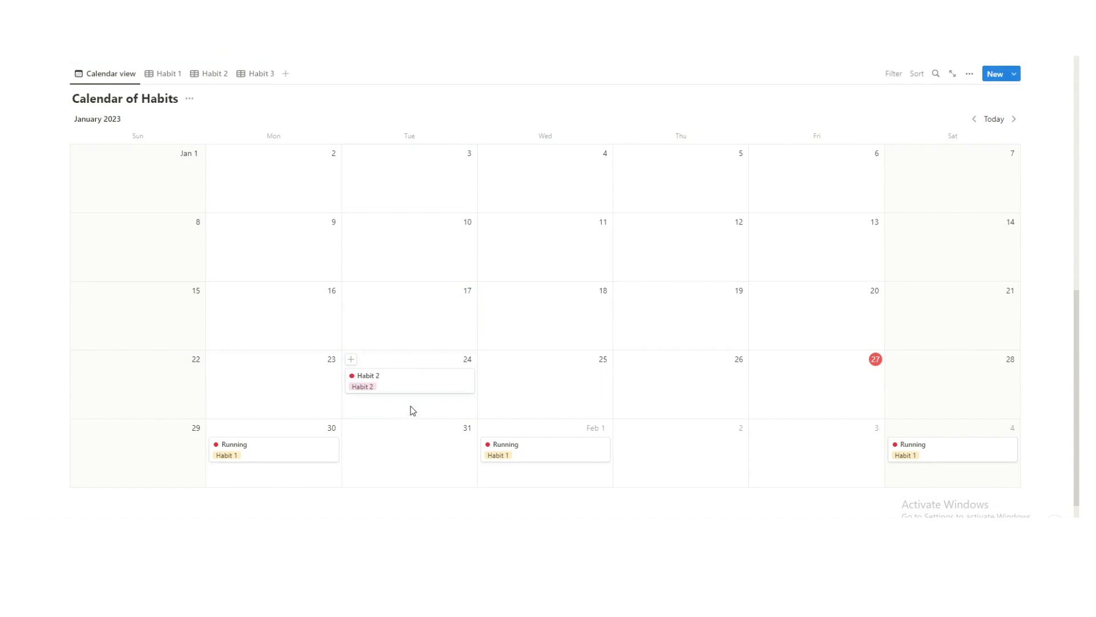
Rename the January 24 Habit 2 entry to 'Reading', then open the Habit 2 button's settings.
click(404, 390)
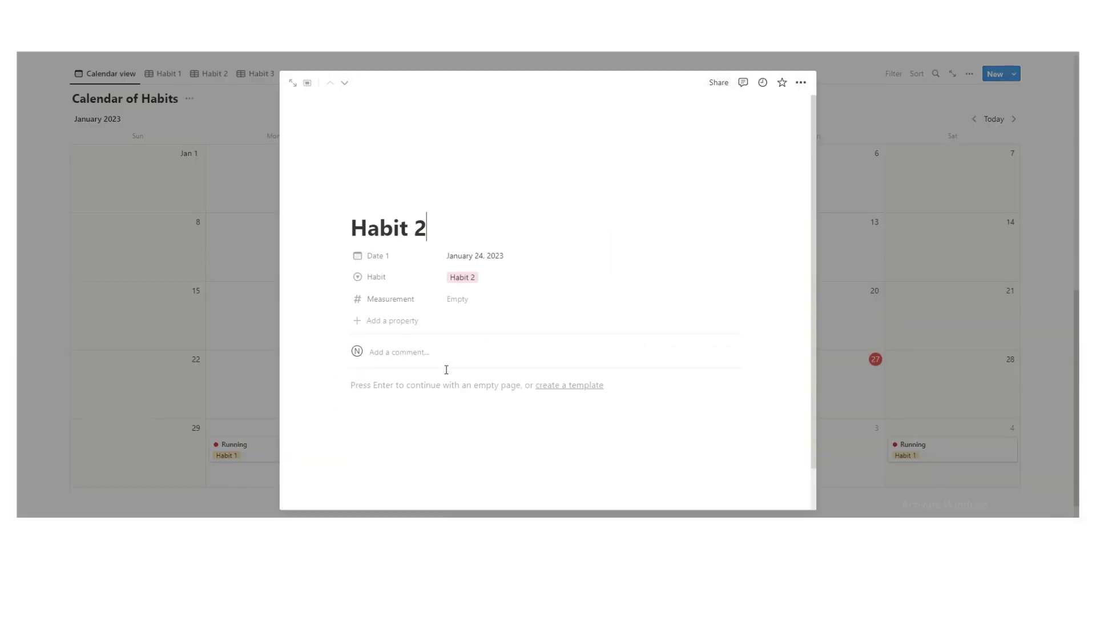
triple_click(485, 223)
text(Reading)
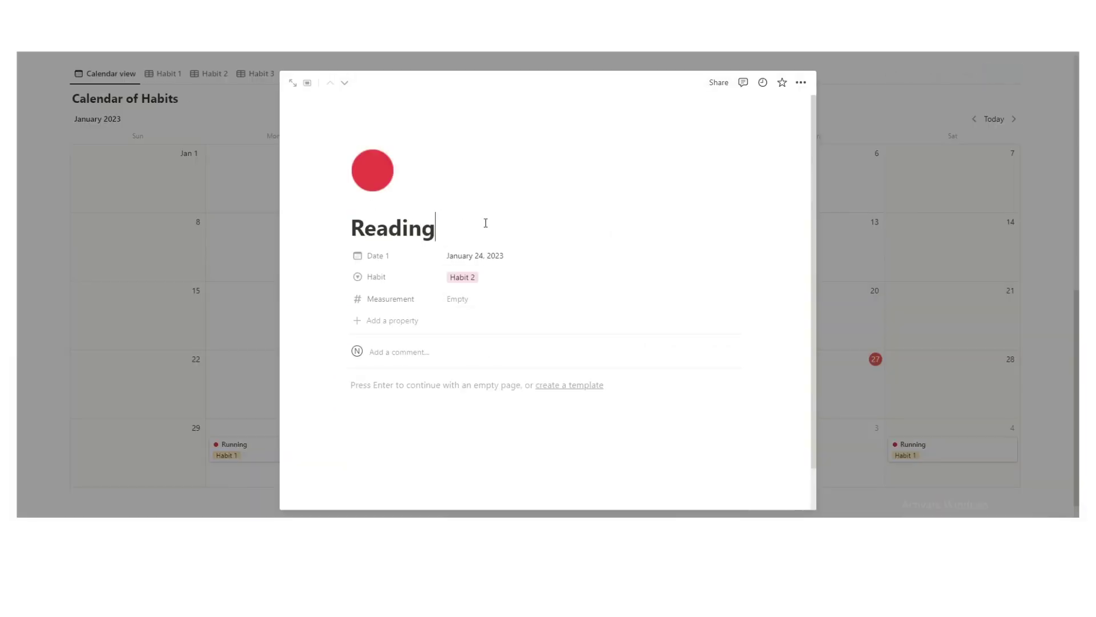
key(Escape)
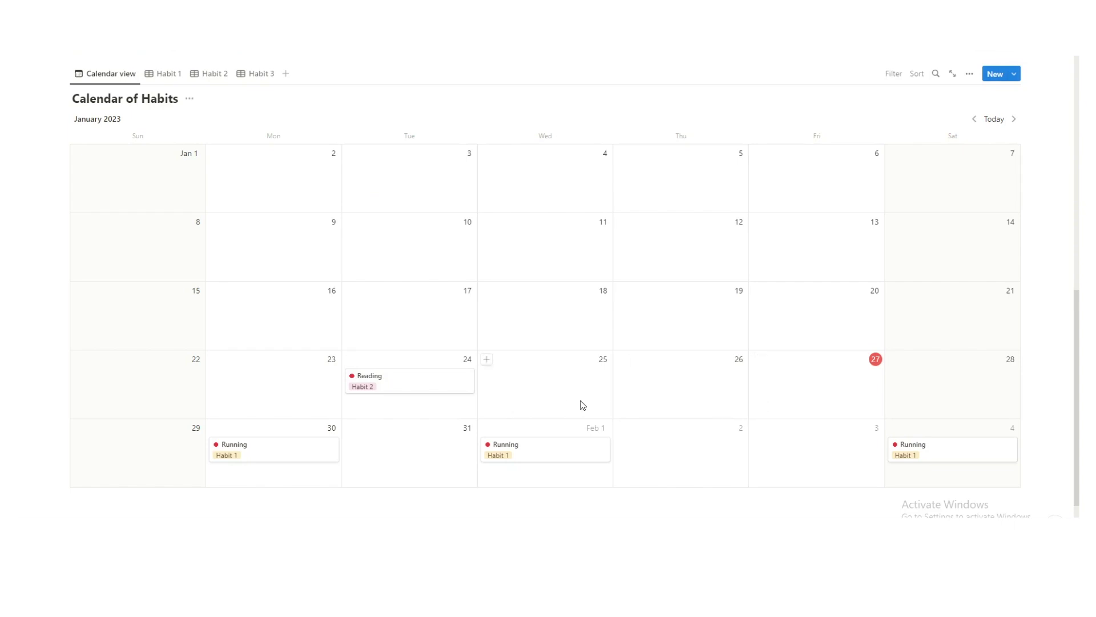
scroll(583, 405, up, 4)
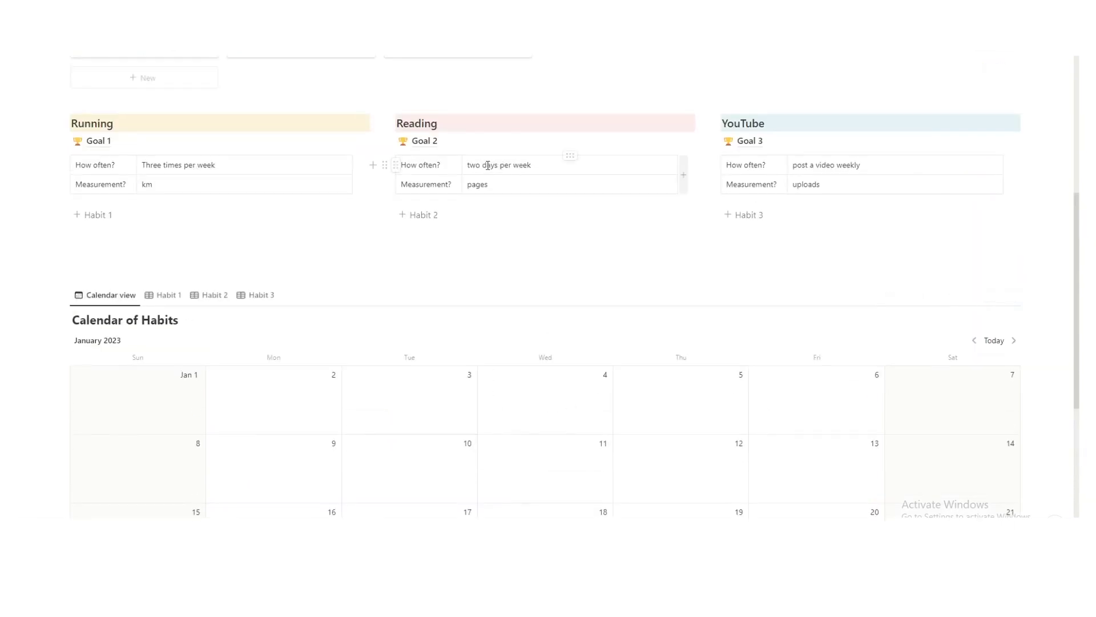
scroll(525, 164, down, 4)
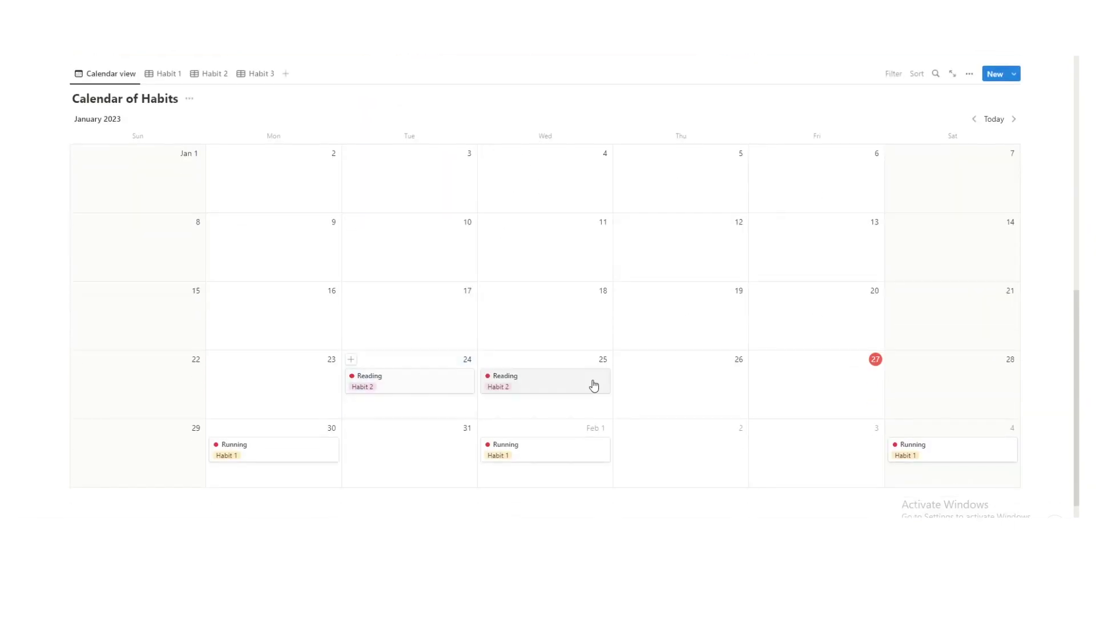
scroll(521, 374, up, 4)
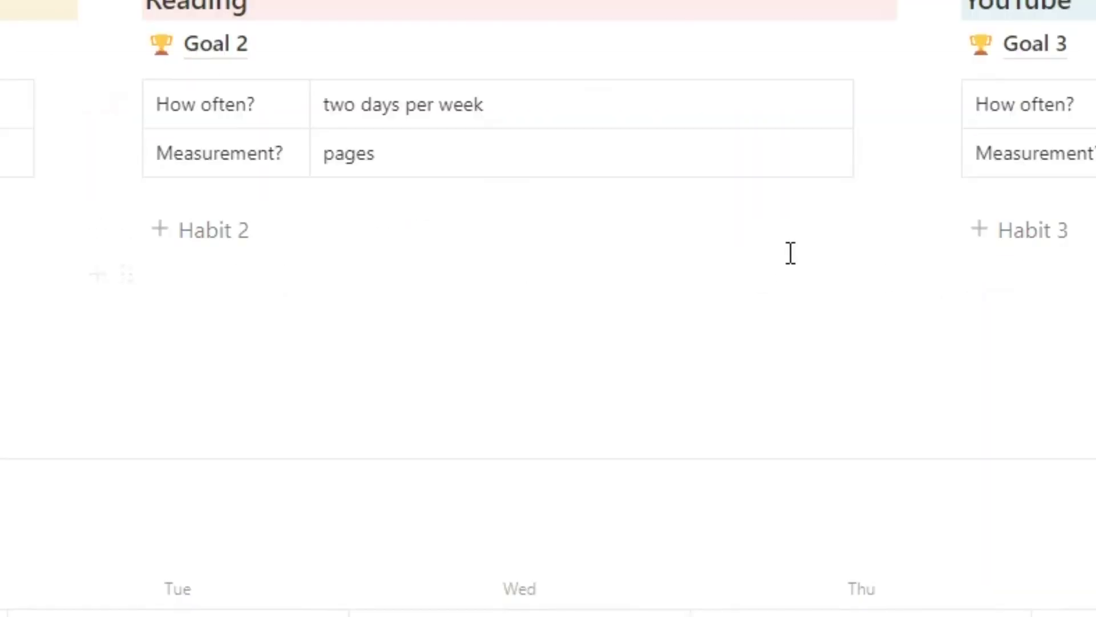
click(831, 227)
Replace the placeholder Habit 2 block in the button template with the Reading entries.
click(399, 147)
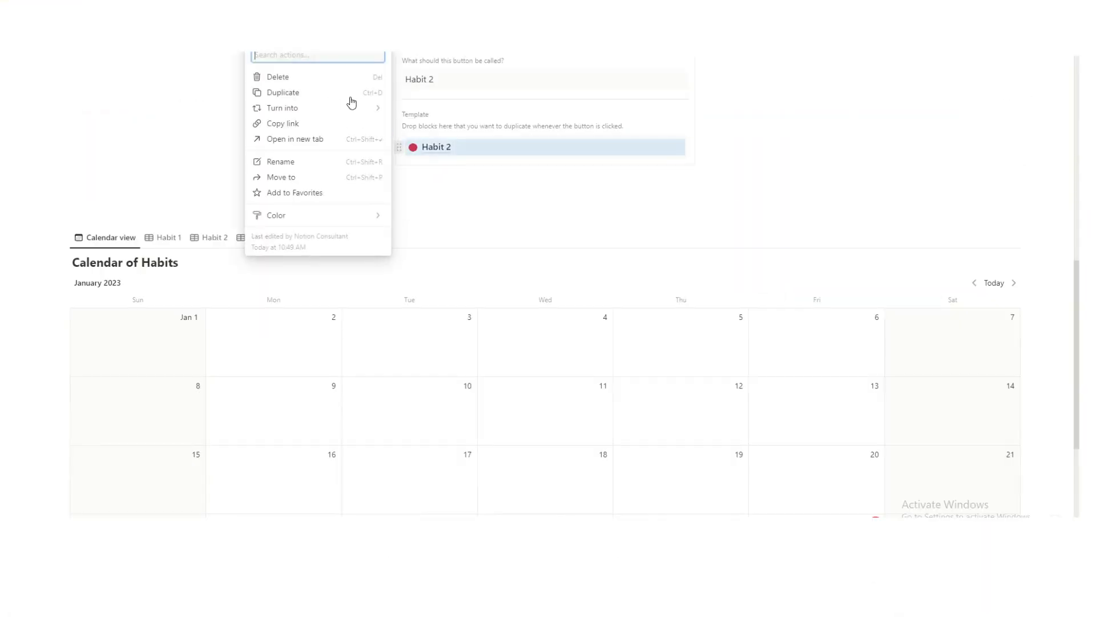
key(Delete)
scroll(399, 443, down, 2)
drag(399, 443, 489, 200)
scroll(472, 325, down, 2)
drag(499, 487, 474, 127)
click(672, 155)
Drag a Reading entry onto January 31 in the Calendar of Habits.
scroll(543, 247, up, 3)
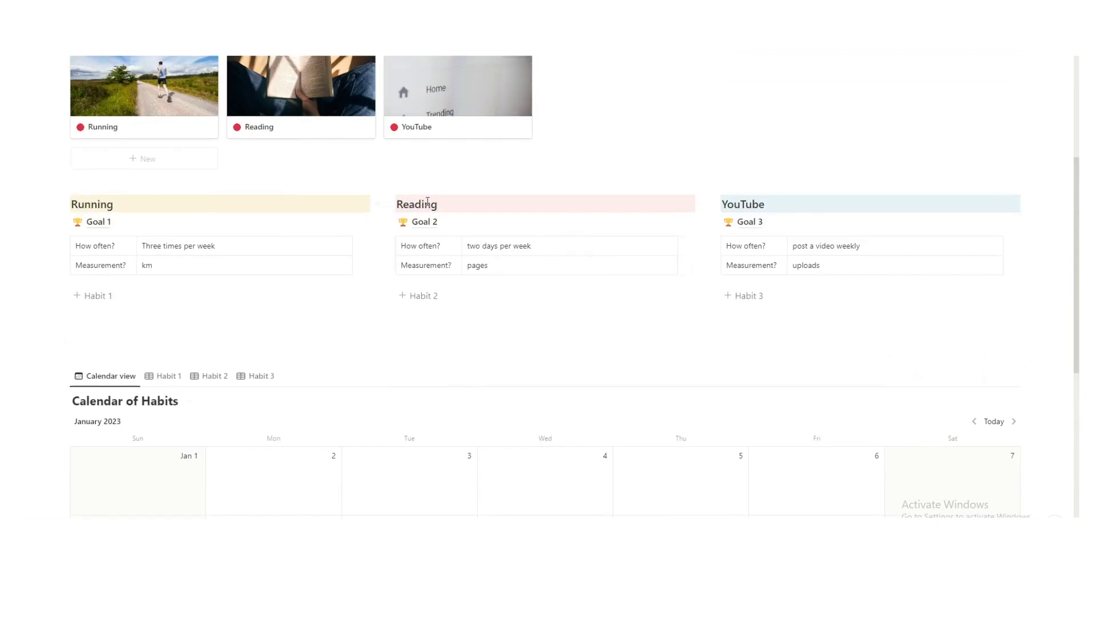
scroll(422, 170, down, 3)
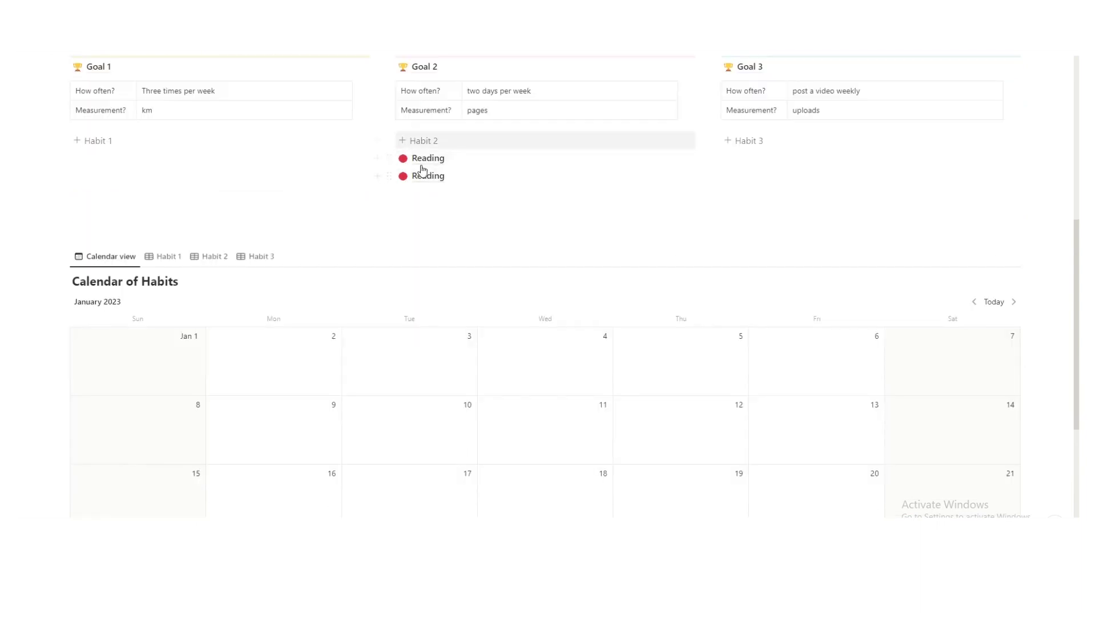
scroll(407, 254, down, 5)
drag(388, 158, 397, 360)
scroll(384, 255, up, 5)
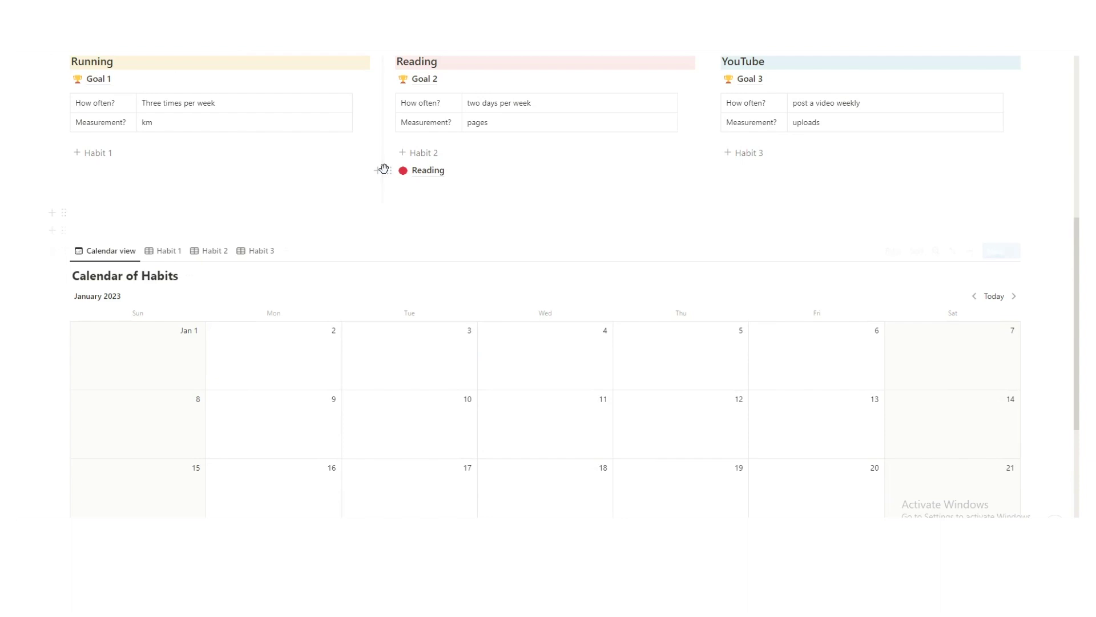
Schedule Reading on February 2, and record measurements of 10 for January 31 and 20 for February 2.
drag(385, 169, 655, 408)
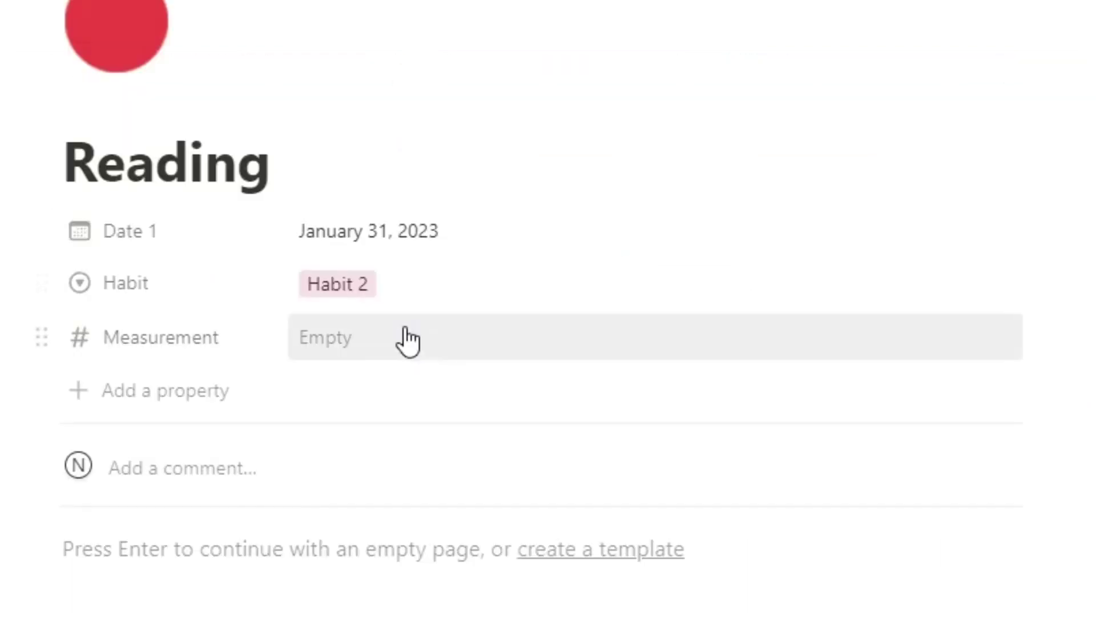
click(409, 338)
text(10)
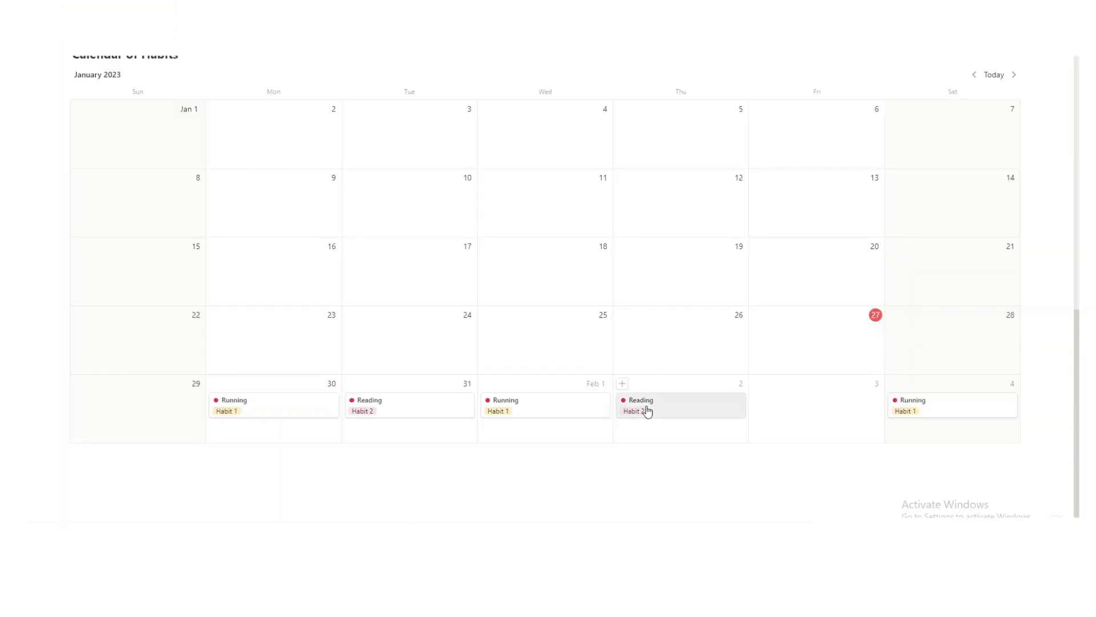
click(631, 410)
click(505, 304)
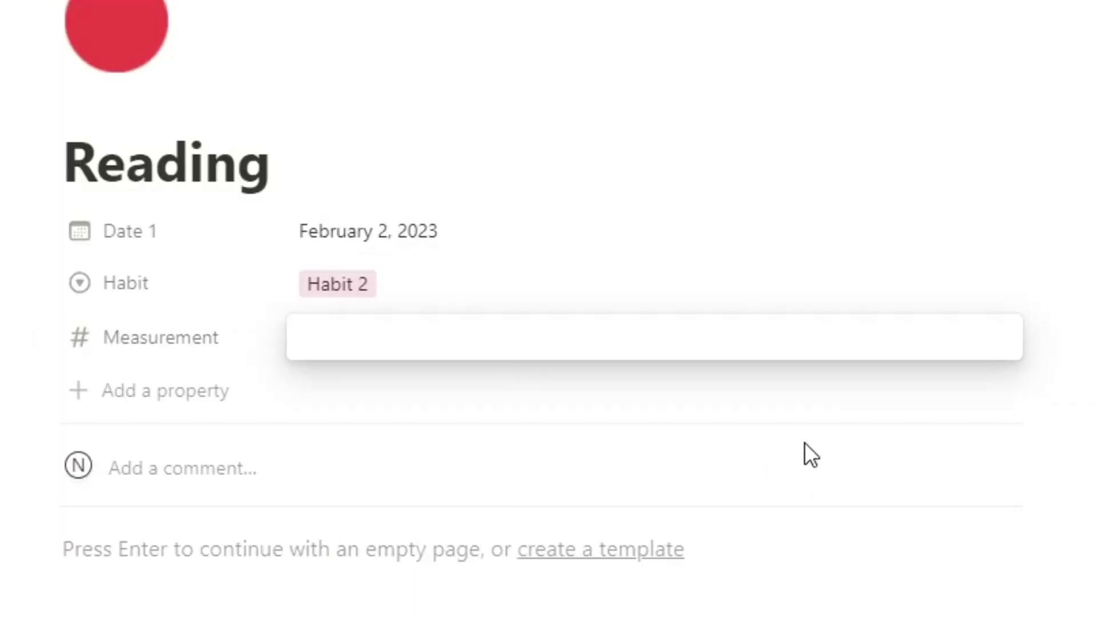
text(20)
key(Return)
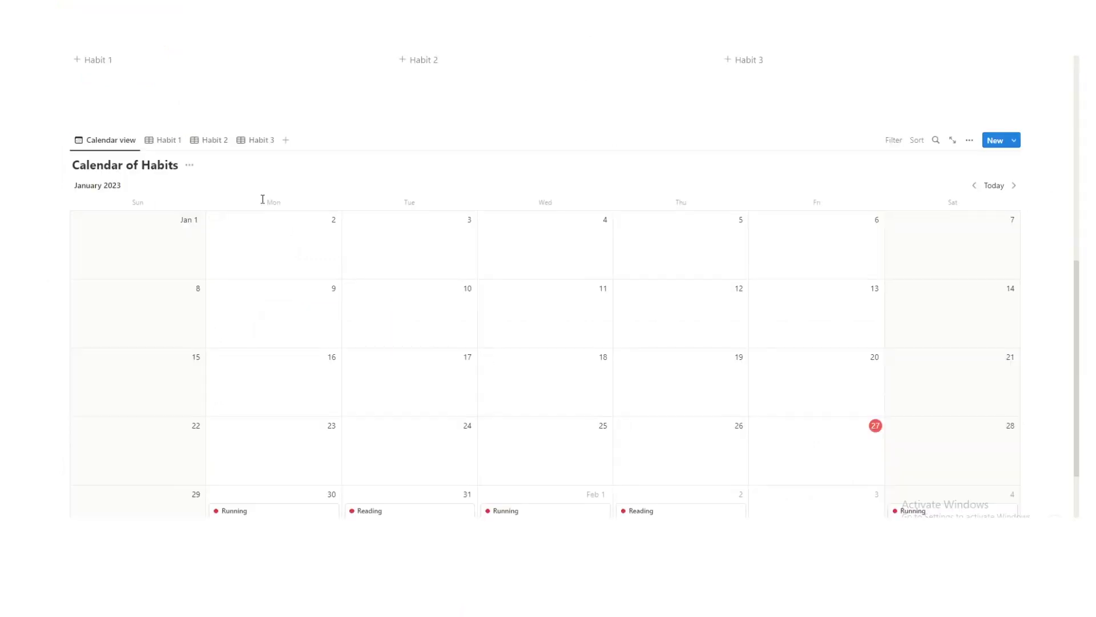
click(218, 142)
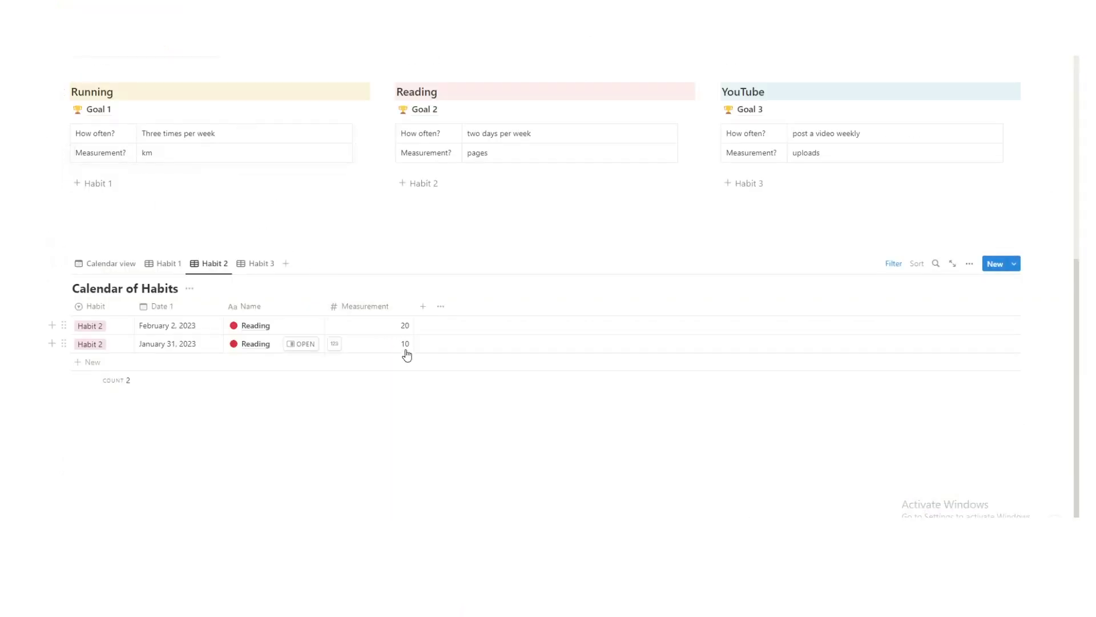
Add a Sum calculation (30) to the Habit 2 Measurement column, then return to the calendar view.
click(680, 485)
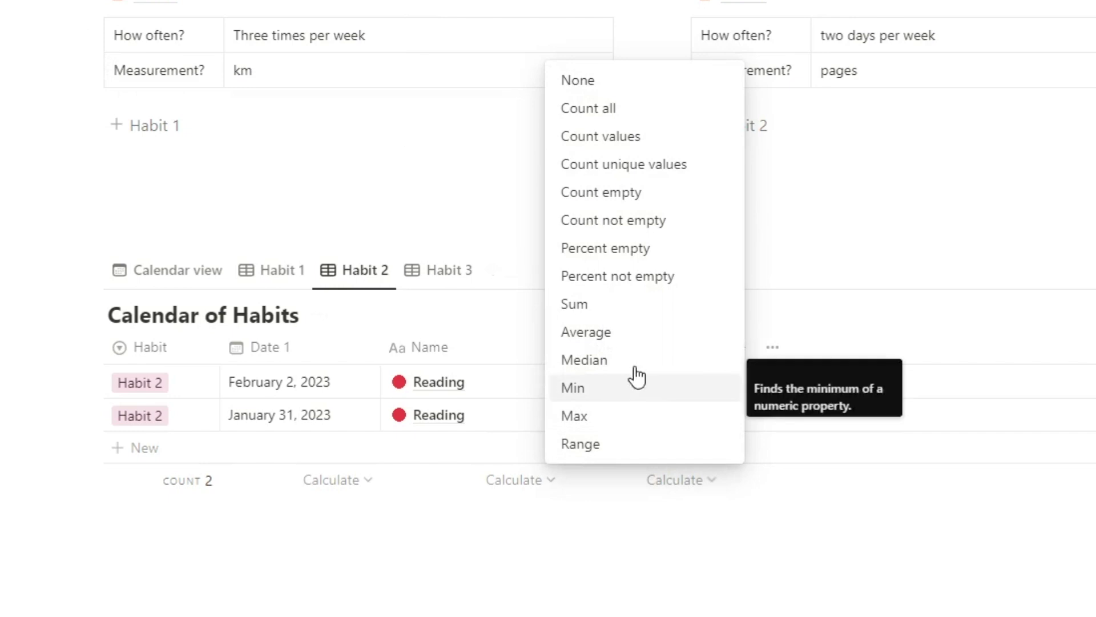
click(615, 317)
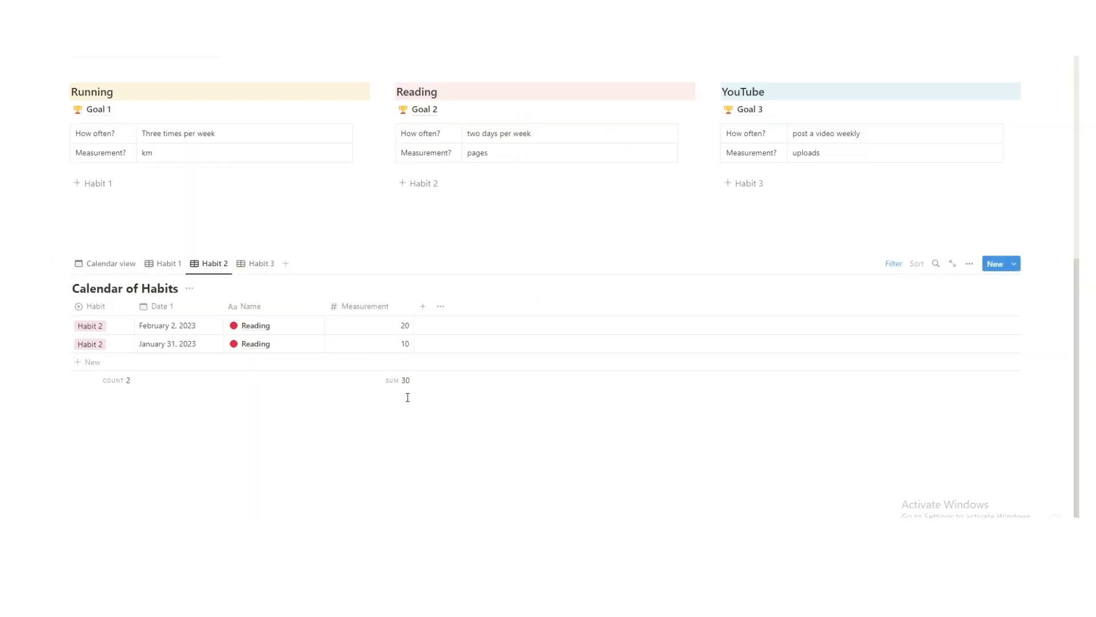
click(82, 266)
scroll(301, 342, down, 5)
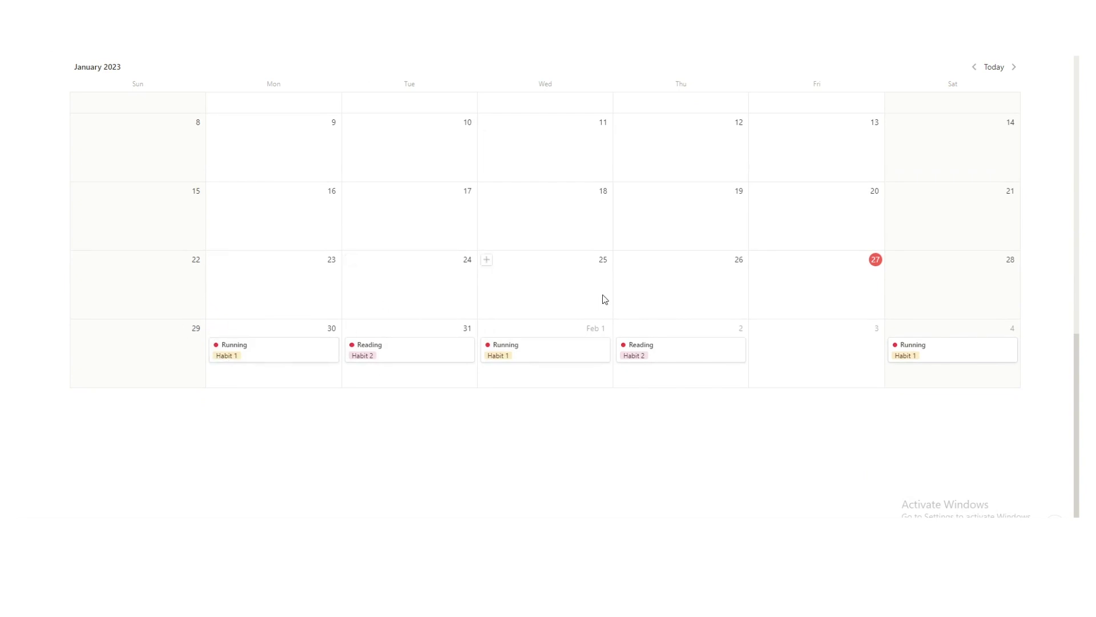
Scroll up the Habit Template page to reach the Accountability Partner page link.
scroll(773, 406, up, 7)
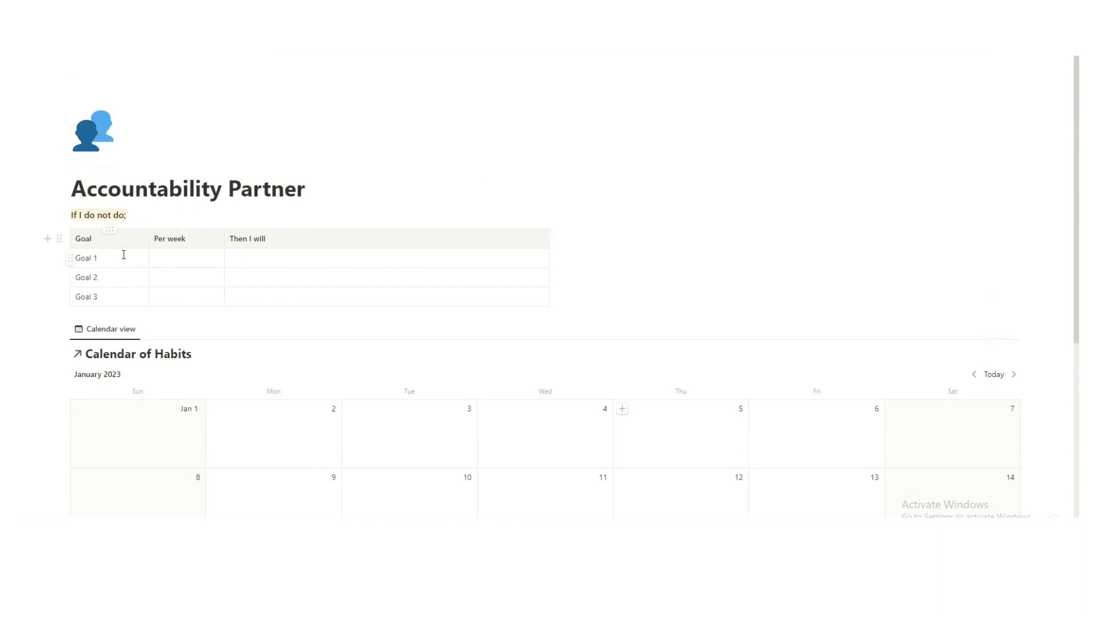
Replace the Goal 1 text with 'Run' in the first Accountability Partner row.
click(98, 257)
click(110, 277)
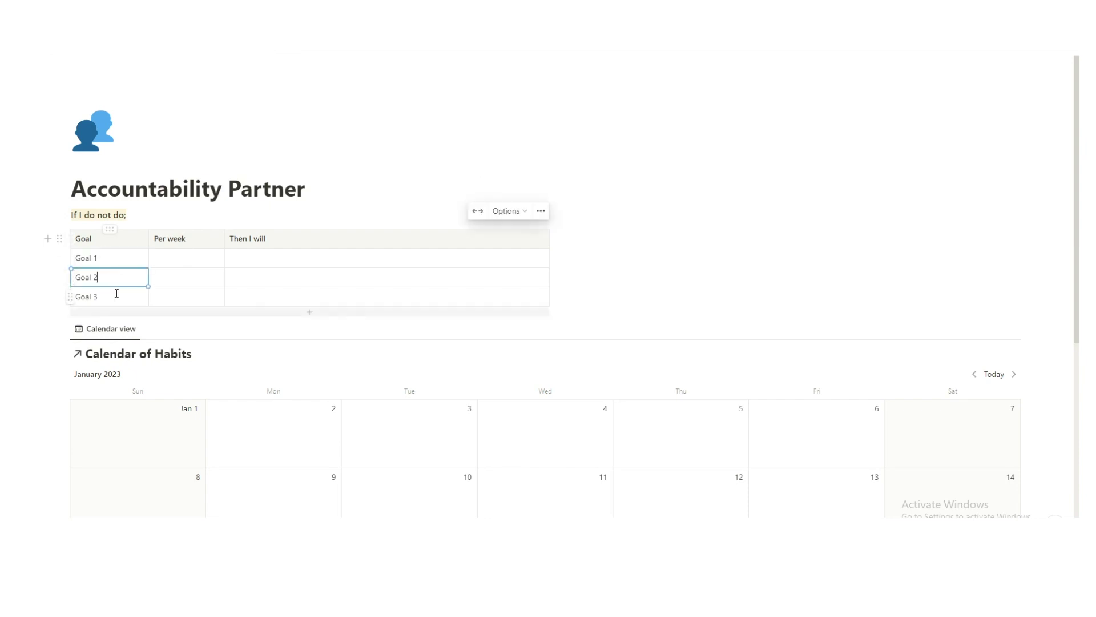
click(115, 296)
click(192, 258)
key(Down)
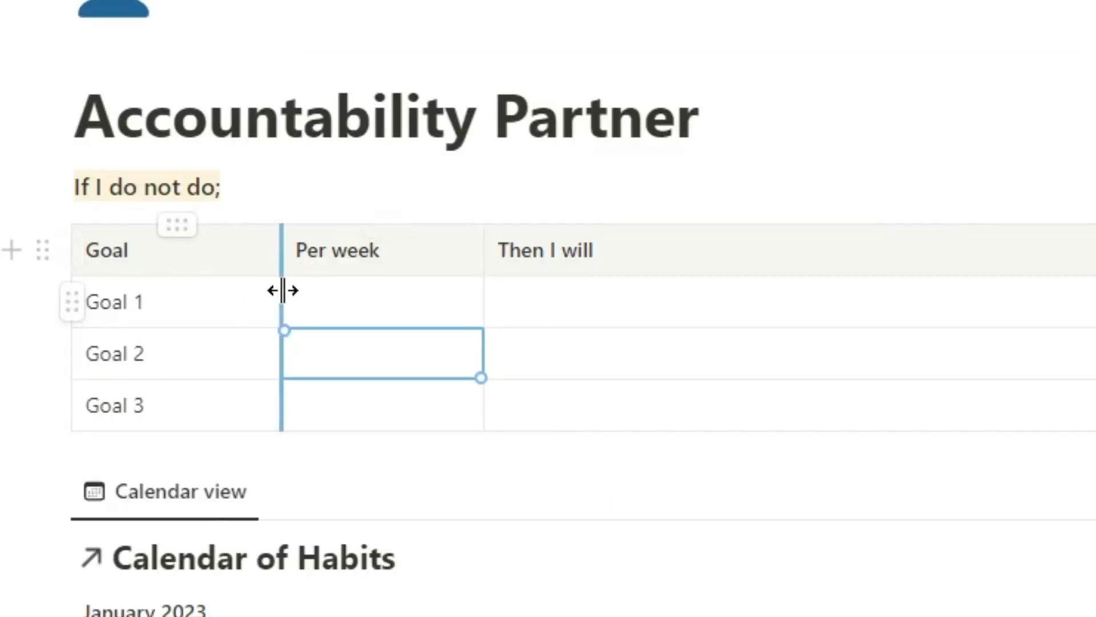
click(130, 259)
triple_click(131, 261)
text(Runni)
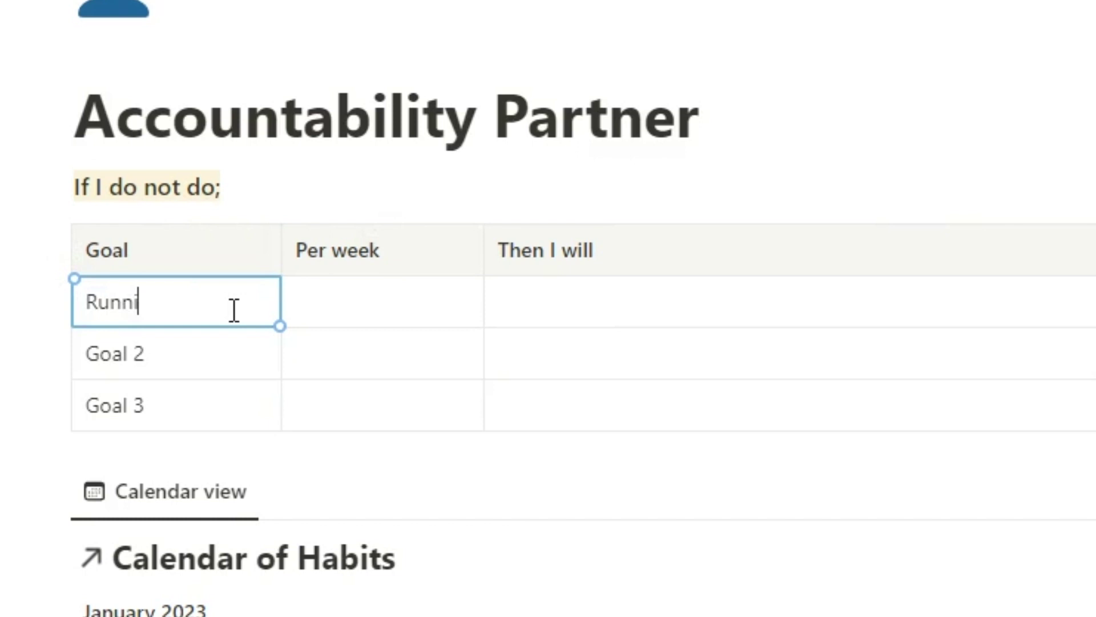
key(BackSpace)
Fill that row with 'three times' per week and 'send you $5' under Then I will.
key(Tab)
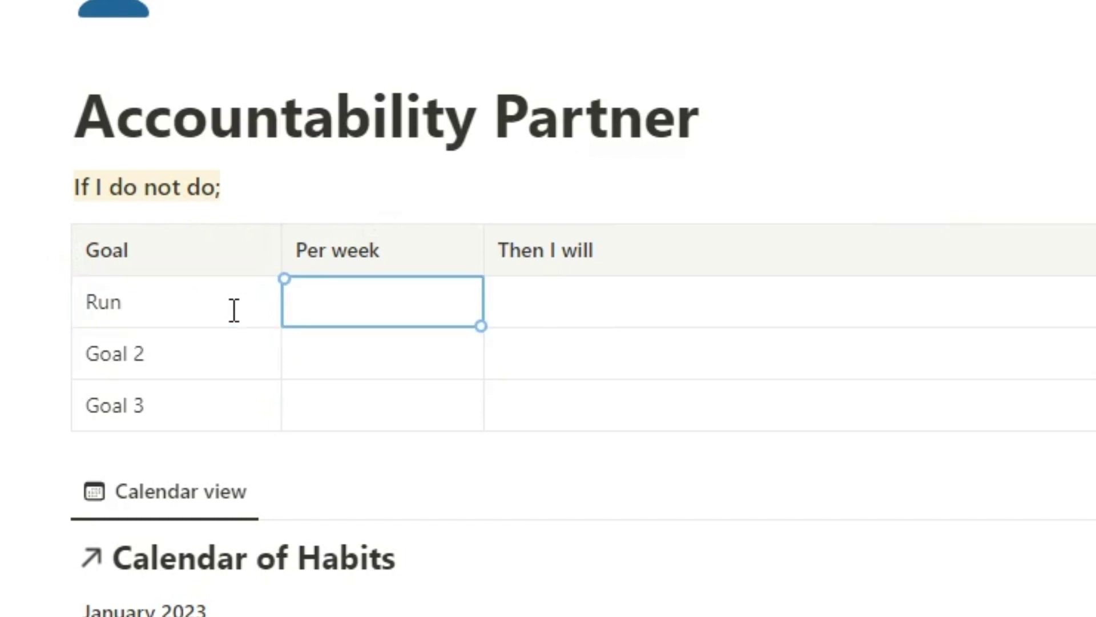
text(three times)
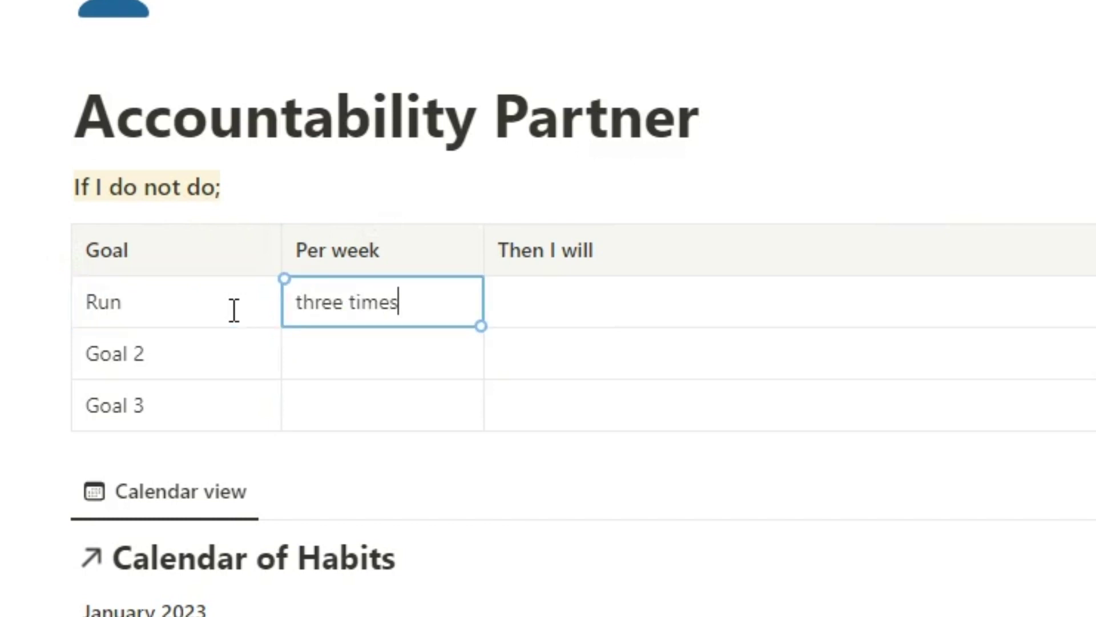
click(705, 307)
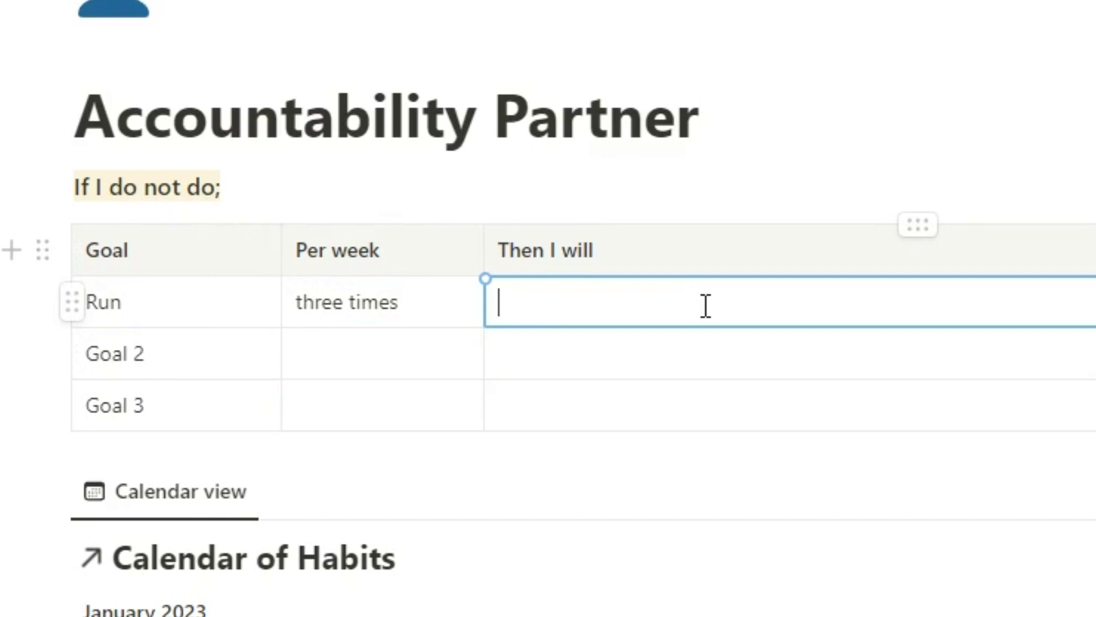
text(send you $5)
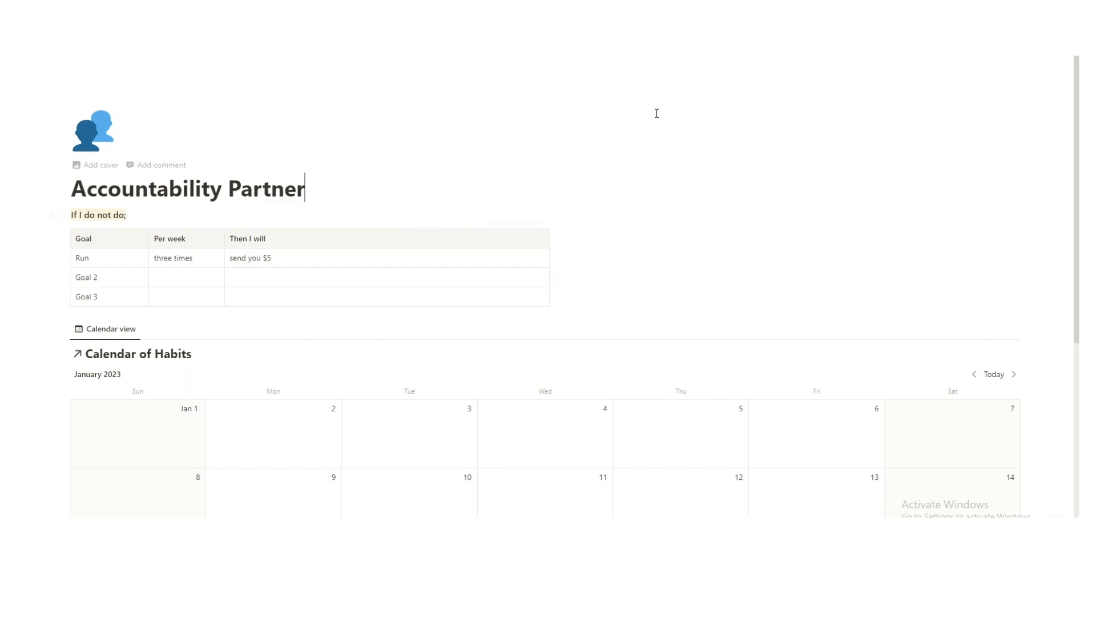
scroll(656, 113, down, 5)
Return via the Habit Template breadcrumb and scroll to the calendar's January 30–February 4 entries.
scroll(348, 171, down, 1)
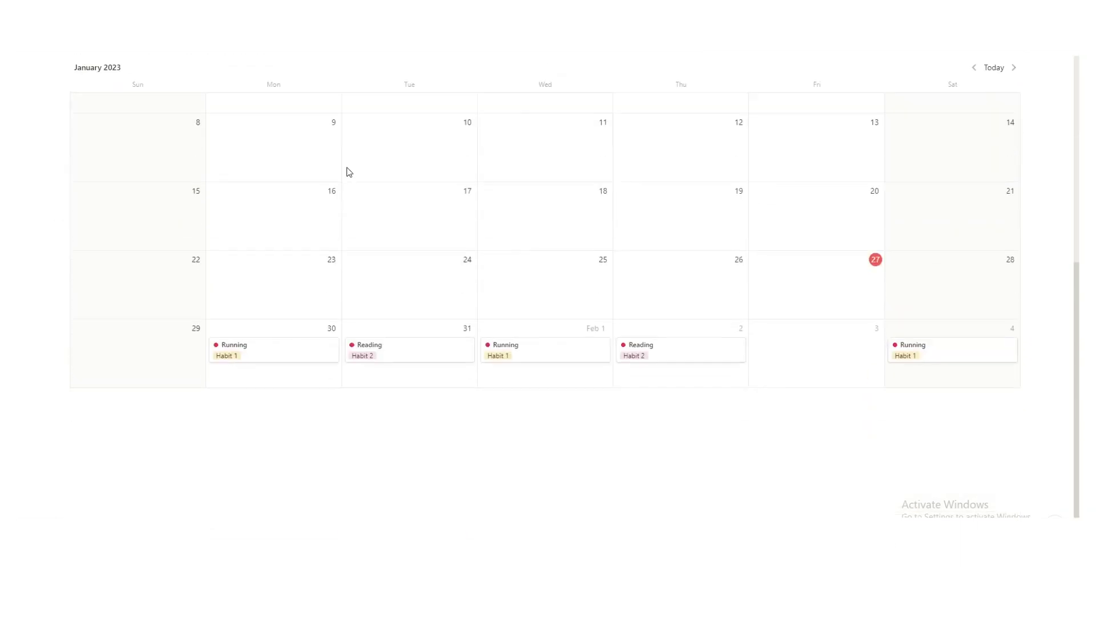
scroll(347, 171, up, 3)
scroll(188, 221, down, 4)
click(185, 56)
scroll(438, 223, down, 10)
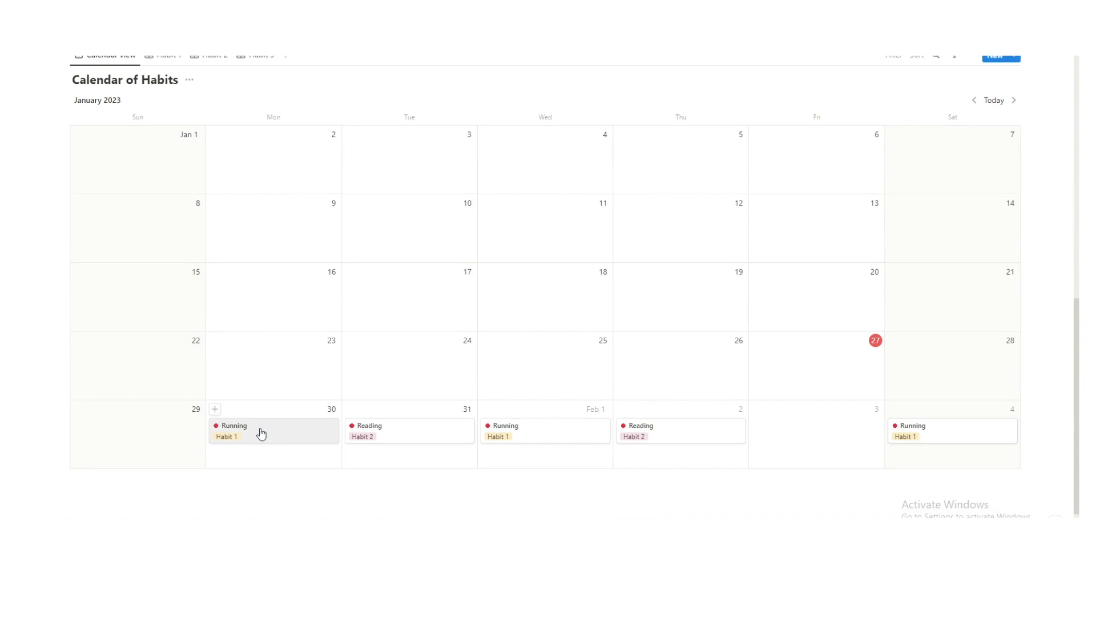
Give the Jan 30 Running, Jan 31 Reading and Feb 1 Running entries a ✅ page icon.
click(261, 434)
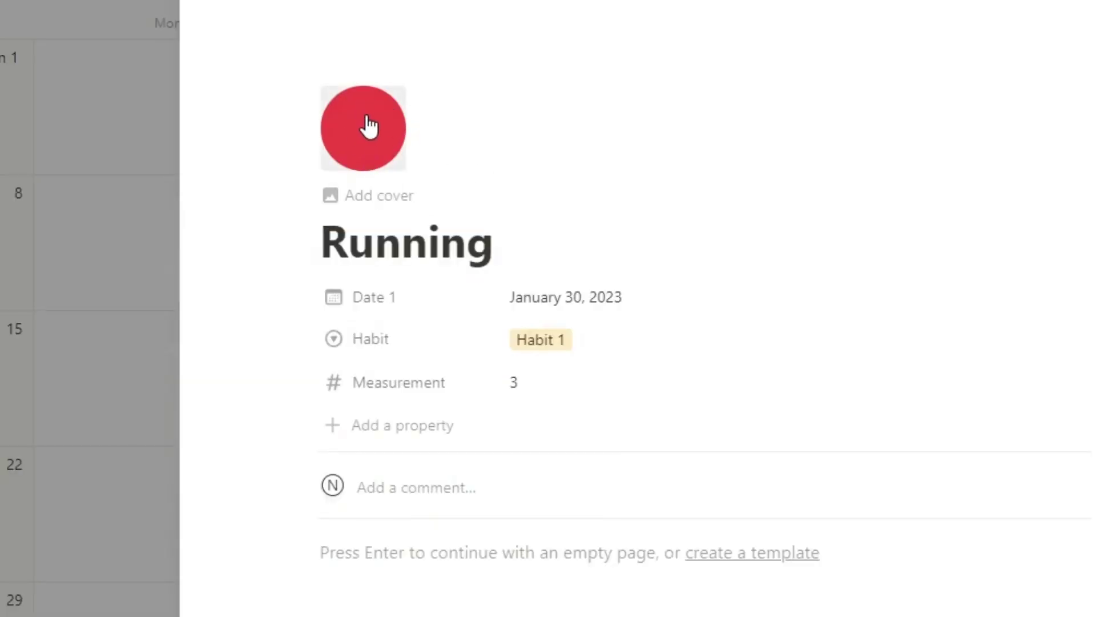
click(367, 126)
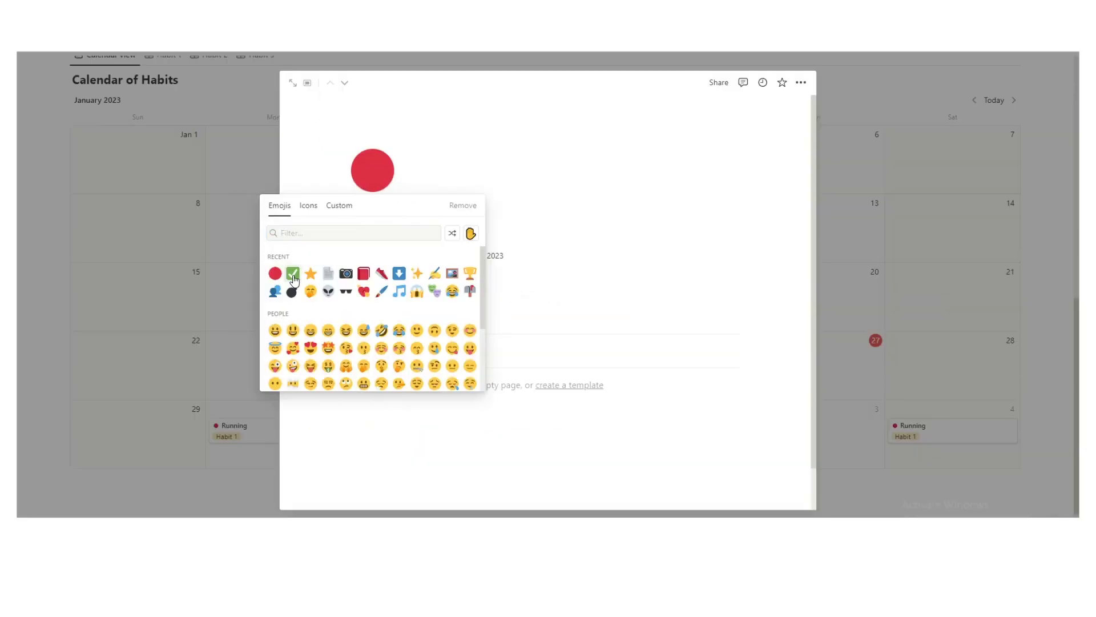
click(292, 274)
click(254, 277)
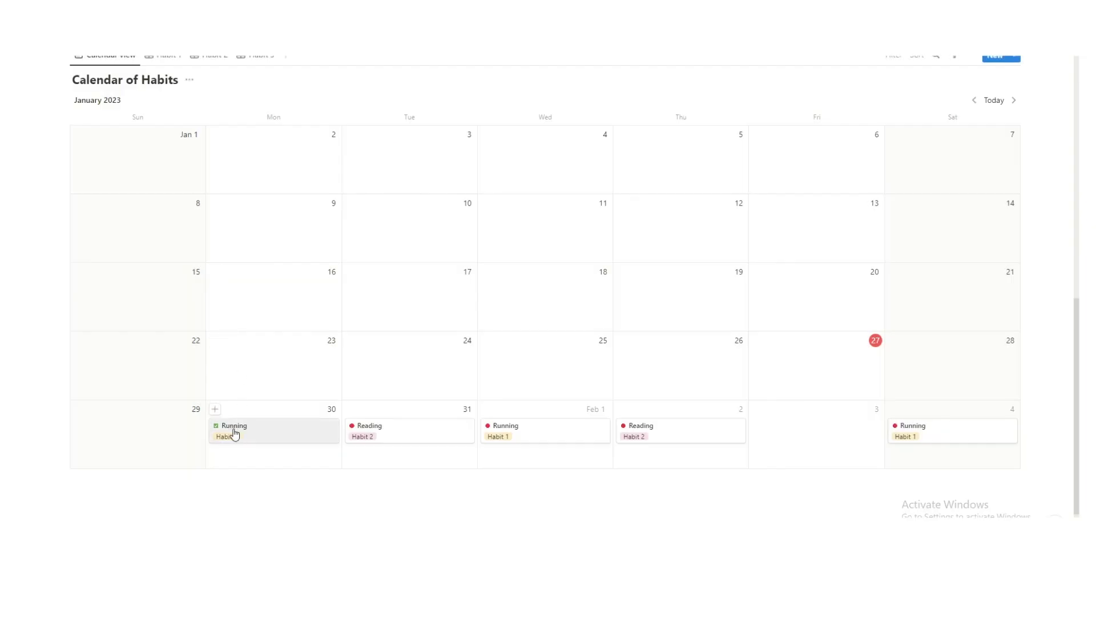
click(367, 426)
click(374, 171)
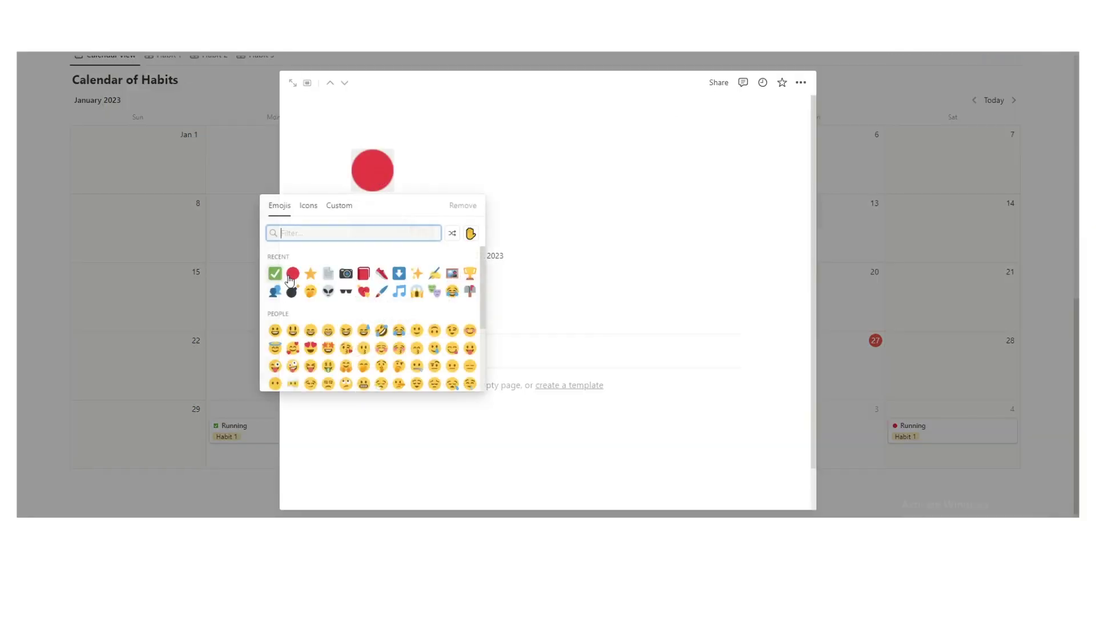
click(275, 274)
click(220, 286)
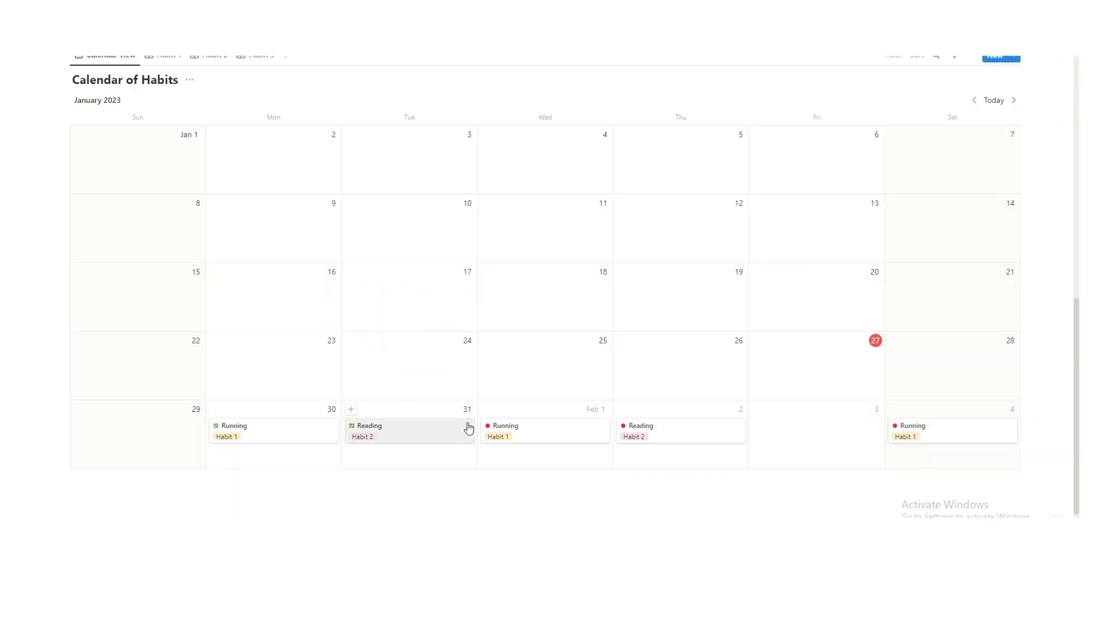
click(514, 431)
click(372, 174)
click(275, 274)
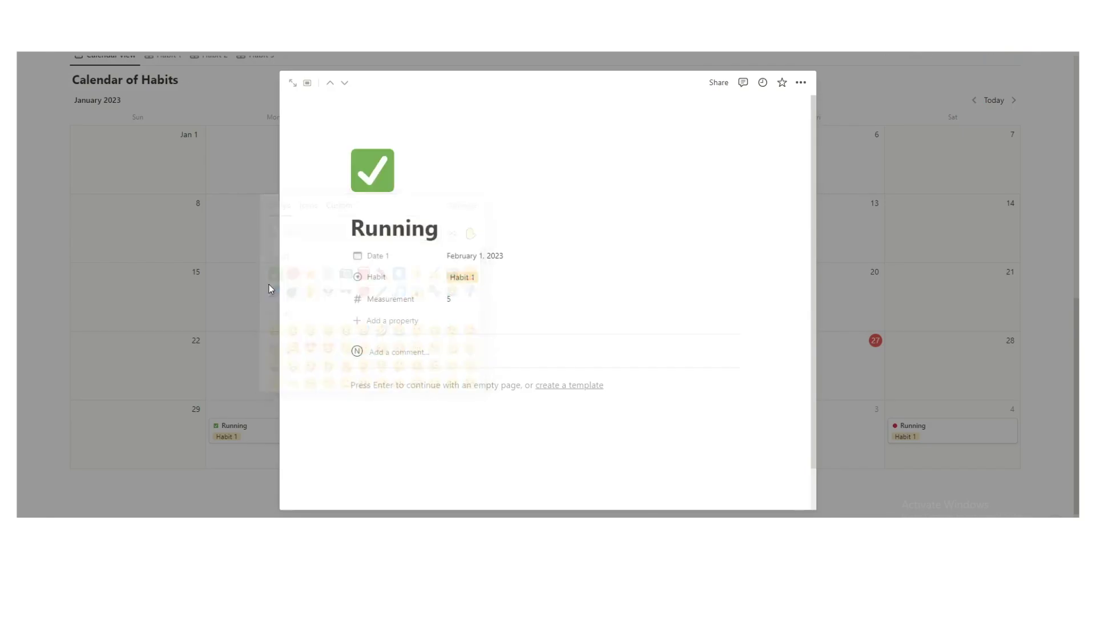
click(270, 288)
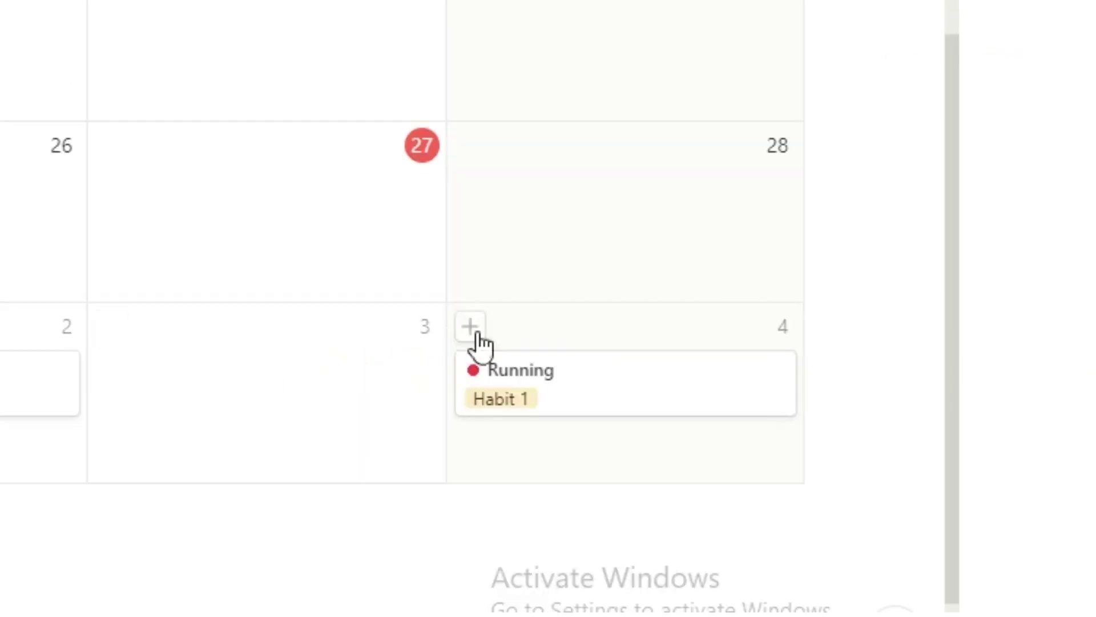
Delete the February 4 Running entry from the Calendar of Habits.
right_click(571, 411)
click(648, 229)
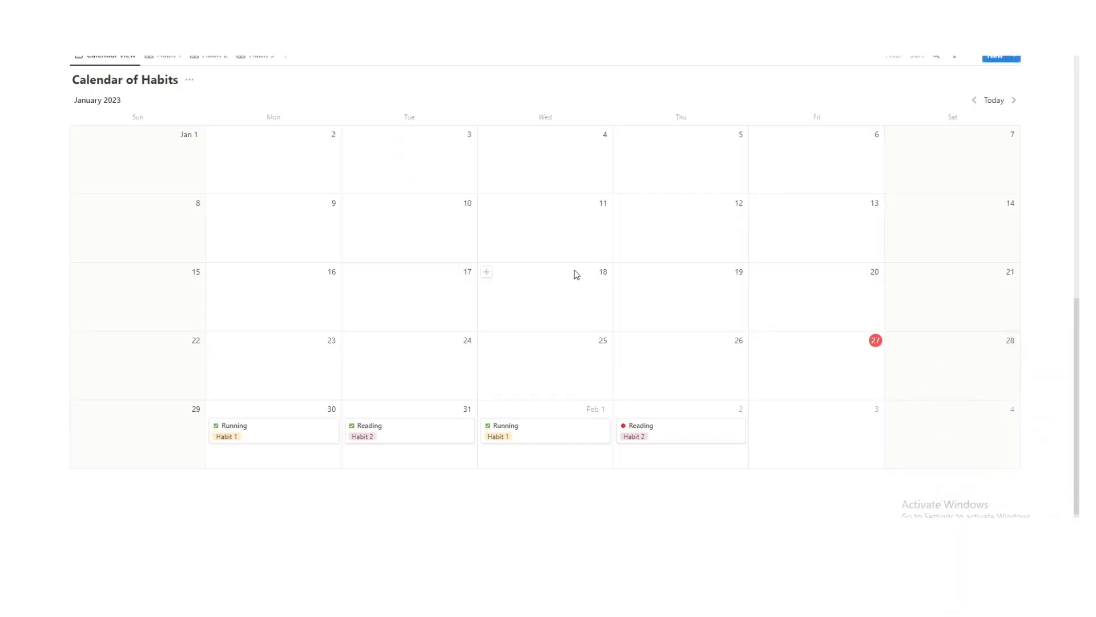
scroll(577, 274, up, 1)
Switch to the Habit 1 table view and open the Accountability Partner page.
click(166, 110)
scroll(758, 258, up, 4)
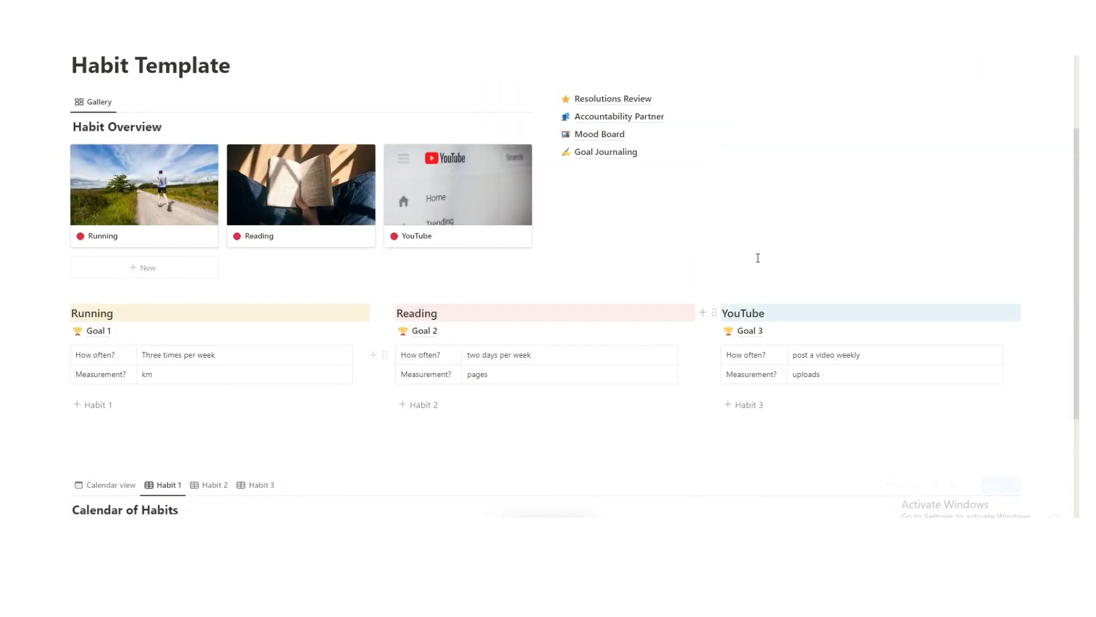
click(641, 117)
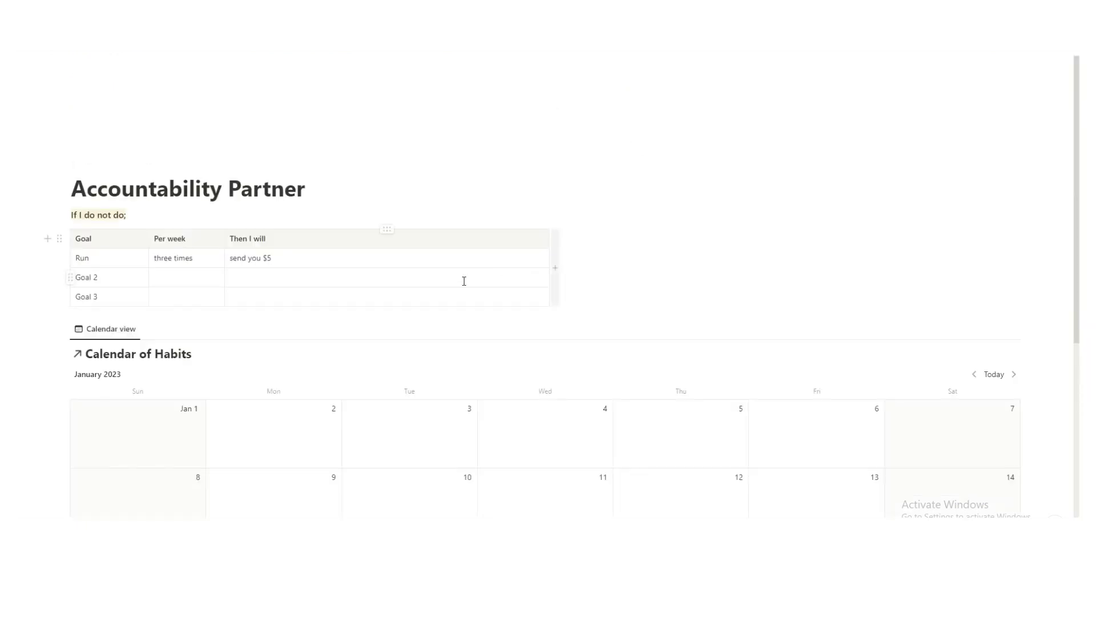
scroll(464, 281, down, 5)
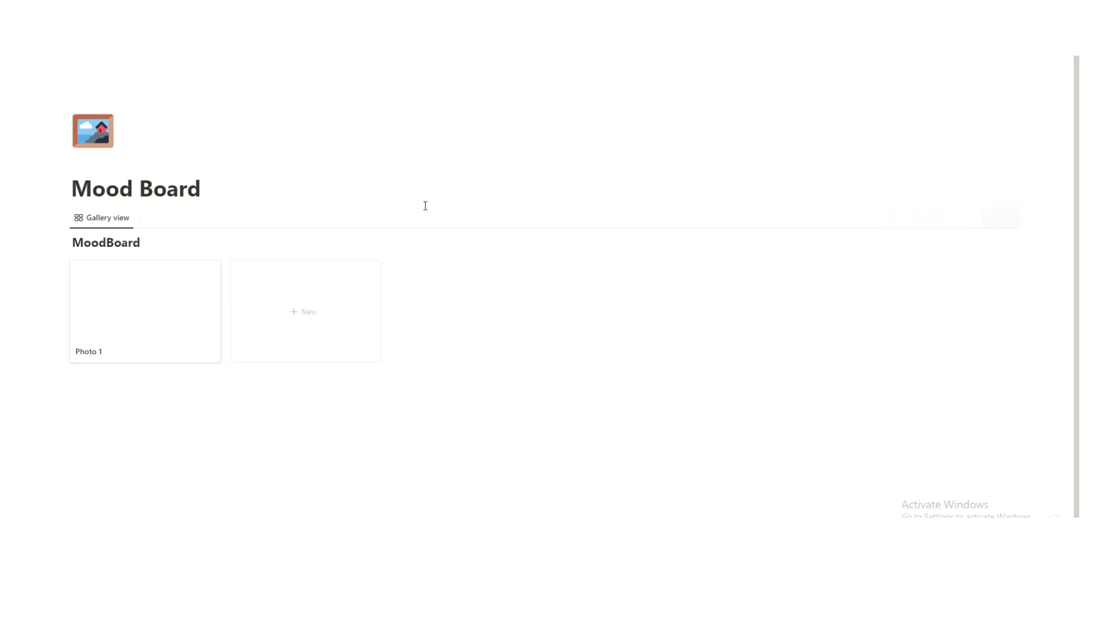
Add the running photo into the Photo 1 mood-board page.
click(173, 330)
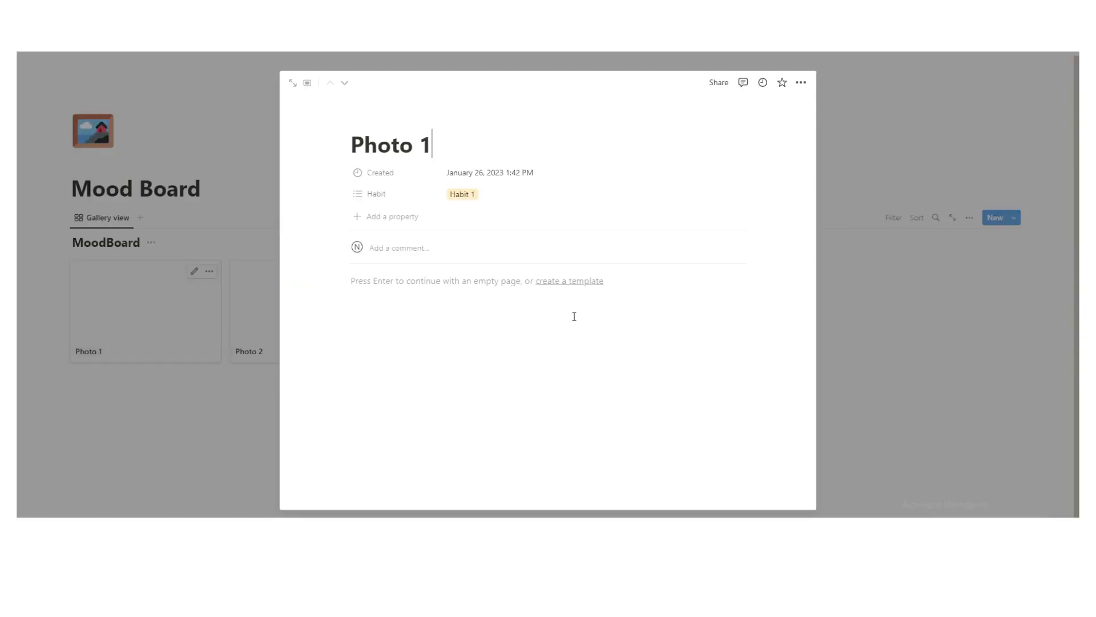
drag(936, 189, 563, 299)
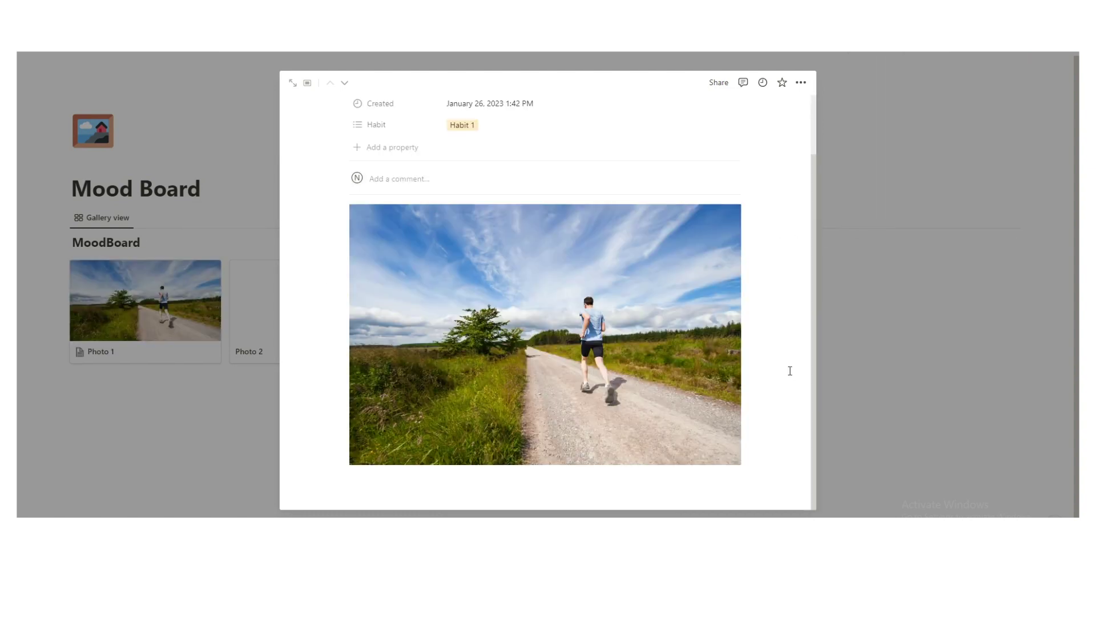
scroll(730, 409, up, 2)
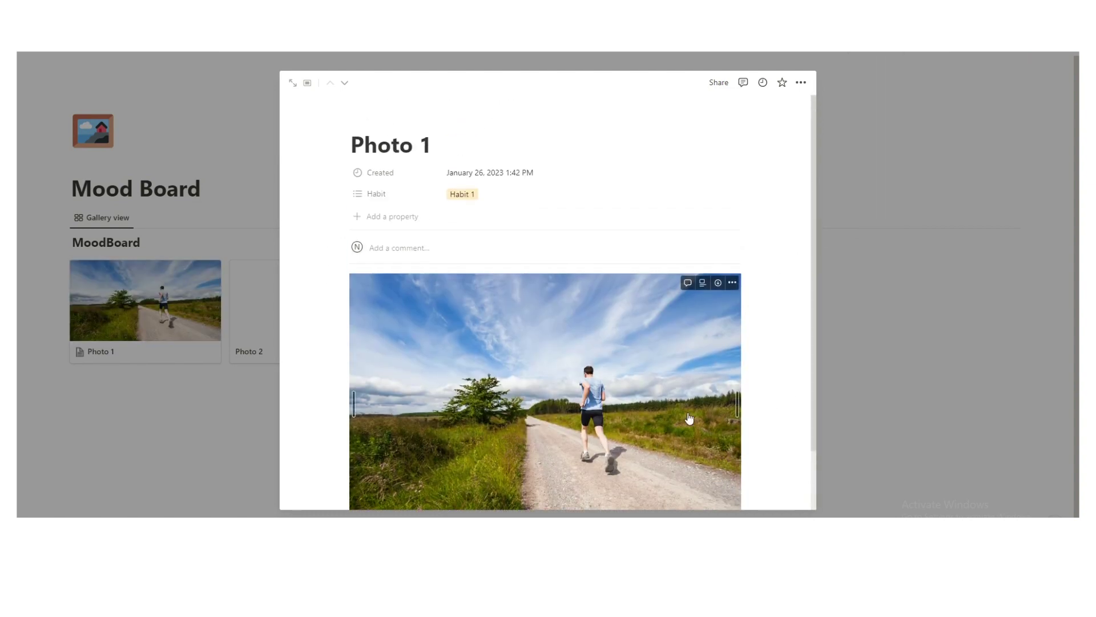
click(205, 393)
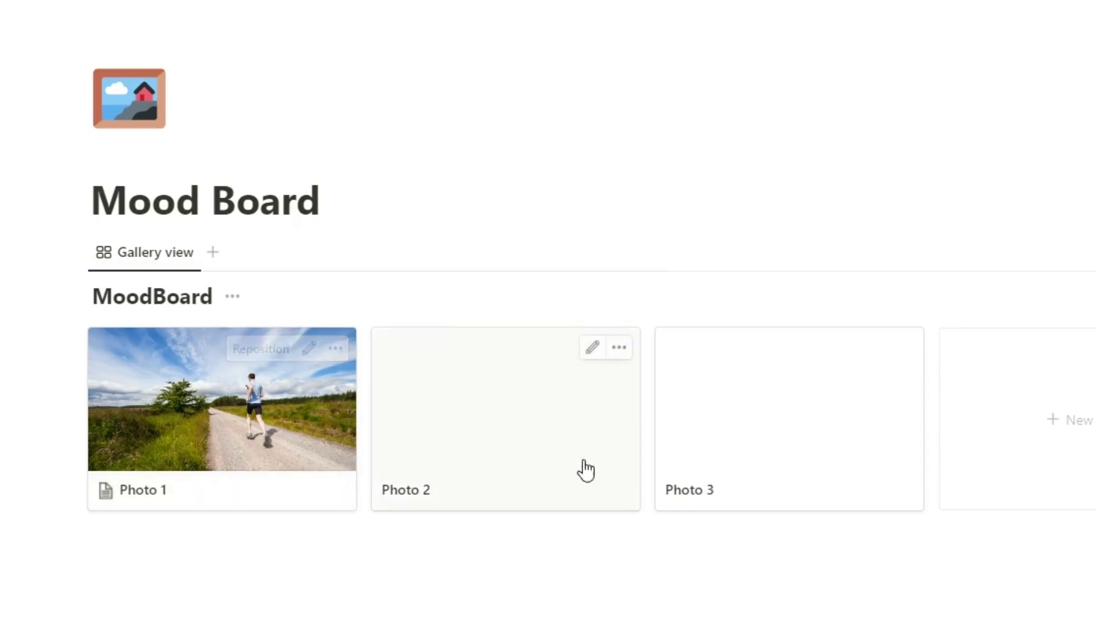
Briefly tag Photo 1 with Habit 2, then remove it so only Habit 1 remains.
click(147, 448)
click(404, 308)
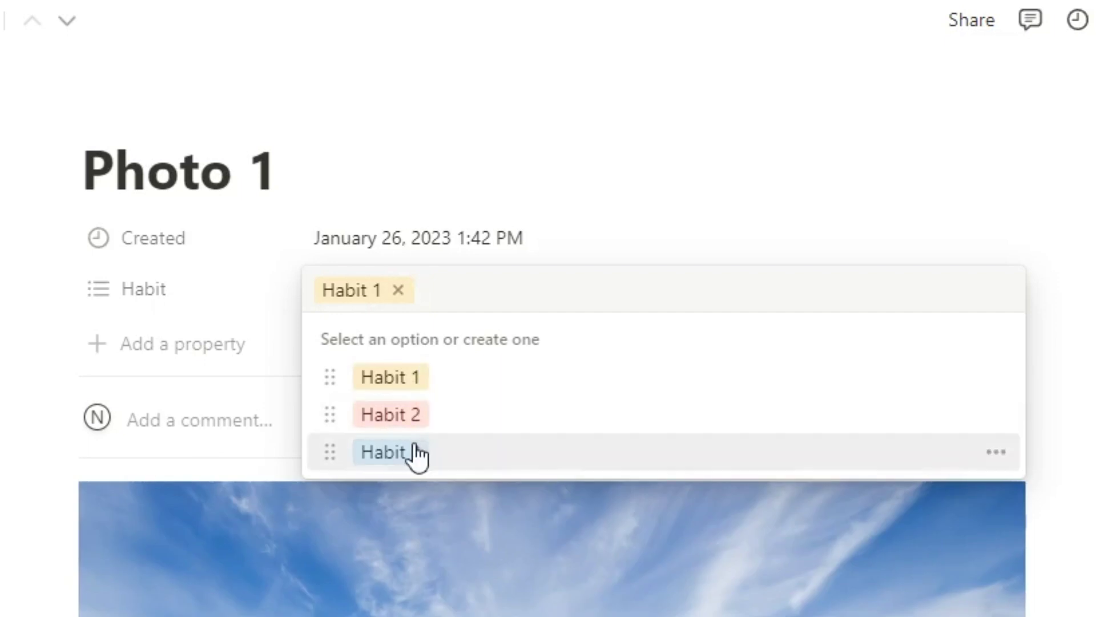
click(414, 426)
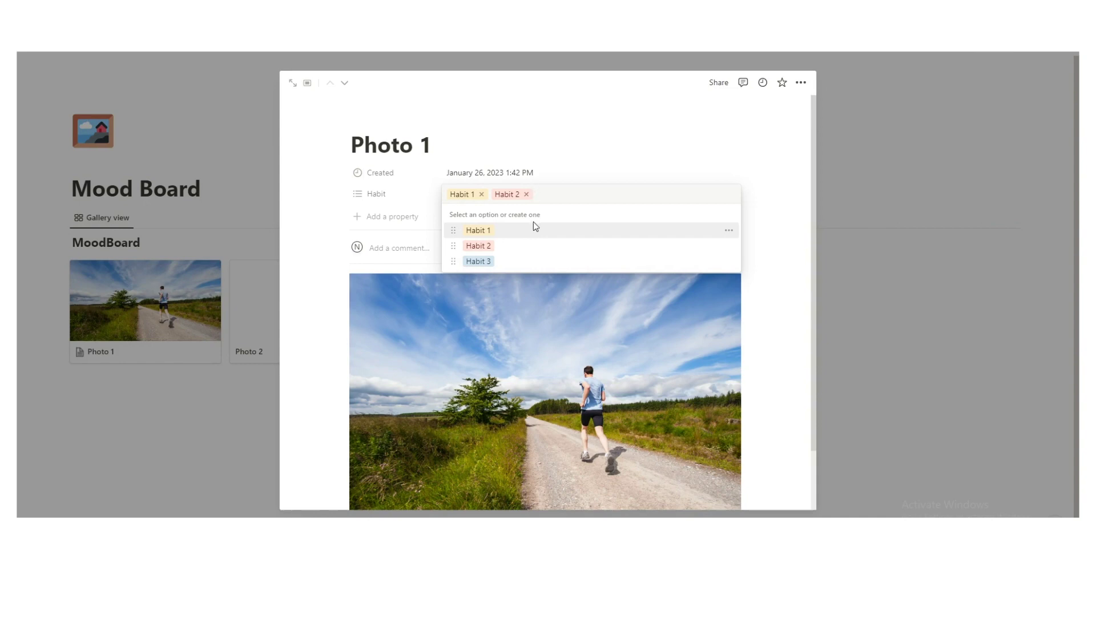
click(527, 197)
click(420, 210)
click(869, 260)
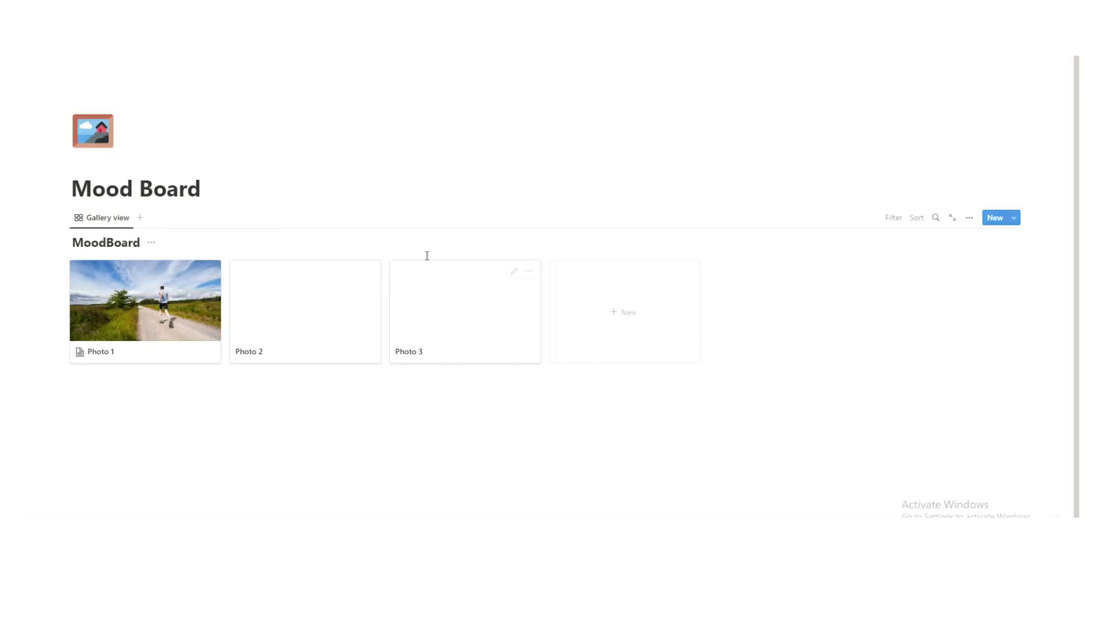
Open Goal 1 and add lines 'running notes', 'videos to embed', 'progress pictures of myself' under the title.
click(178, 53)
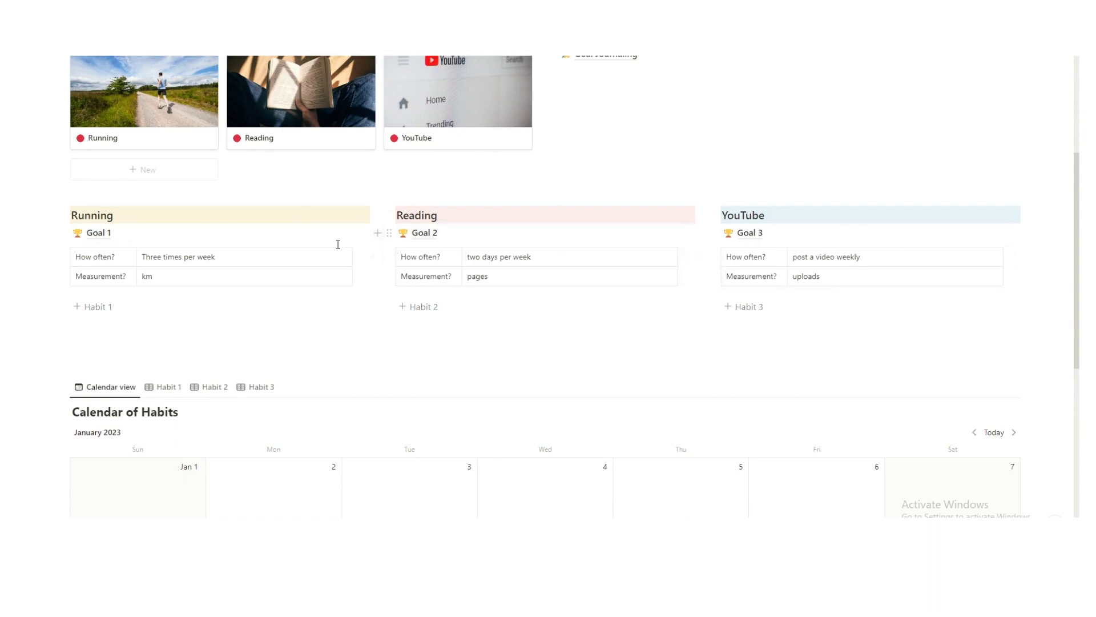
click(108, 234)
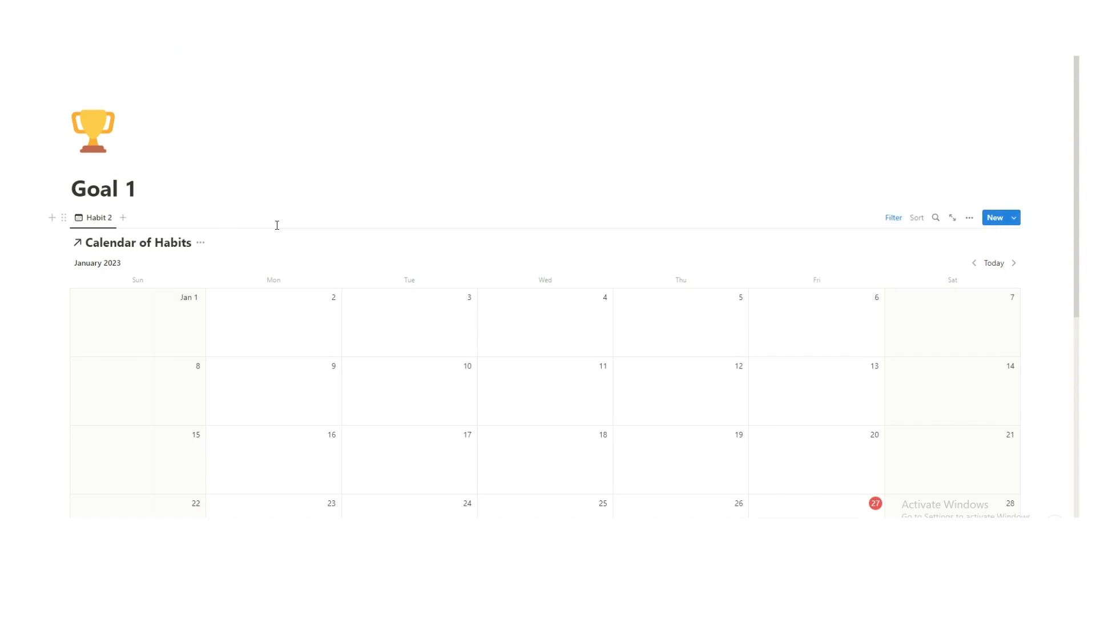
click(259, 184)
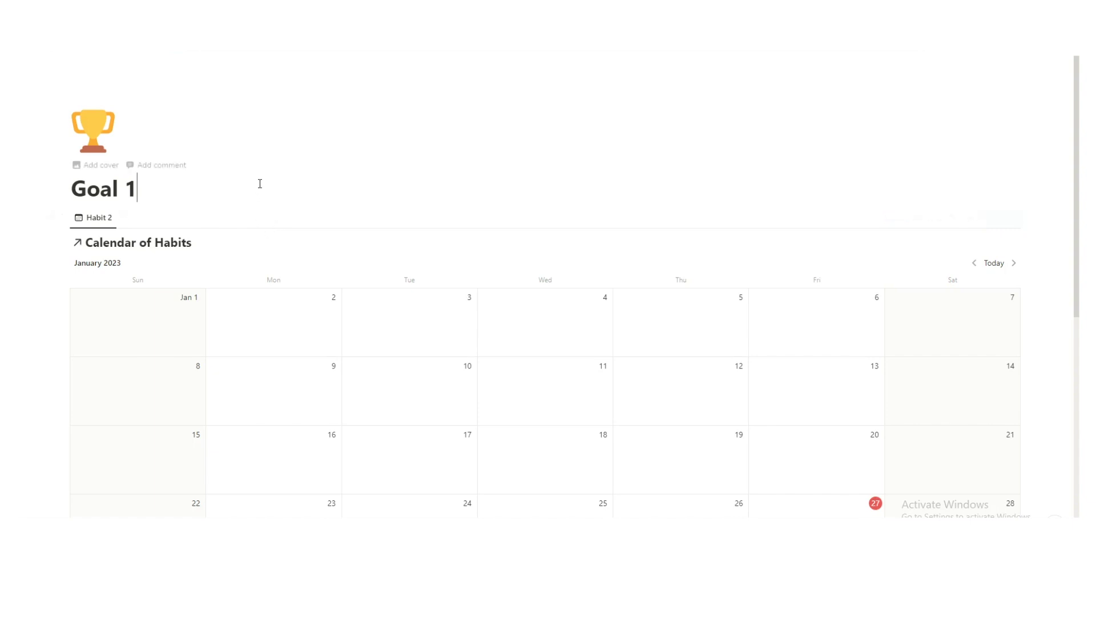
key(Return)
text(running notes)
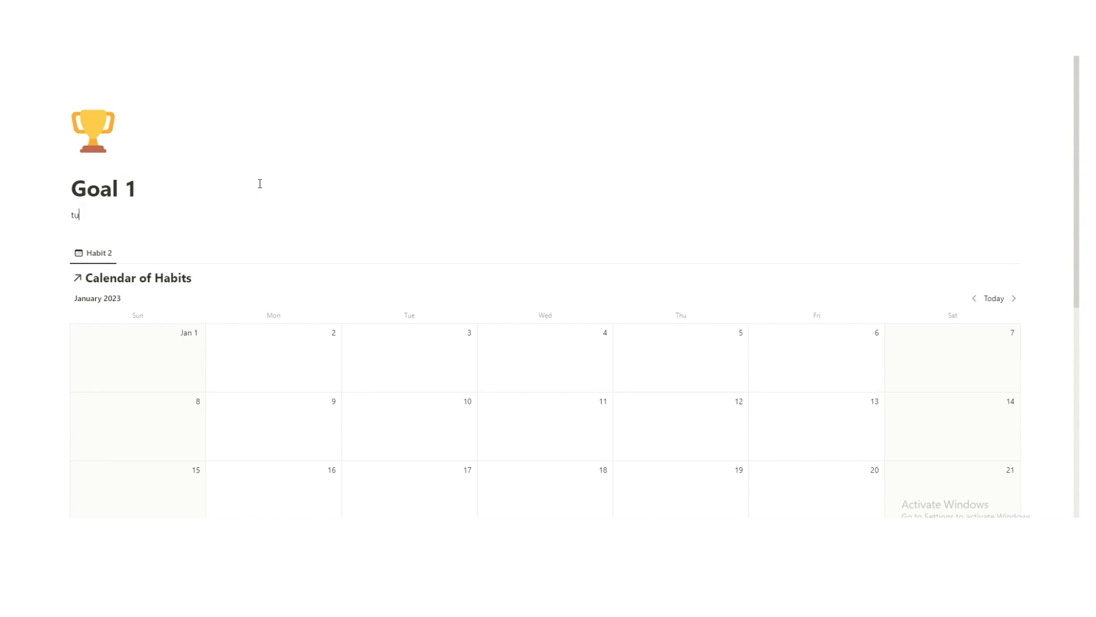
key(Return)
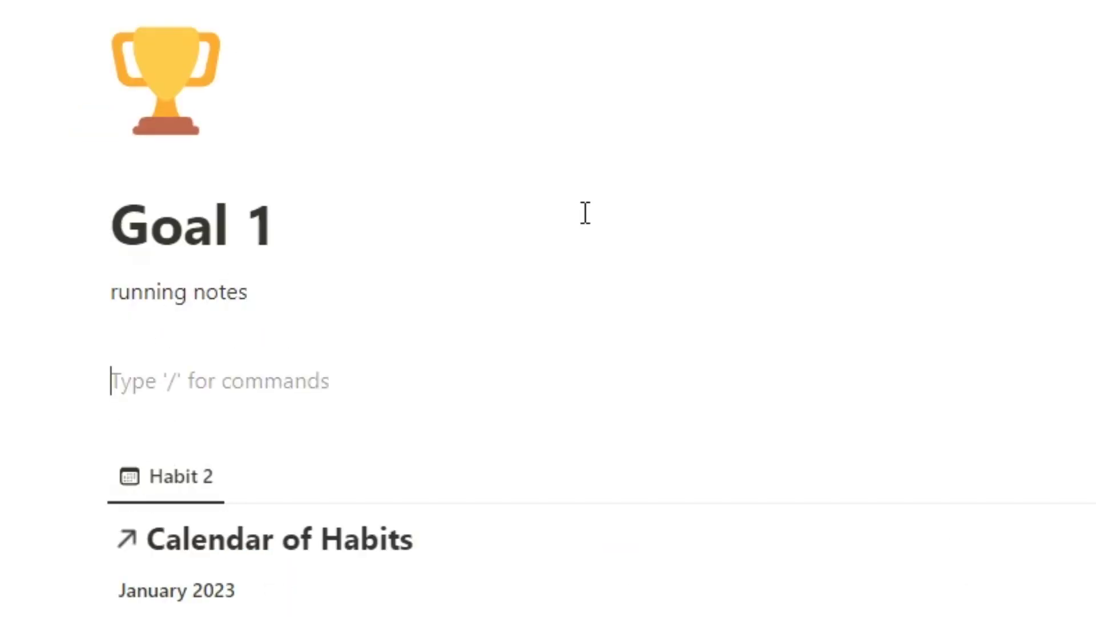
text(vb)
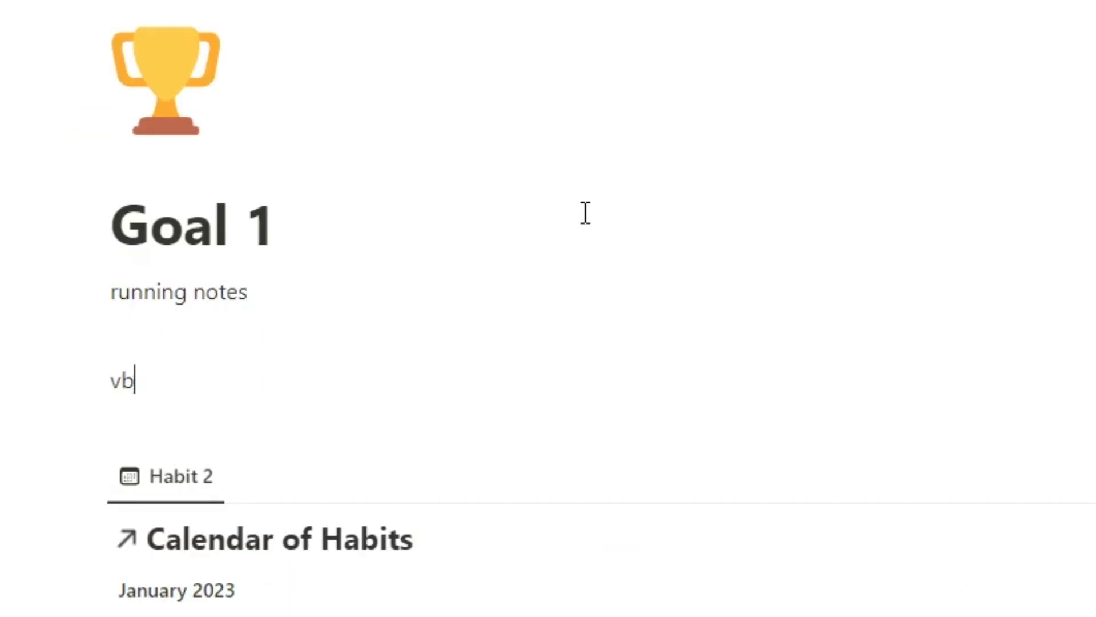
key(BackSpace)
text(ideos to embed)
key(Return)
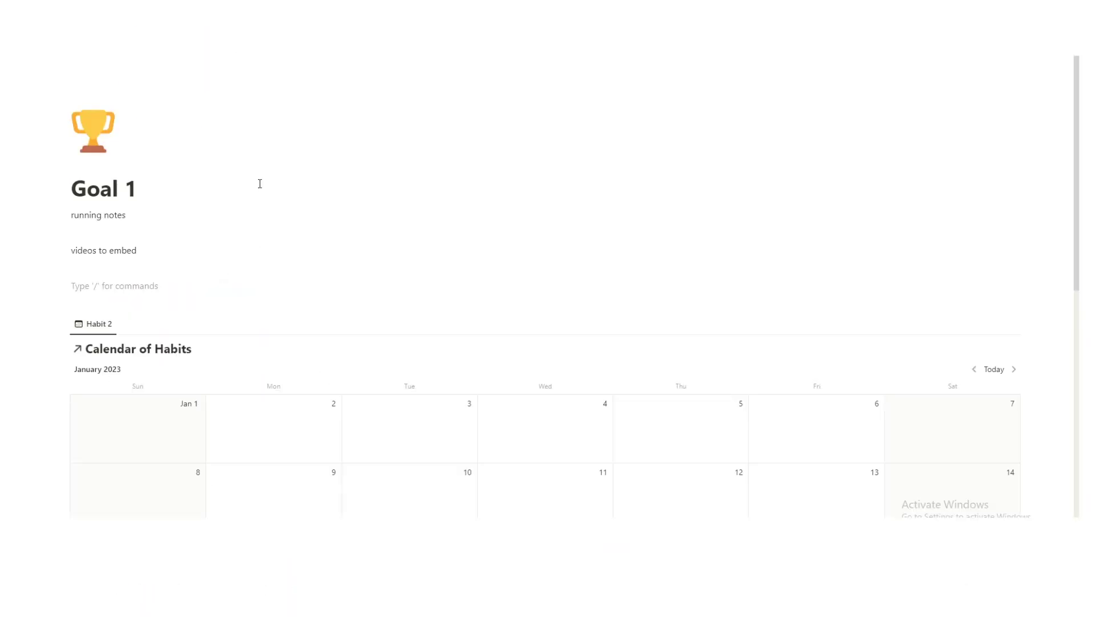
text(progress pictures of myself)
scroll(292, 186, down, 4)
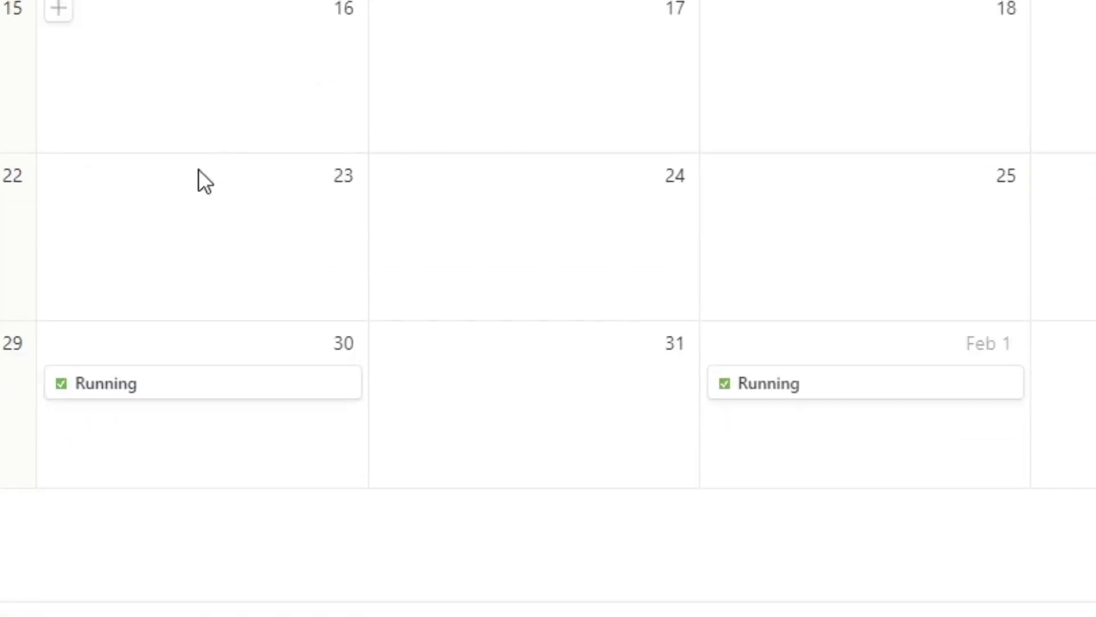
scroll(556, 160, down, 2)
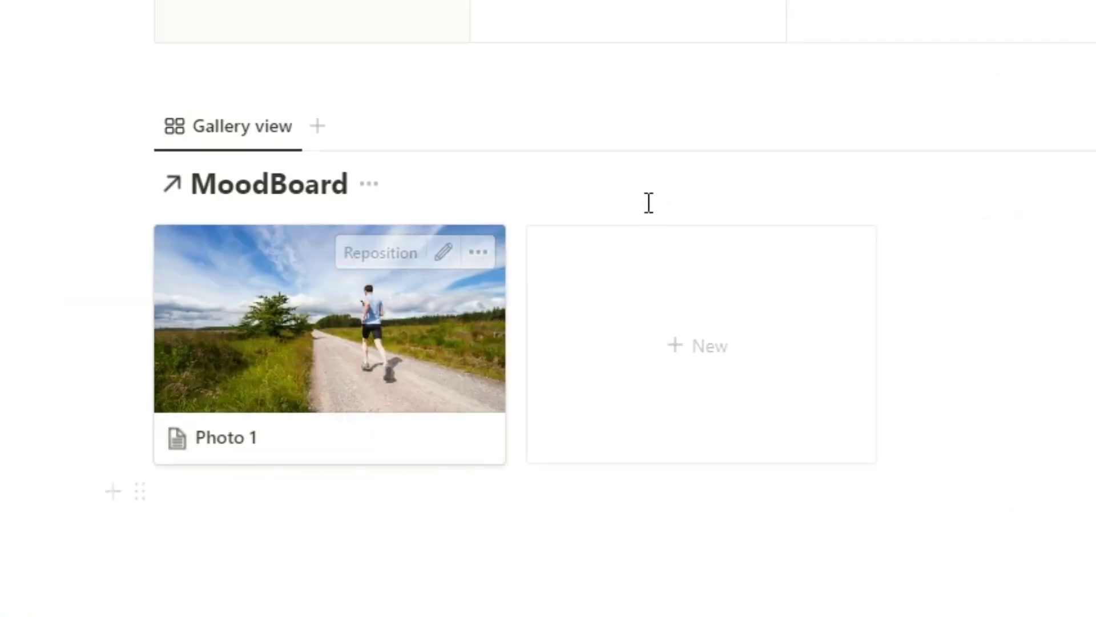
scroll(365, 400, up, 5)
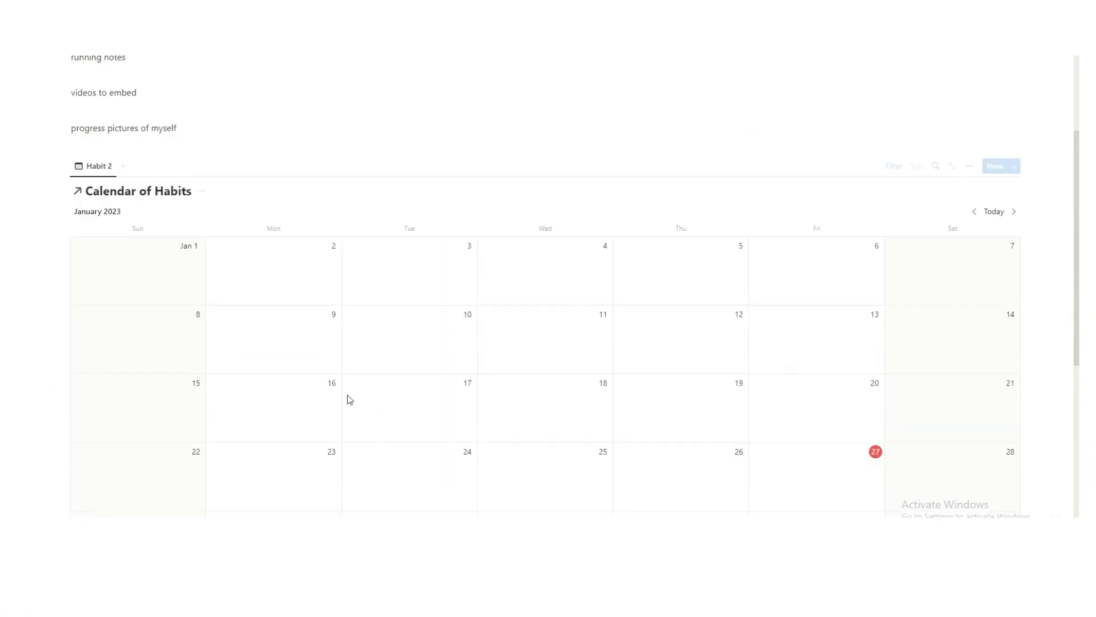
scroll(350, 399, down, 6)
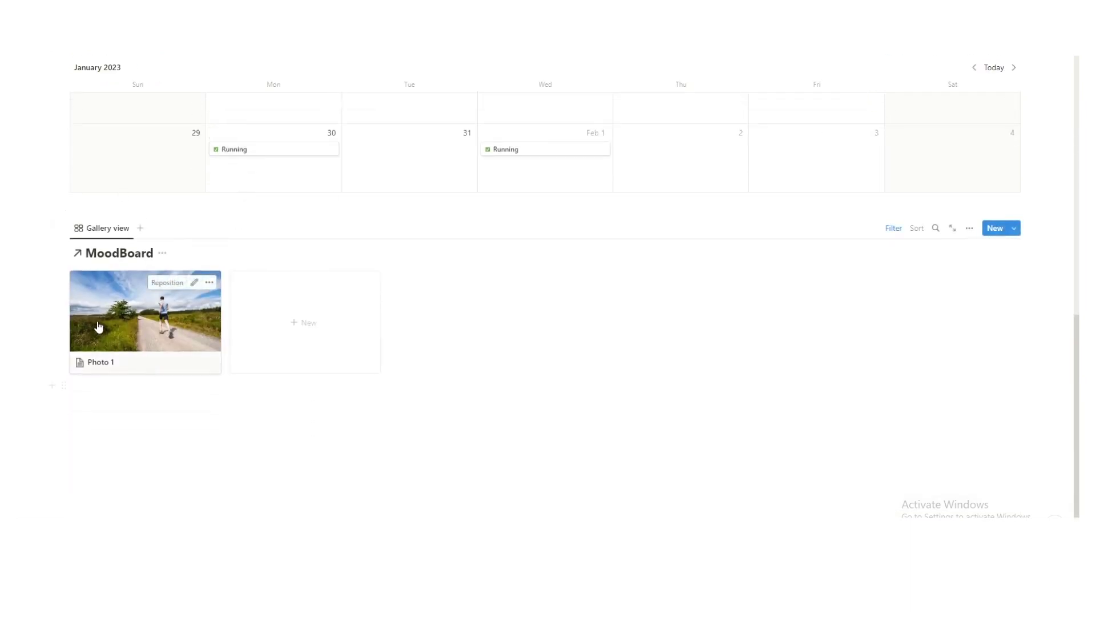
scroll(300, 377, up, 8)
scroll(98, 394, down, 4)
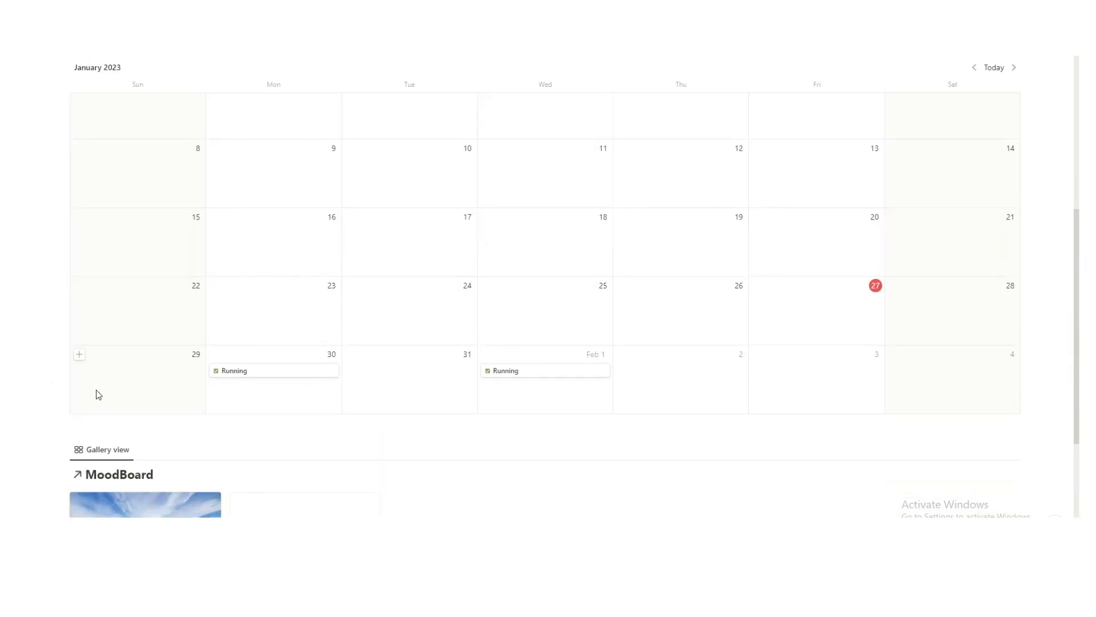
scroll(382, 270, up, 5)
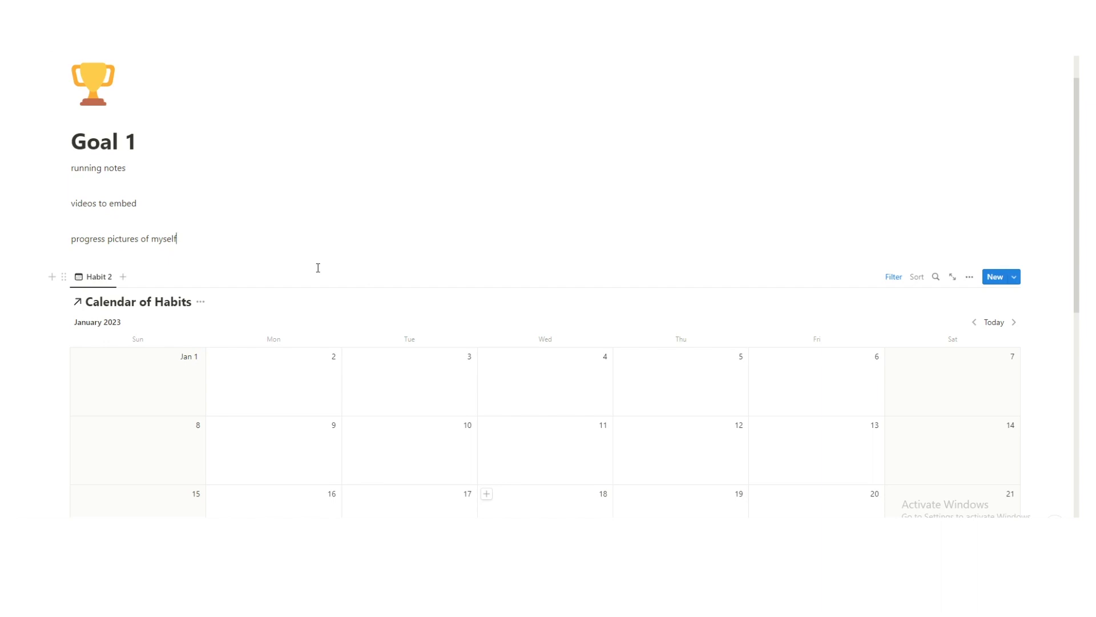
scroll(318, 267, down, 7)
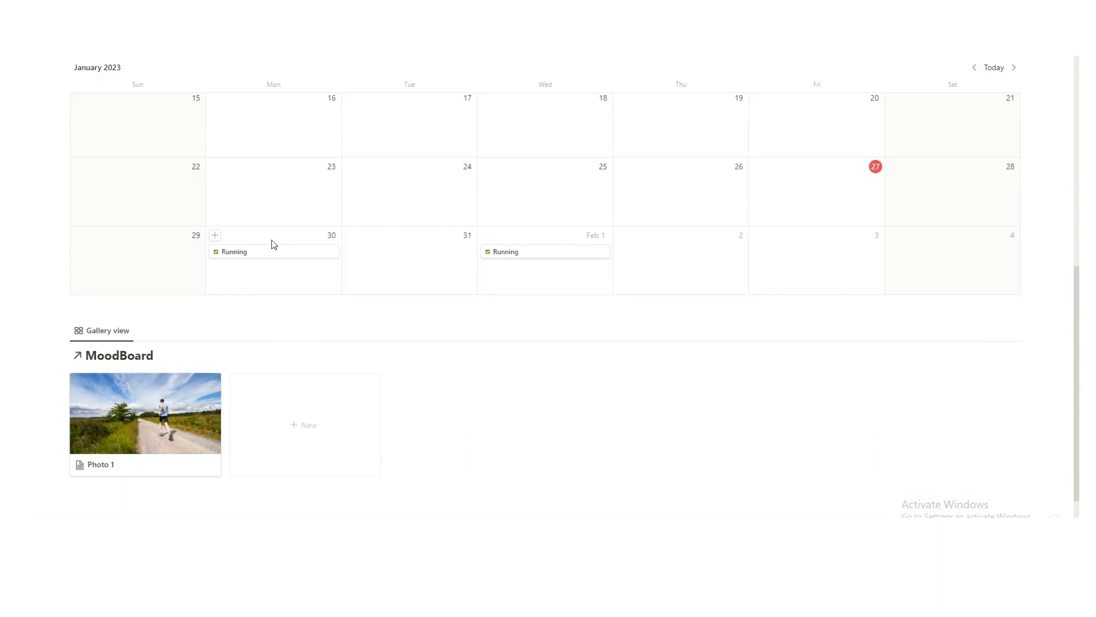
click(268, 249)
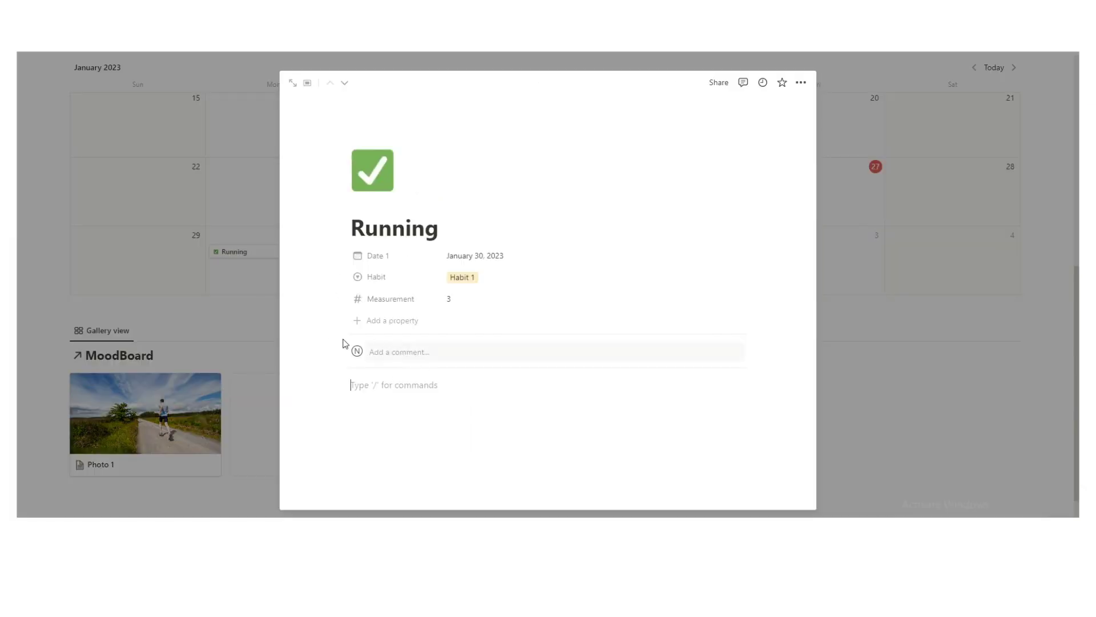
Close the January 30 Running entry and scroll back up the Habit Template page.
click(255, 249)
scroll(330, 265, up, 4)
scroll(428, 272, up, 3)
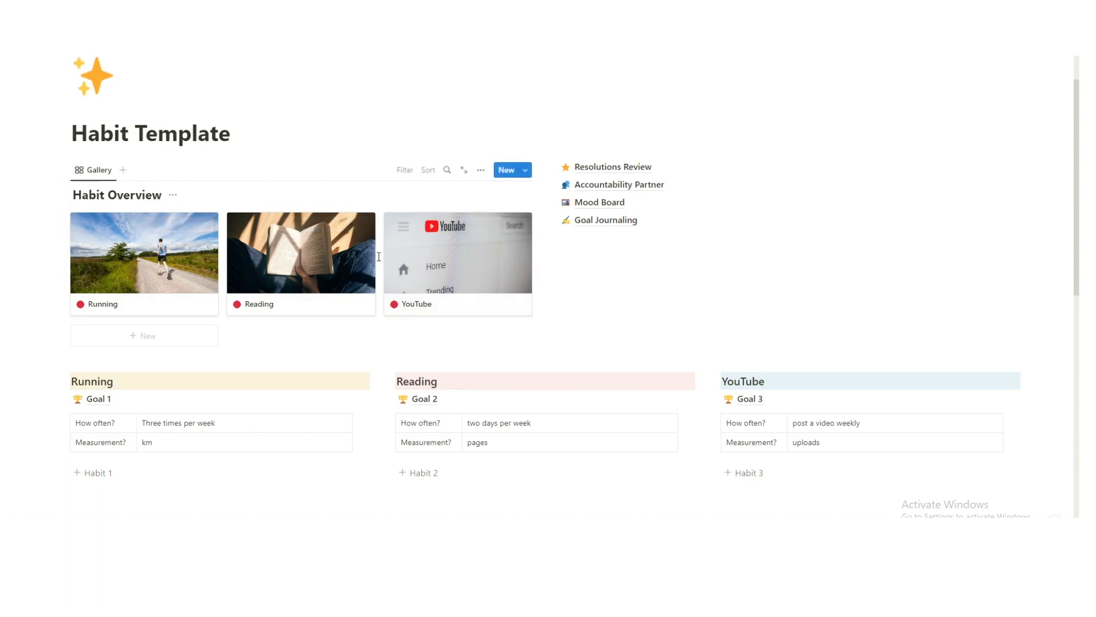
Move to the Calendar of Habits and advance it to February 2023.
scroll(378, 257, down, 3)
scroll(699, 226, down, 3)
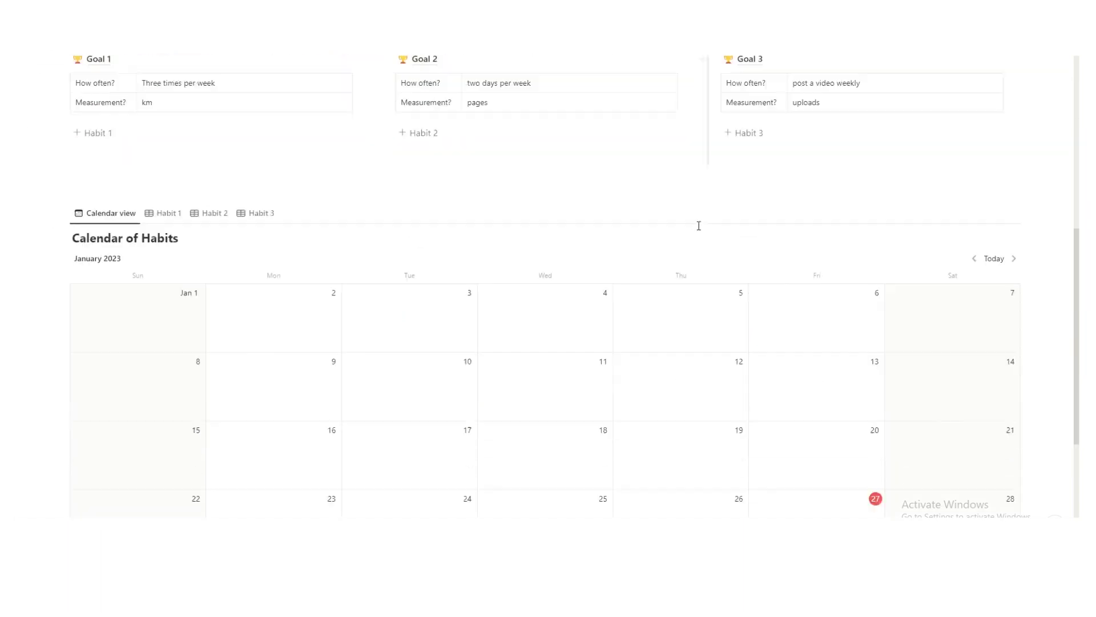
scroll(698, 225, down, 4)
scroll(306, 201, up, 3)
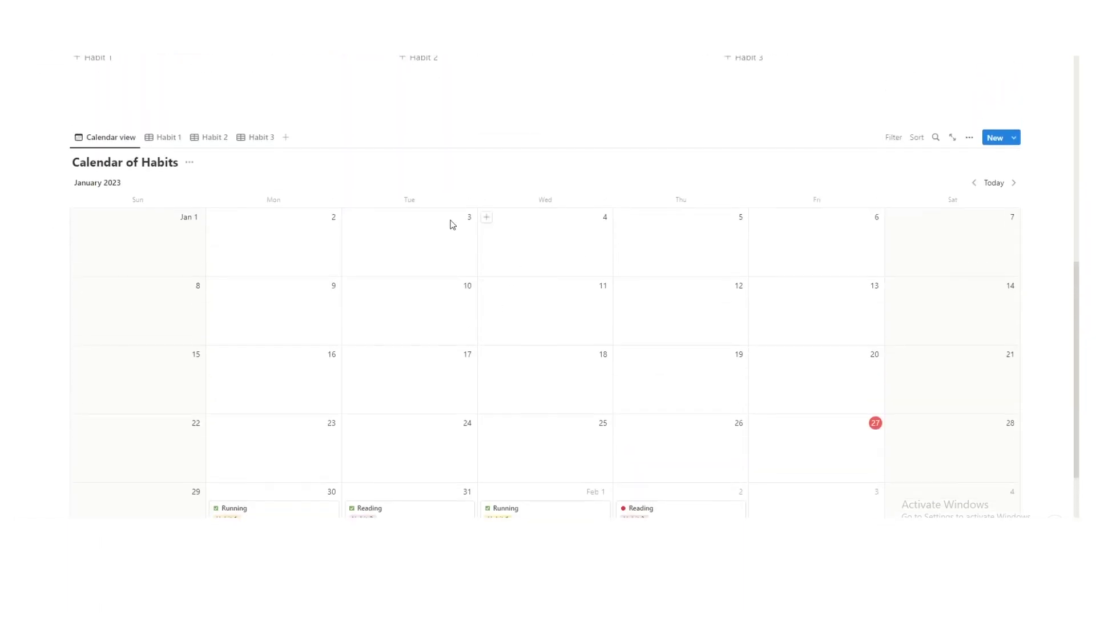
scroll(87, 135, up, 1)
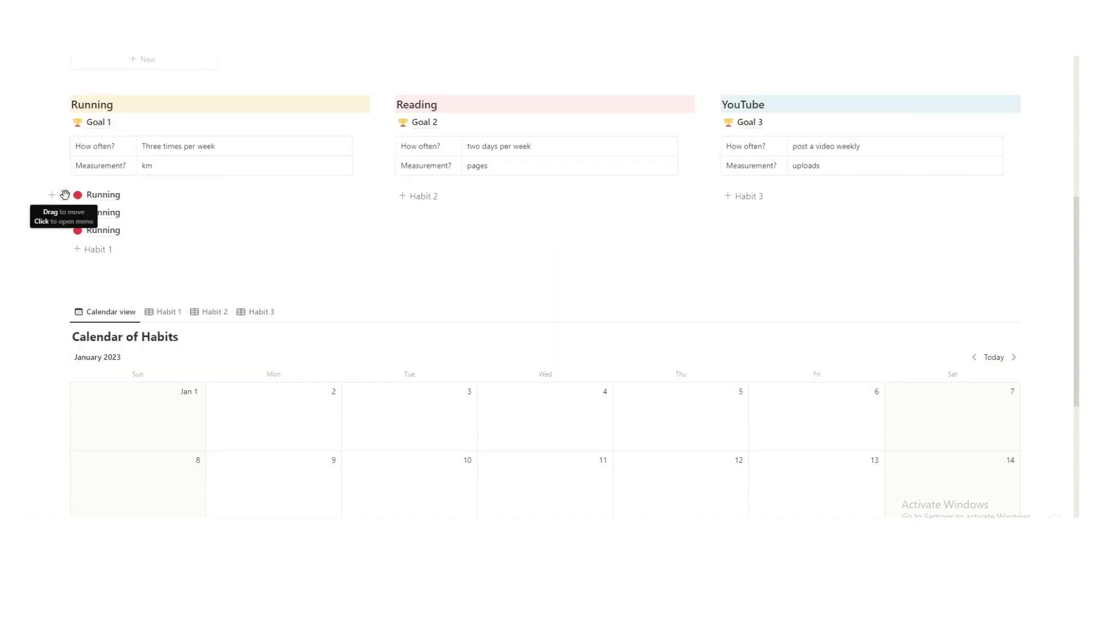
drag(64, 194, 771, 412)
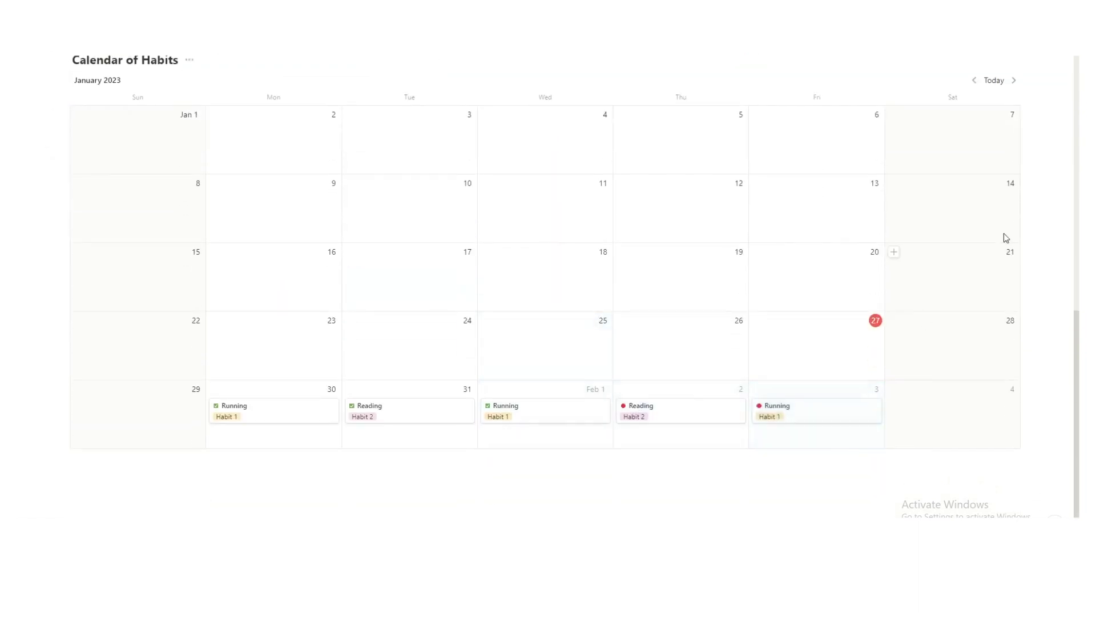
scroll(1006, 238, up, 2)
click(1016, 193)
Drag Running entries onto February 6 and 8, and move the February 3 one to February 10.
scroll(465, 286, up, 1)
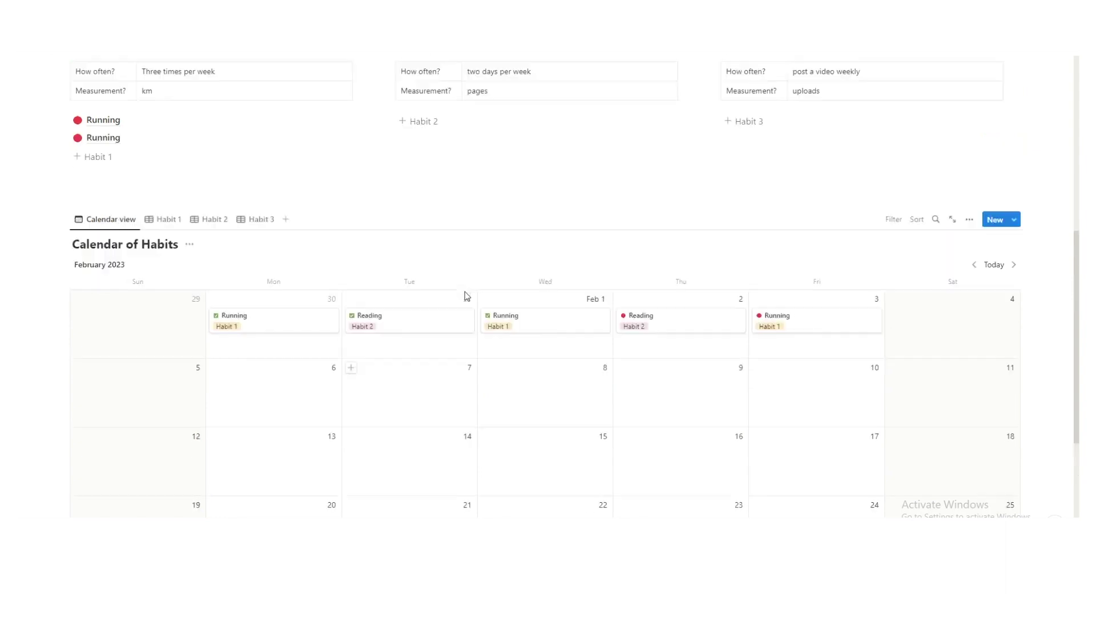
scroll(465, 286, up, 2)
scroll(390, 292, down, 3)
drag(112, 238, 273, 345)
scroll(286, 308, up, 2)
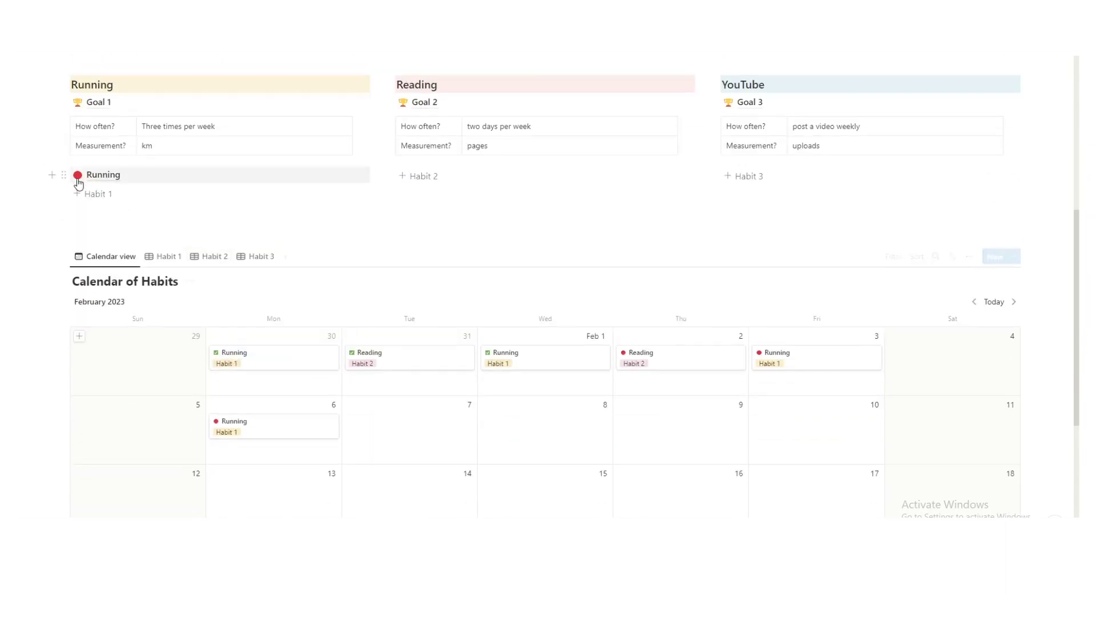
drag(79, 182, 514, 440)
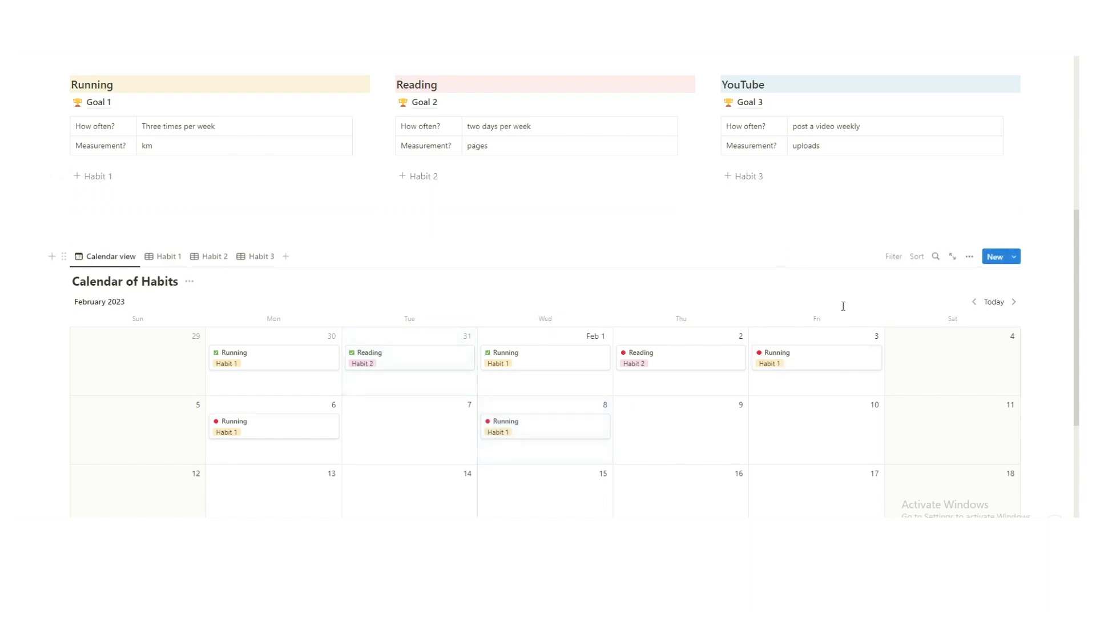
drag(837, 362, 854, 428)
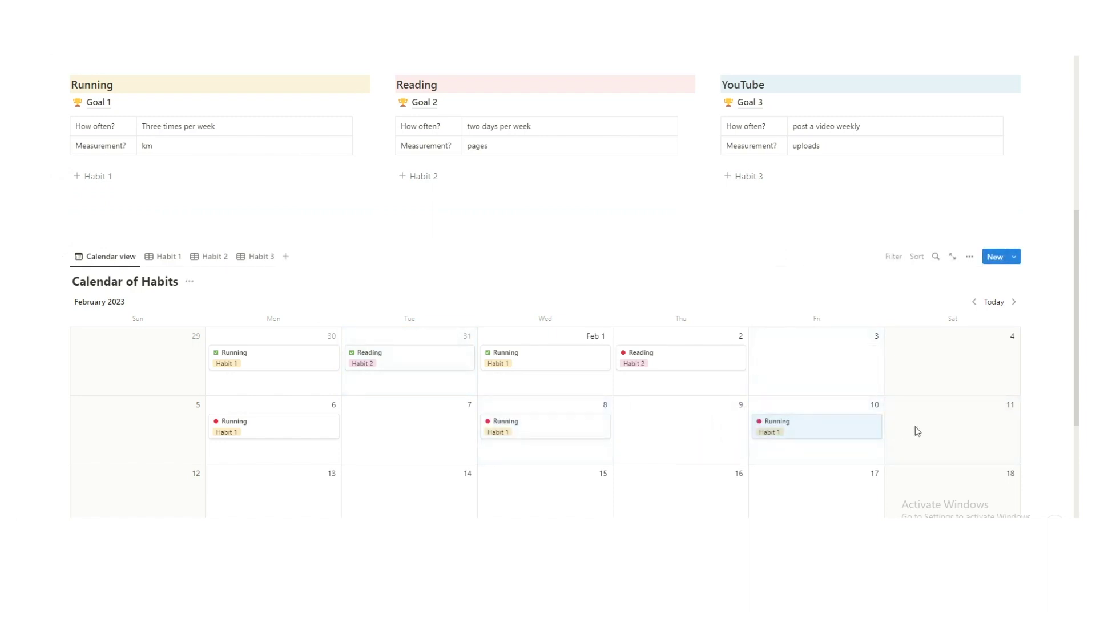
scroll(783, 342, down, 2)
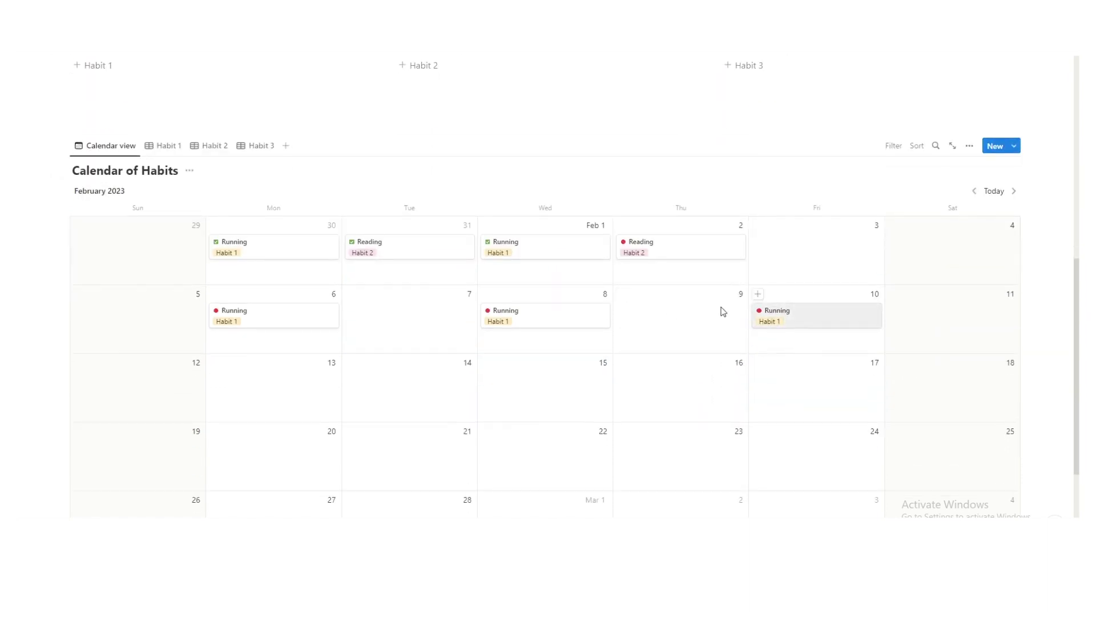
Give the February 6 Running entry a Measurement of 10, then view the Habit 1 table.
click(336, 321)
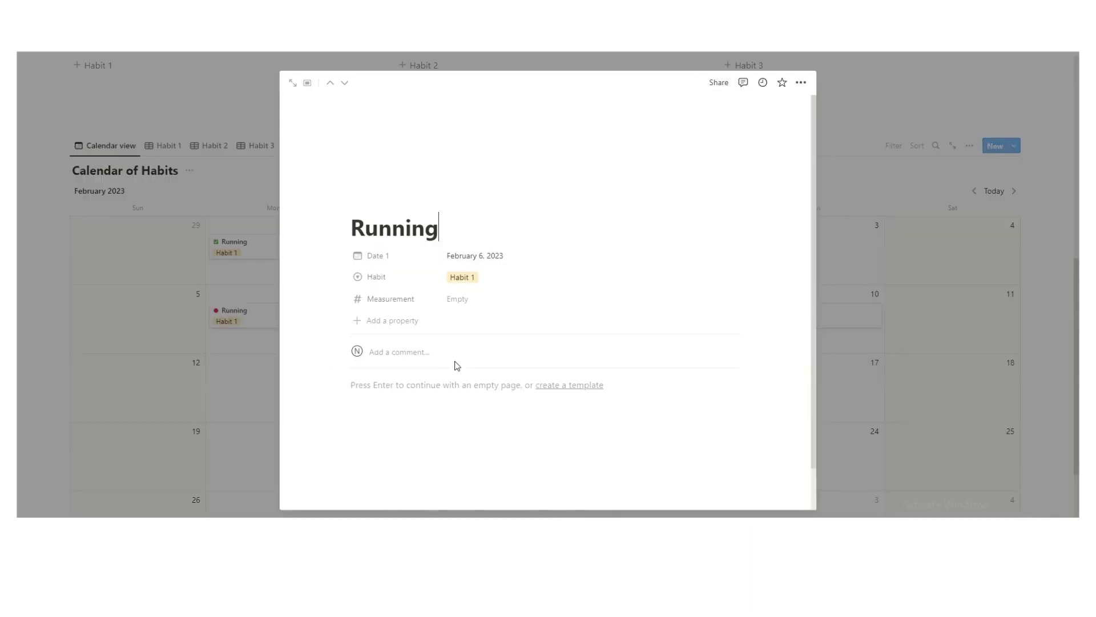
click(475, 297)
text(10)
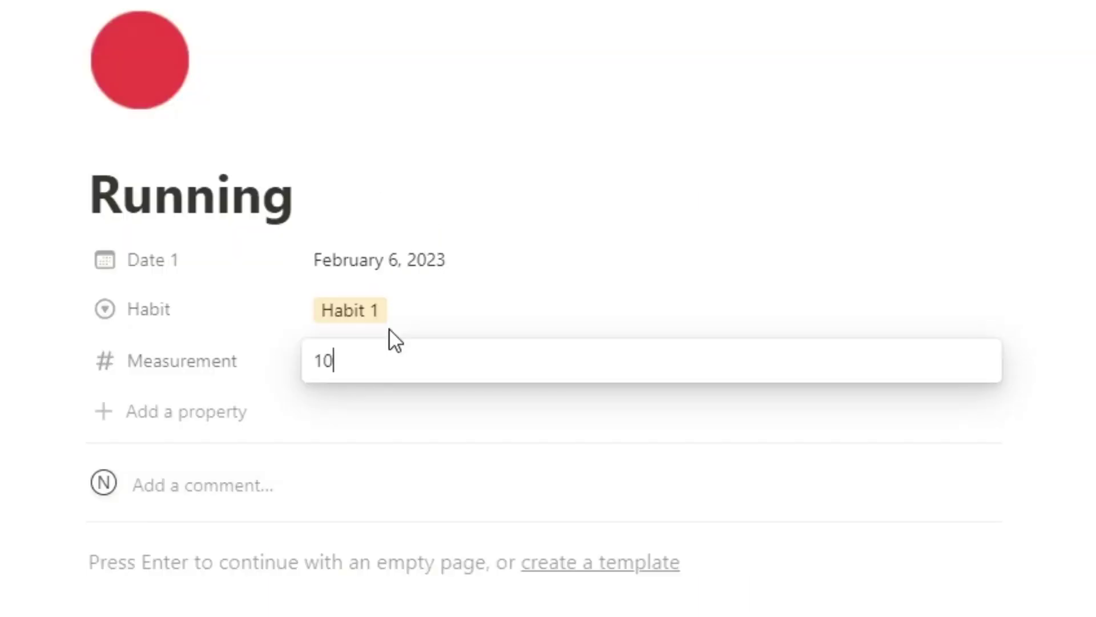
key(Escape)
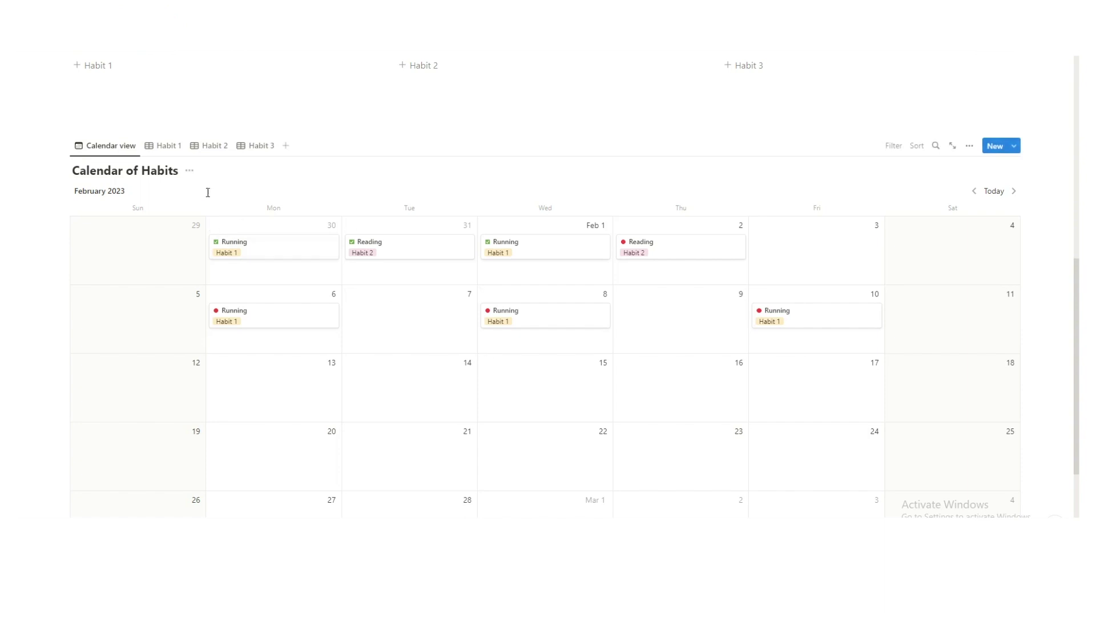
click(166, 145)
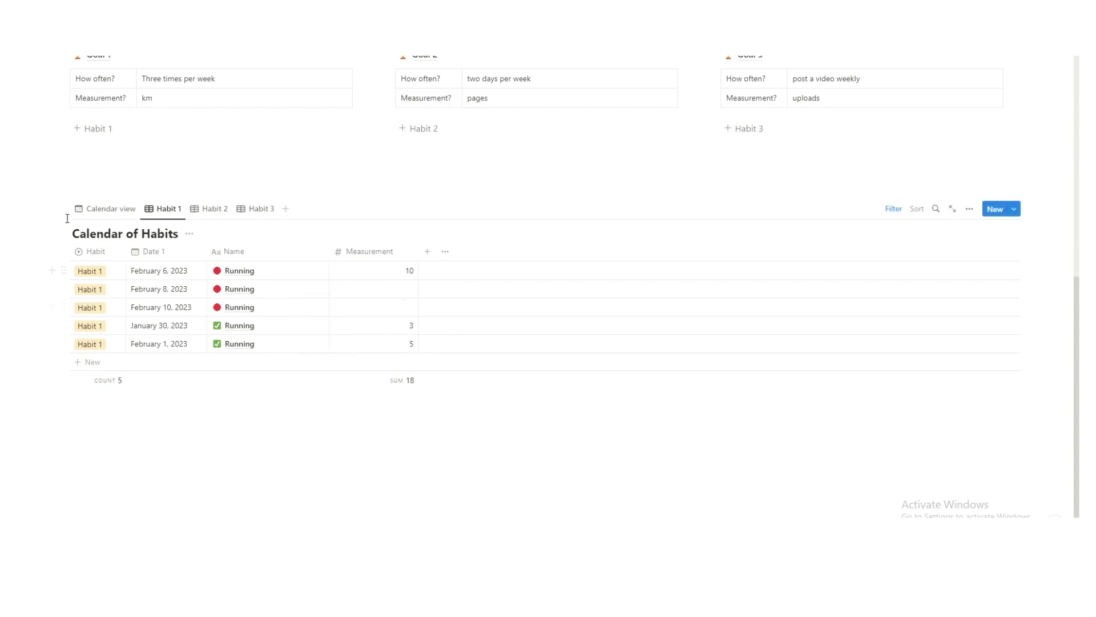
Return the habit database to Calendar view and scroll to the top of the page.
click(105, 208)
scroll(371, 257, down, 3)
scroll(347, 275, up, 10)
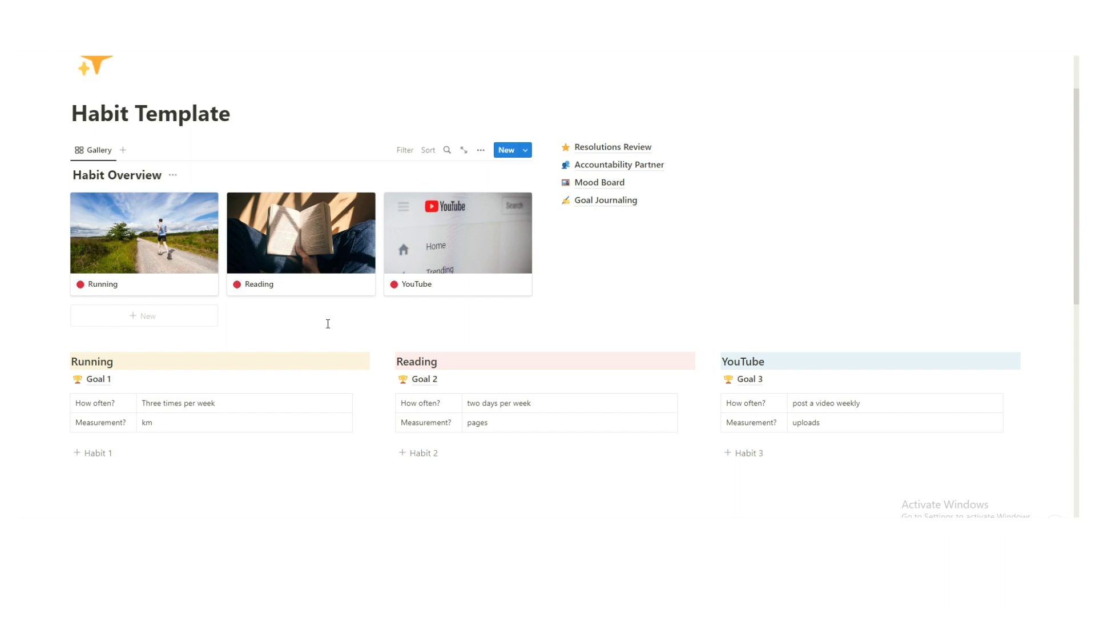
Scroll through the Habit Template page to reach the Goal Journaling link.
scroll(328, 324, down, 7)
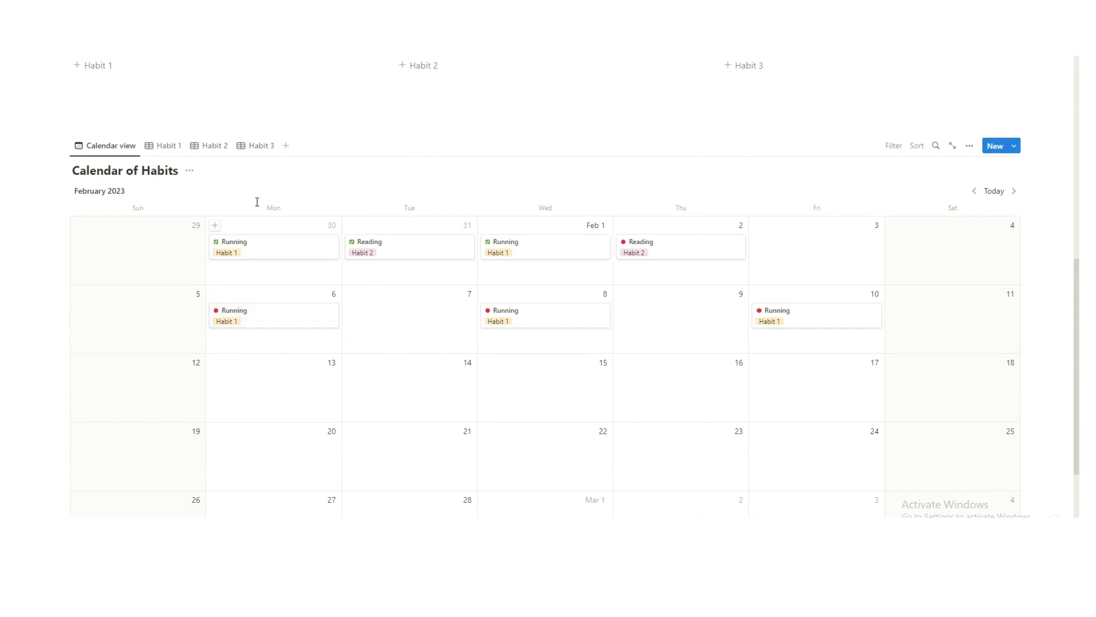
scroll(803, 325, up, 3)
scroll(477, 272, down, 1)
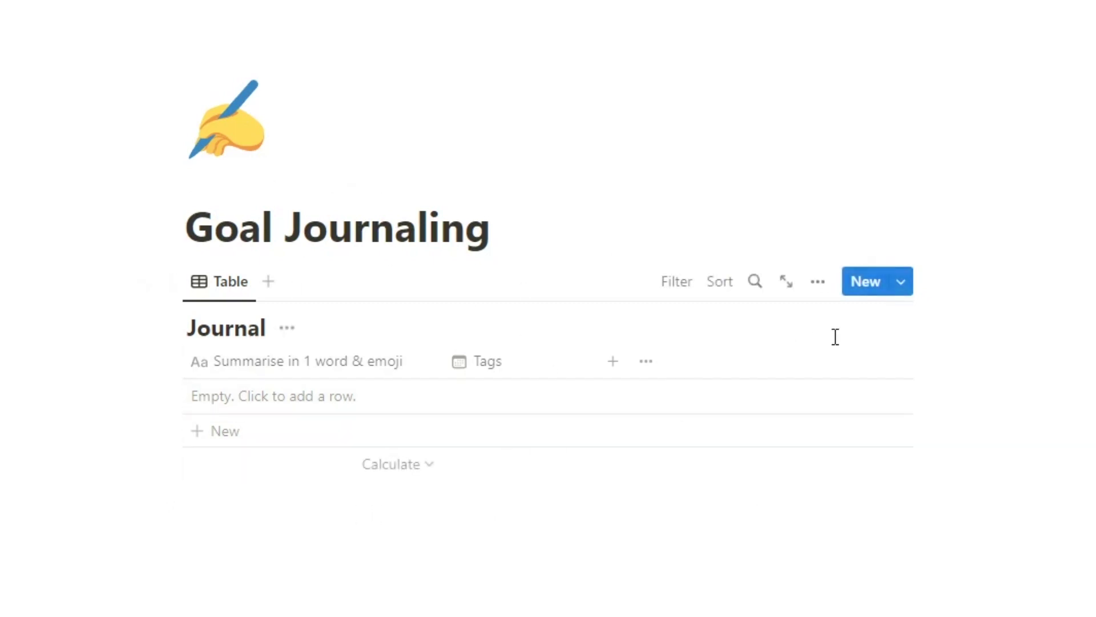
Add a new Journal entry using the Review template.
click(899, 282)
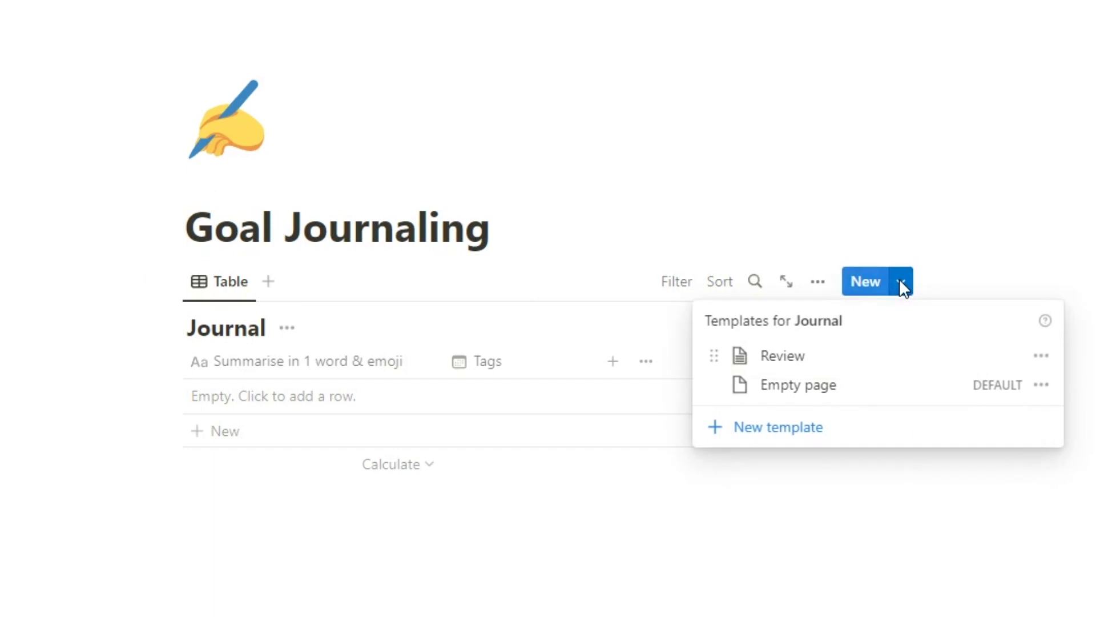
click(816, 362)
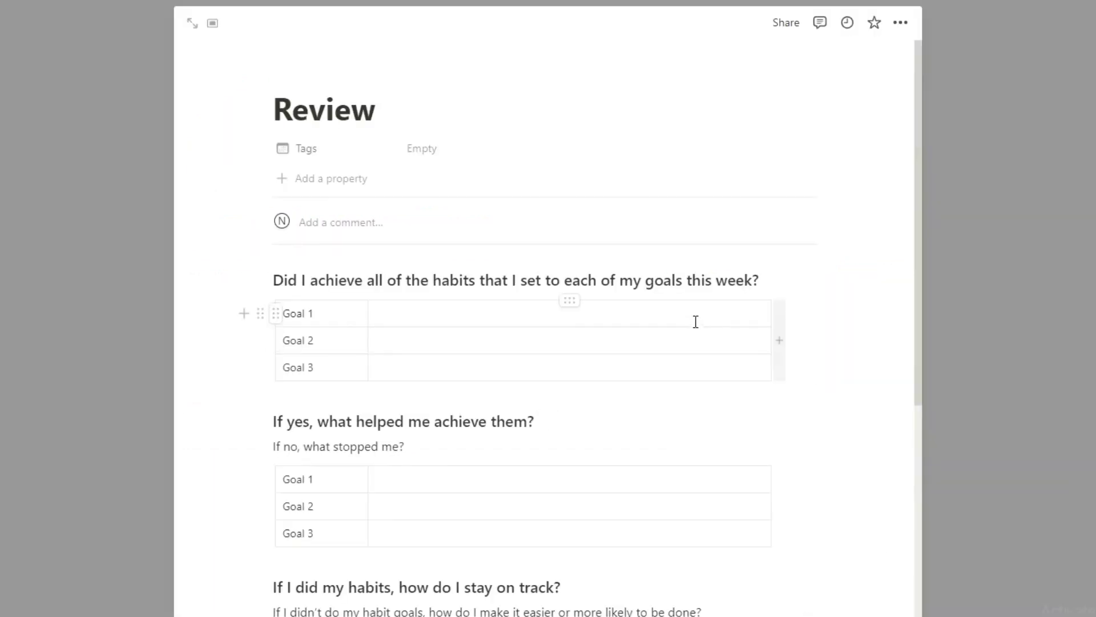
scroll(695, 320, down, 6)
scroll(697, 354, up, 3)
scroll(697, 353, down, 3)
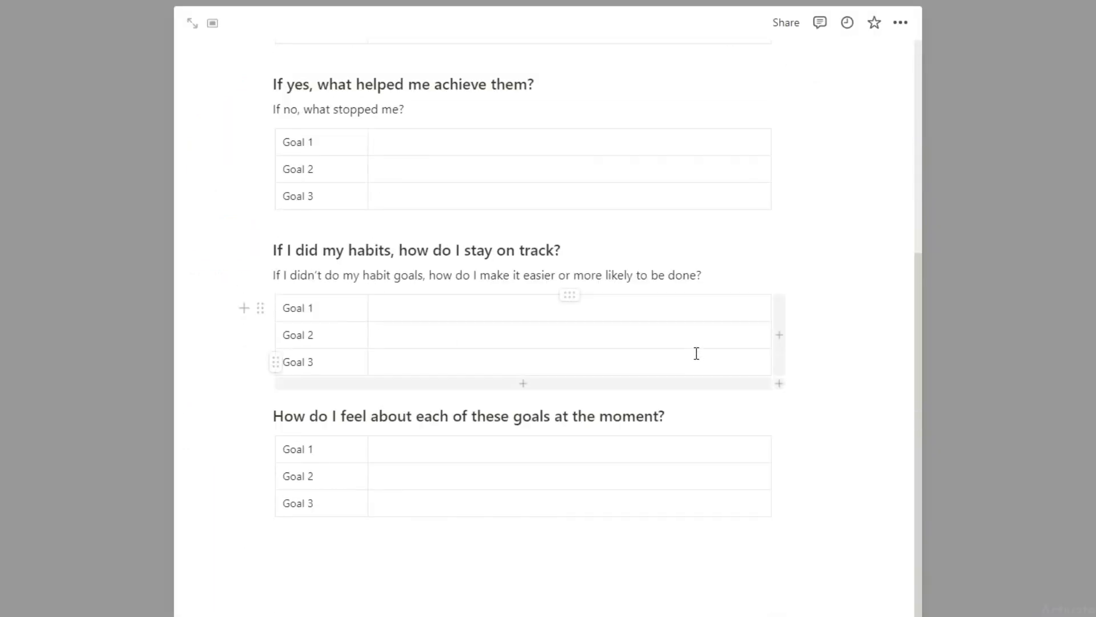
scroll(692, 352, up, 1)
scroll(688, 365, down, 1)
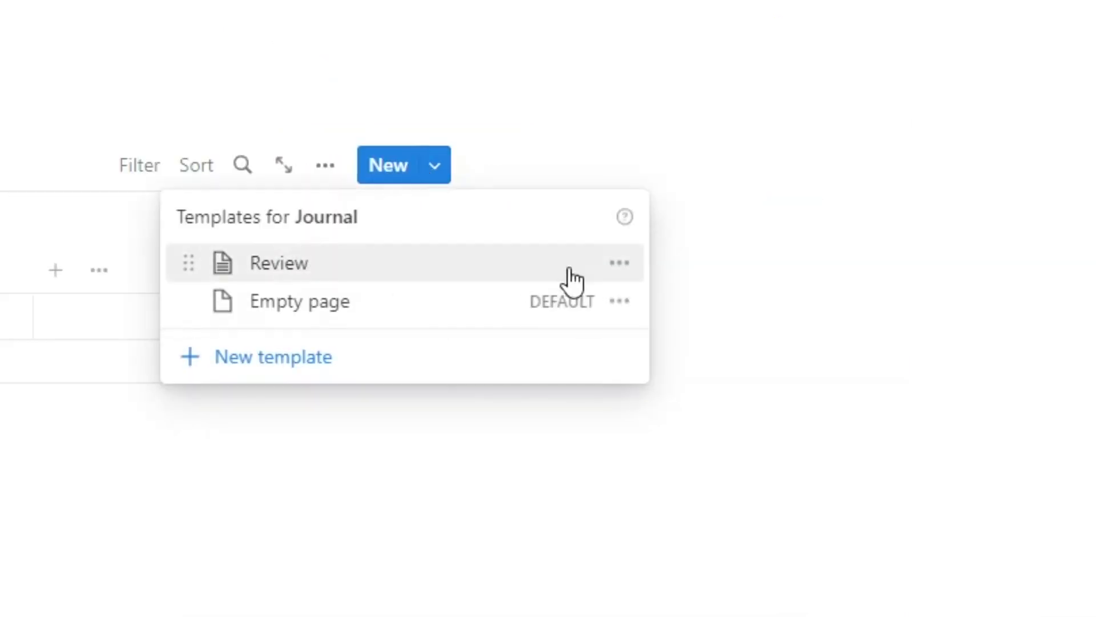
Open the new Review entry from the Journal table.
click(618, 264)
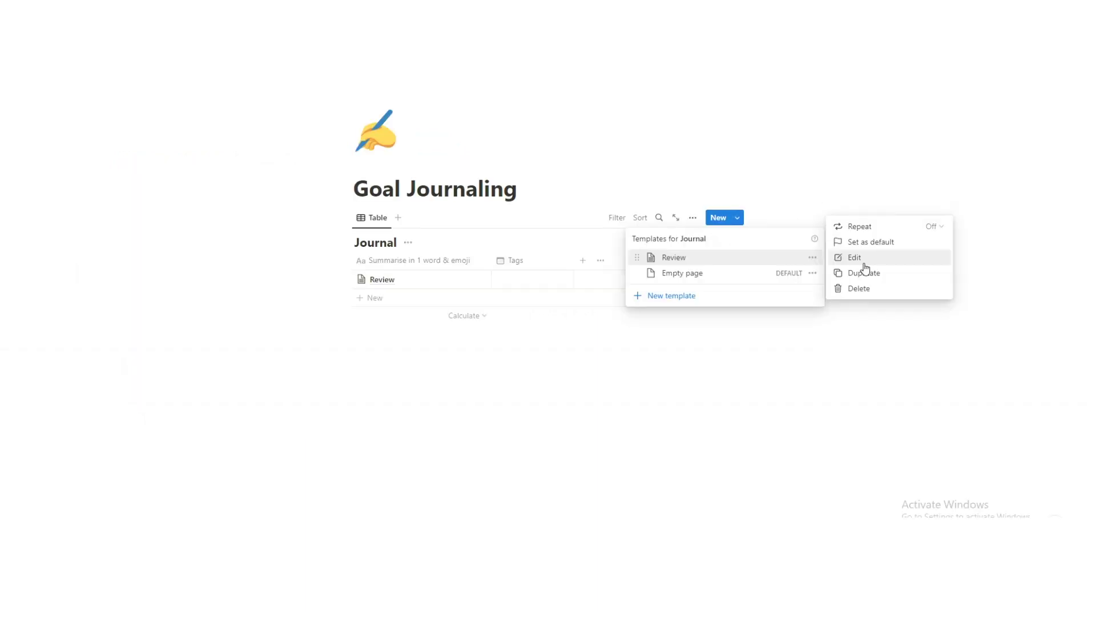
click(441, 306)
click(423, 284)
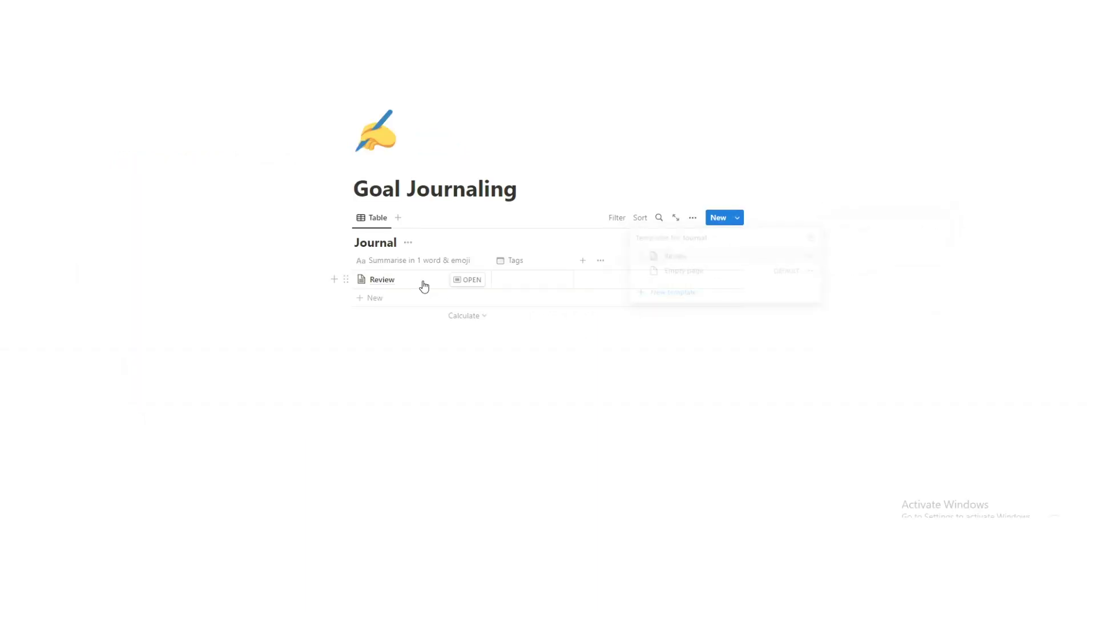
click(423, 282)
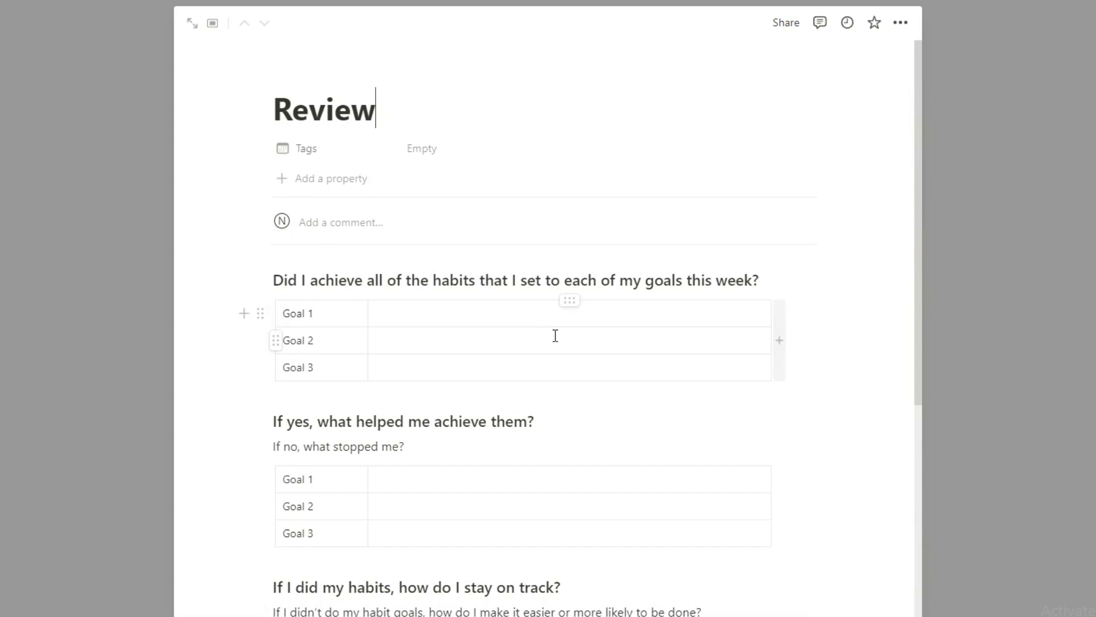
Rename the entry to 'Amazing' and give it the sparkles emoji icon.
key(ctrl+a)
text(S)
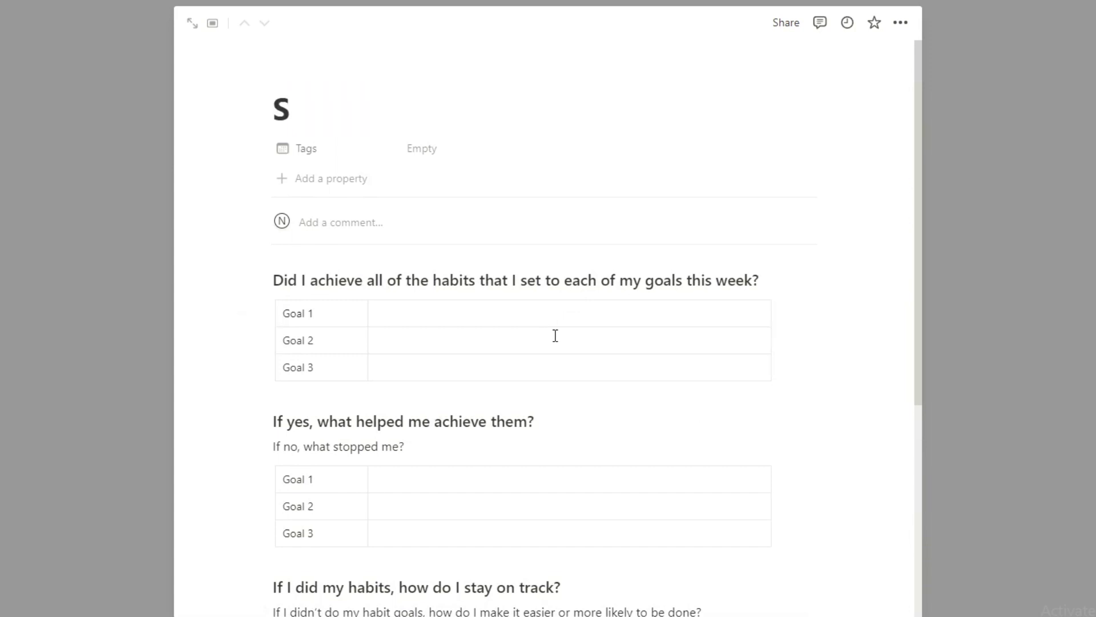
key(BackSpace)
text(Amazing)
click(311, 86)
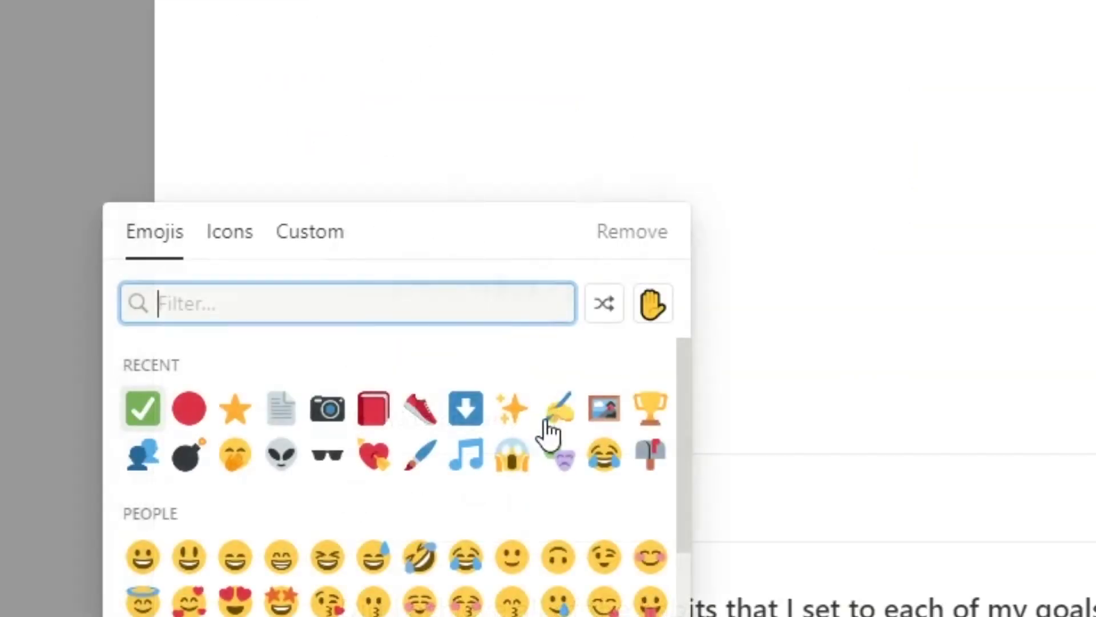
click(505, 412)
Answer Goal 1 with 'yes it went great' and 'i had a really realistic goal for once'.
scroll(502, 205, down, 1)
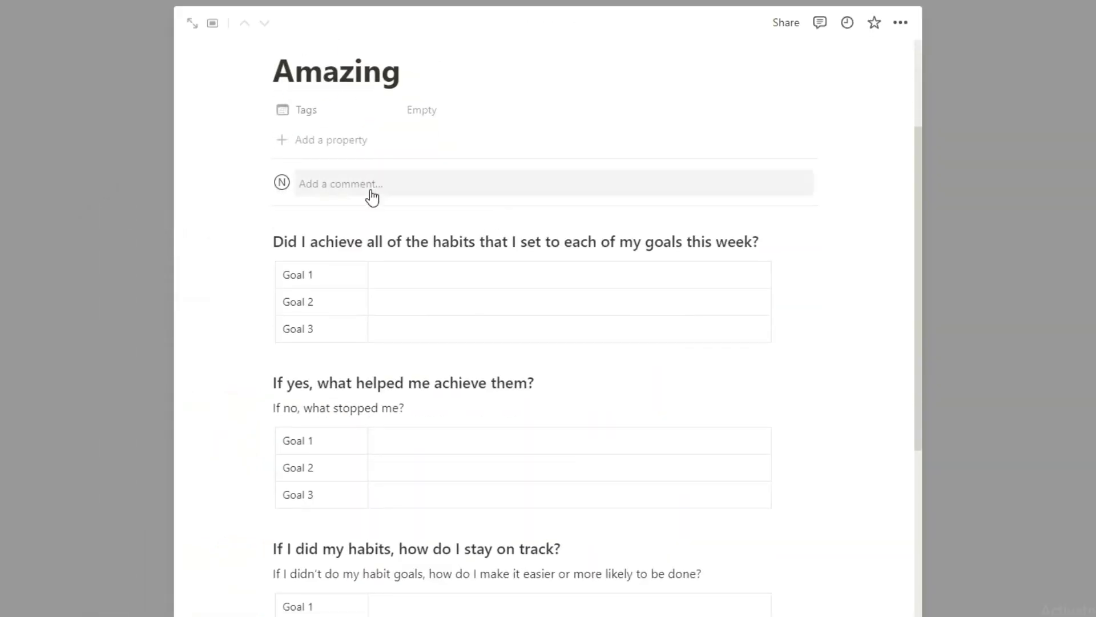
click(485, 284)
text(yes it went great)
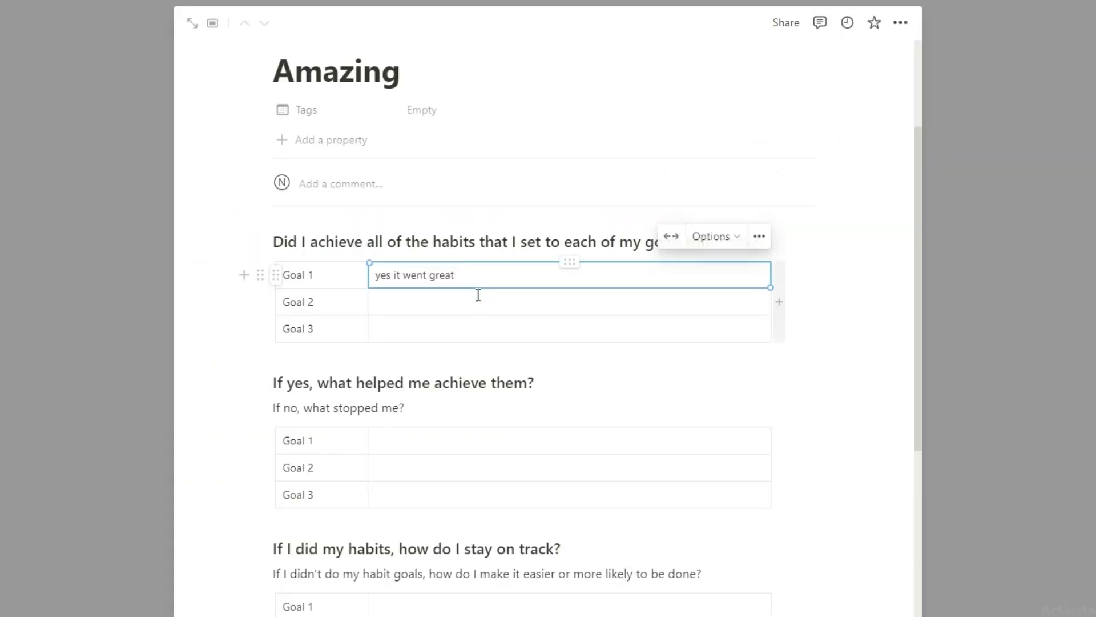
scroll(411, 291, down, 4)
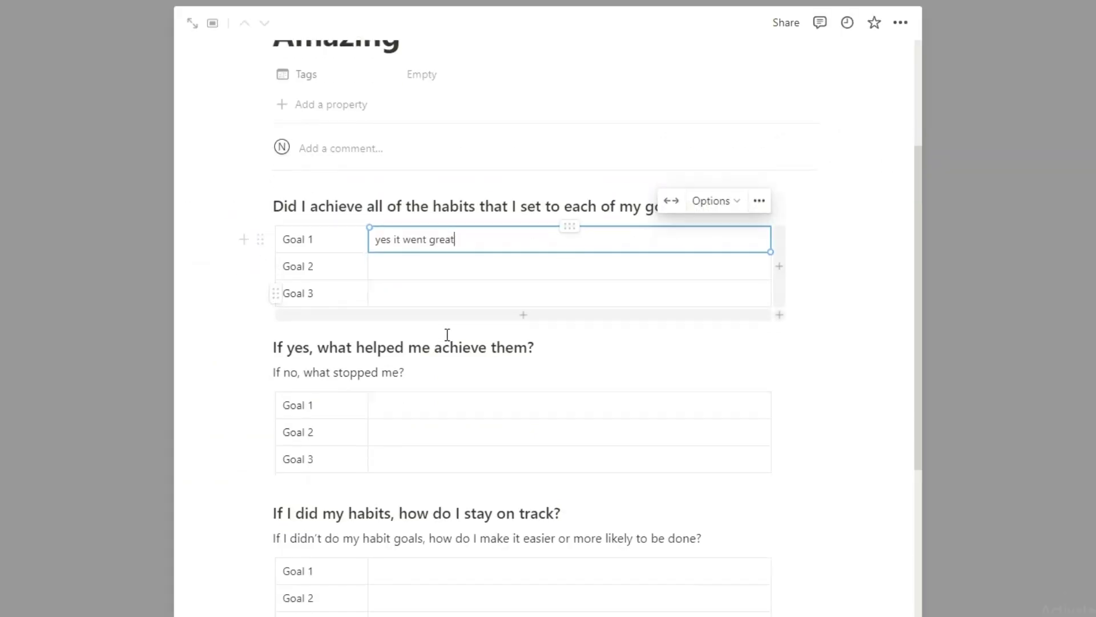
click(438, 217)
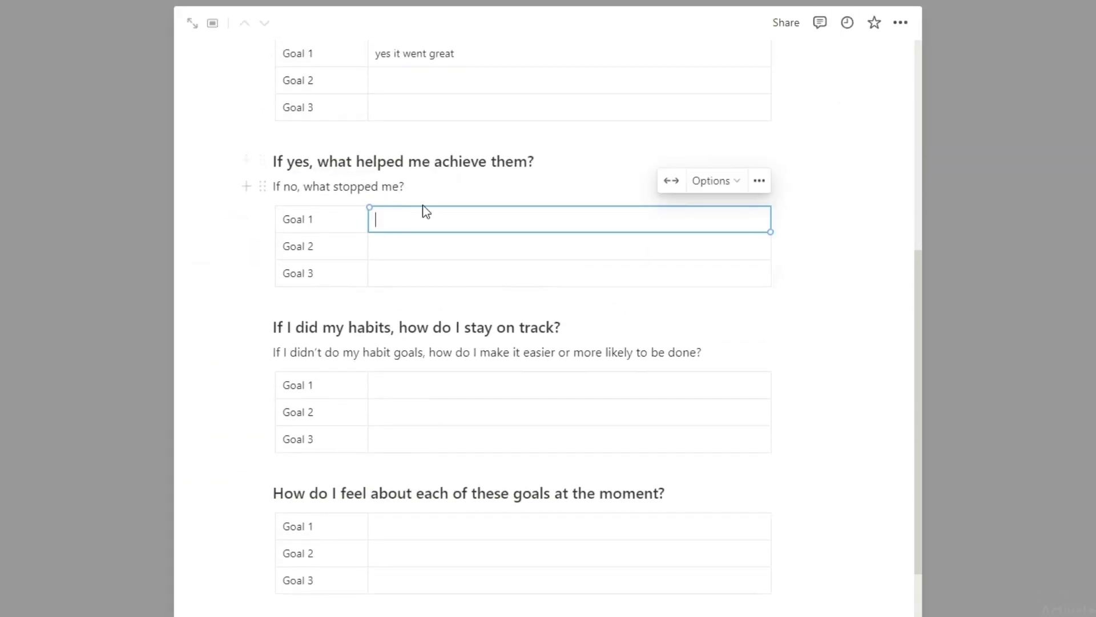
text(i had a really rre)
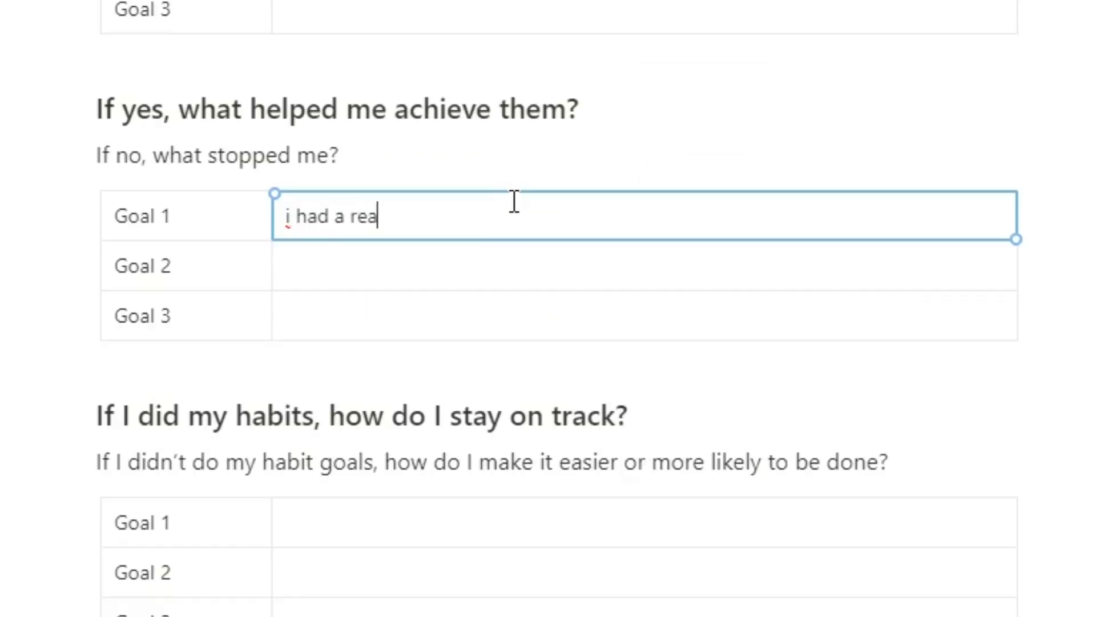
key(BackSpace)
key(BackSpace)
text(ealis)
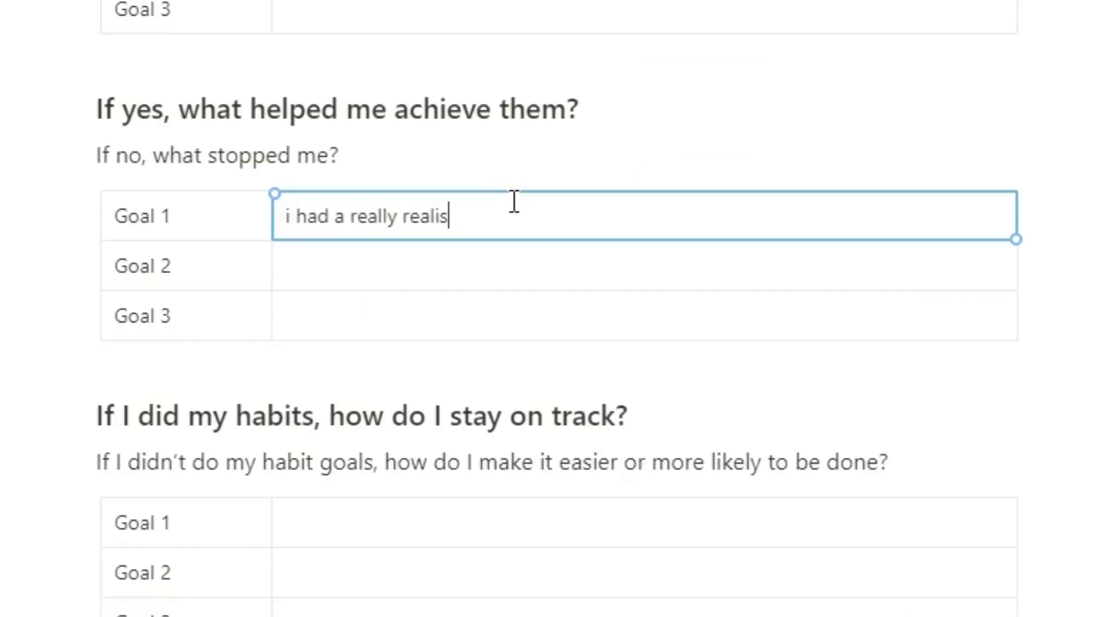
text(tic goal for once)
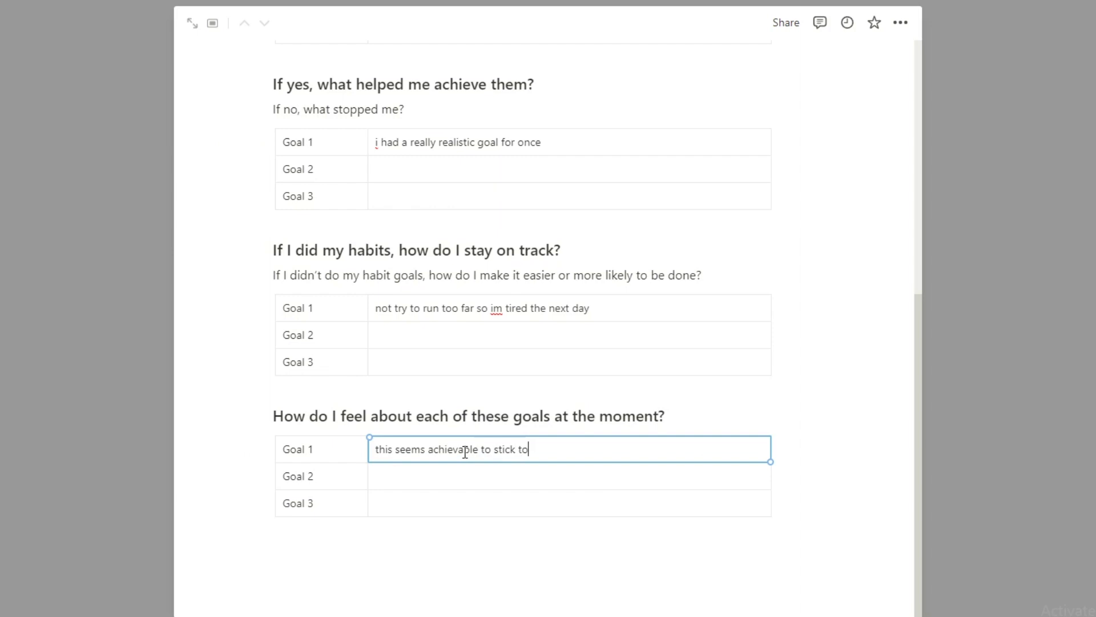
scroll(465, 453, up, 8)
Add a second Review entry to the Journal table, then return to the Habit Template page.
click(989, 368)
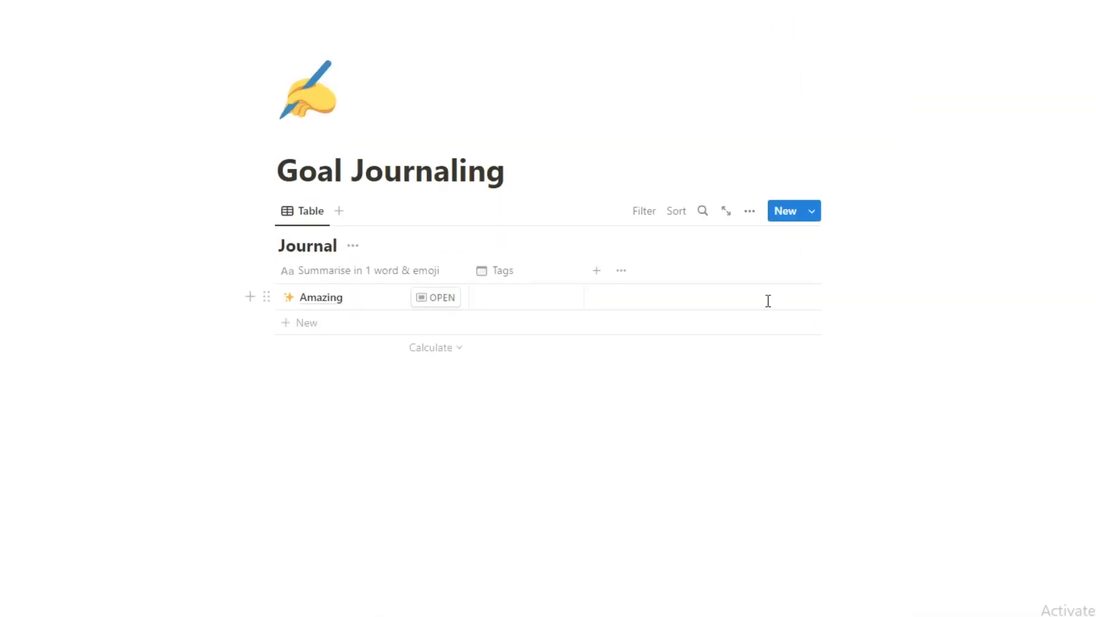
click(821, 218)
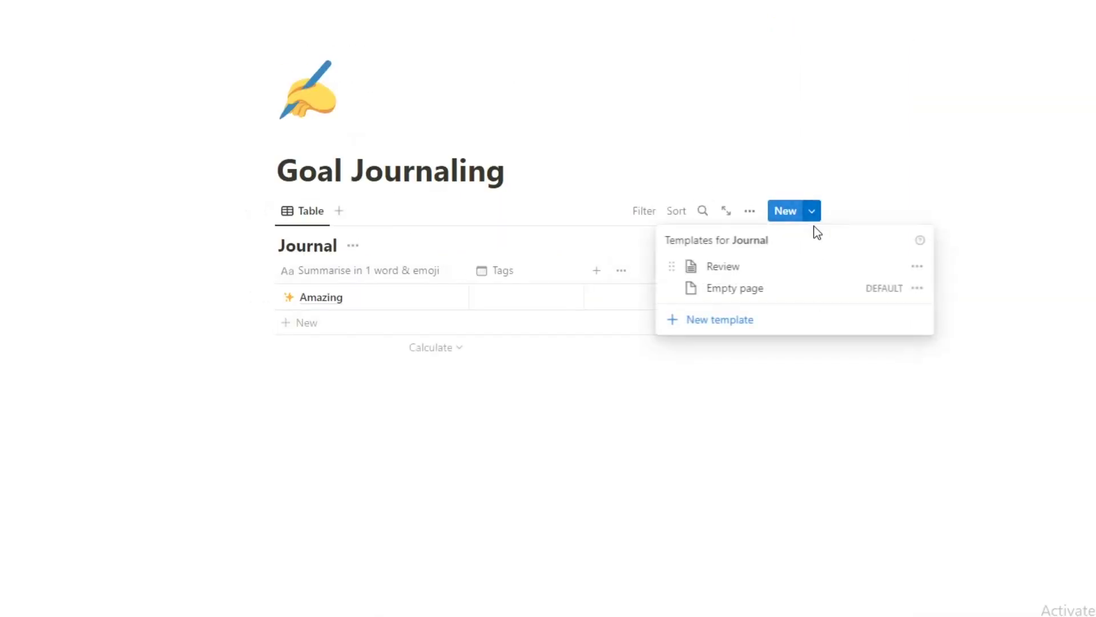
click(810, 265)
click(965, 250)
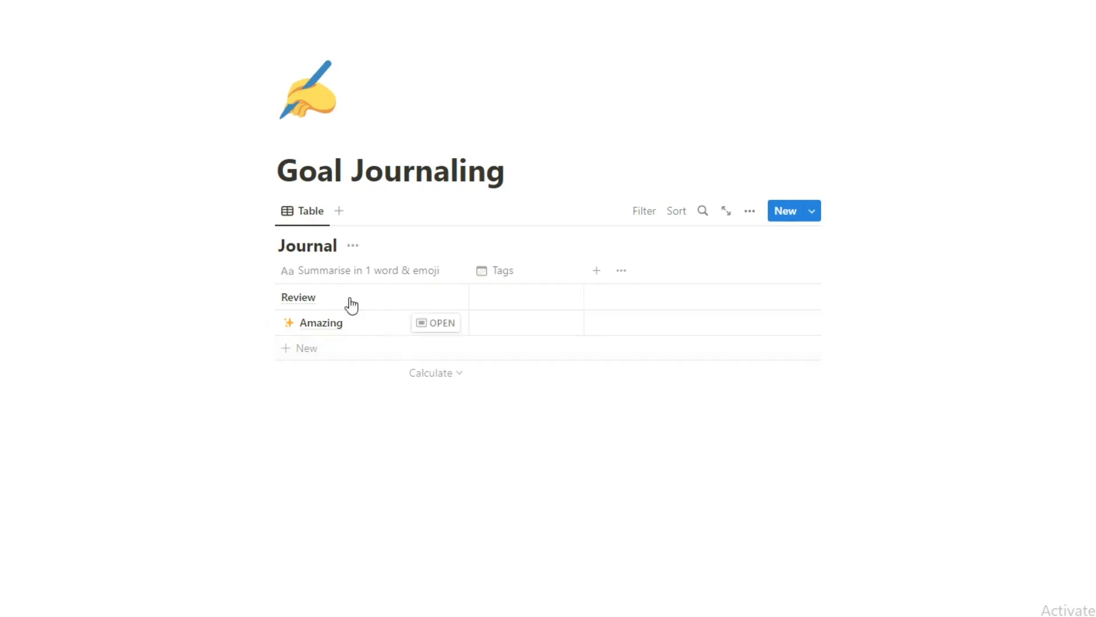
mouse_move(435, 321)
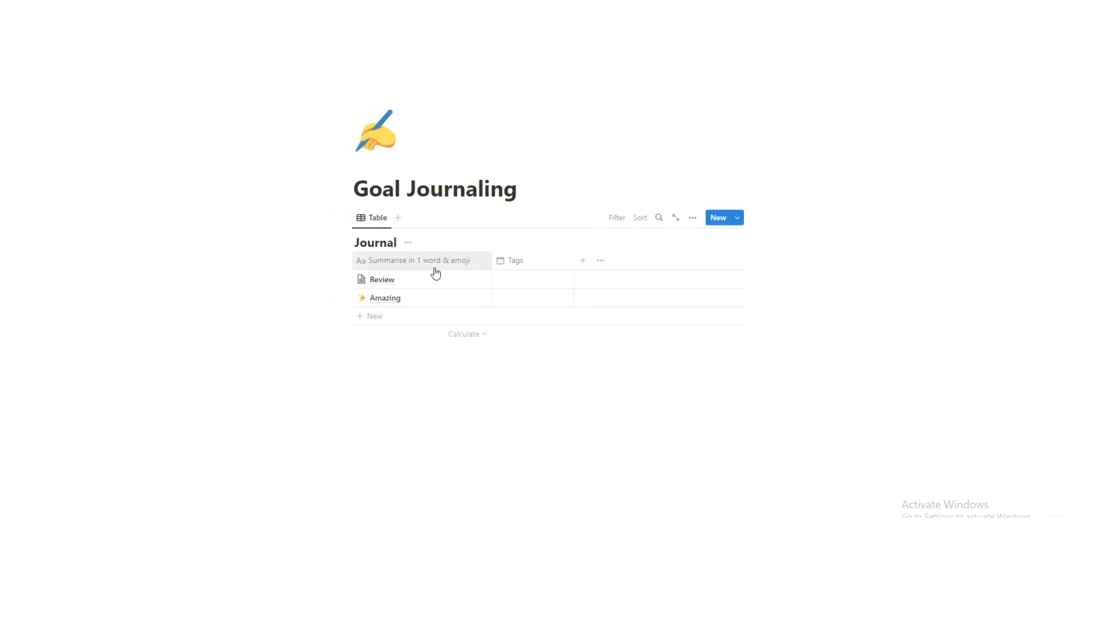
click(194, 71)
scroll(377, 103, down, 4)
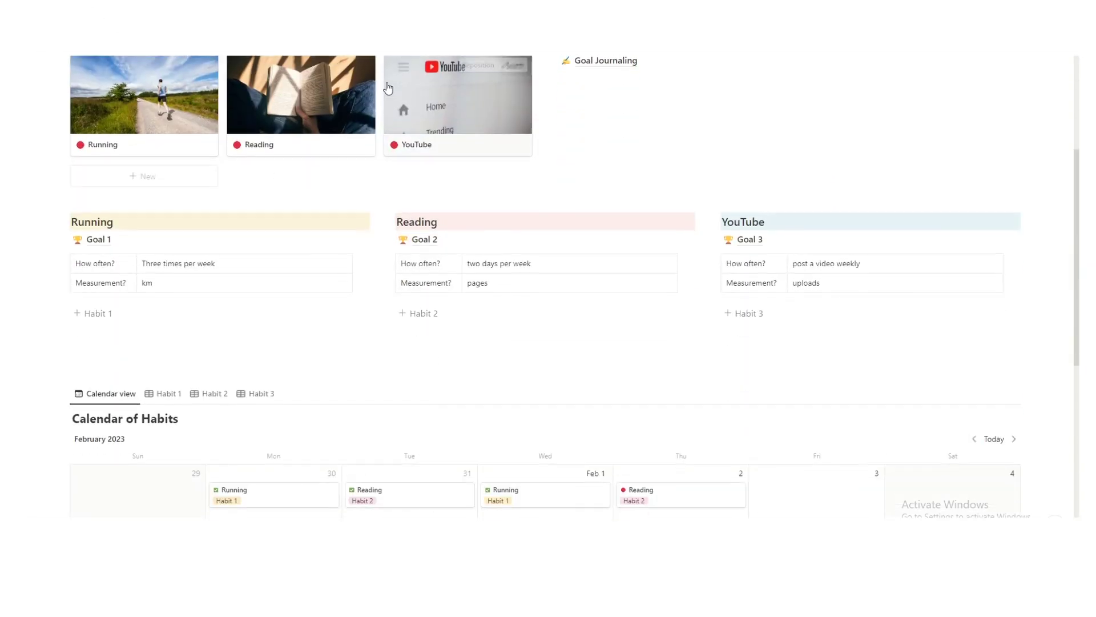
scroll(717, 205, up, 2)
scroll(703, 210, down, 5)
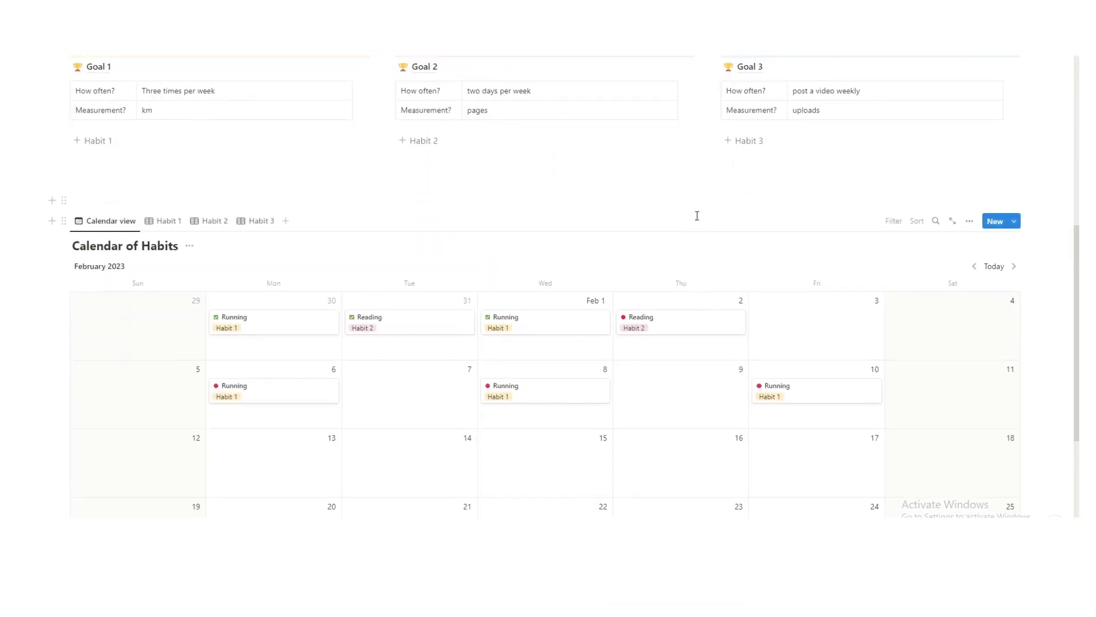
scroll(697, 215, up, 7)
scroll(554, 303, down, 1)
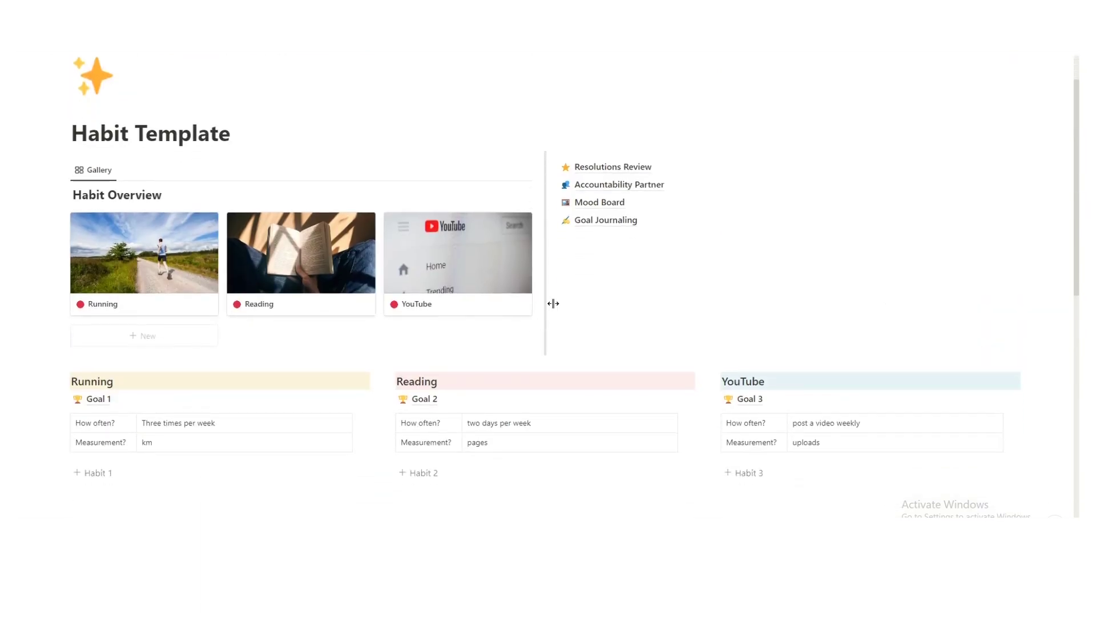
scroll(585, 297, down, 2)
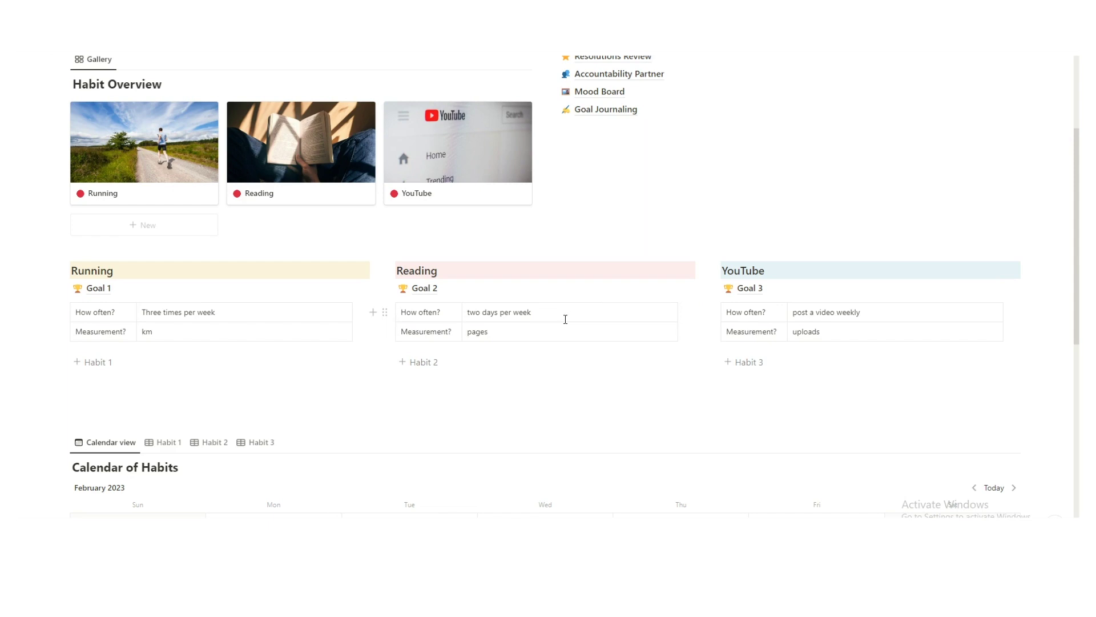
scroll(565, 319, down, 5)
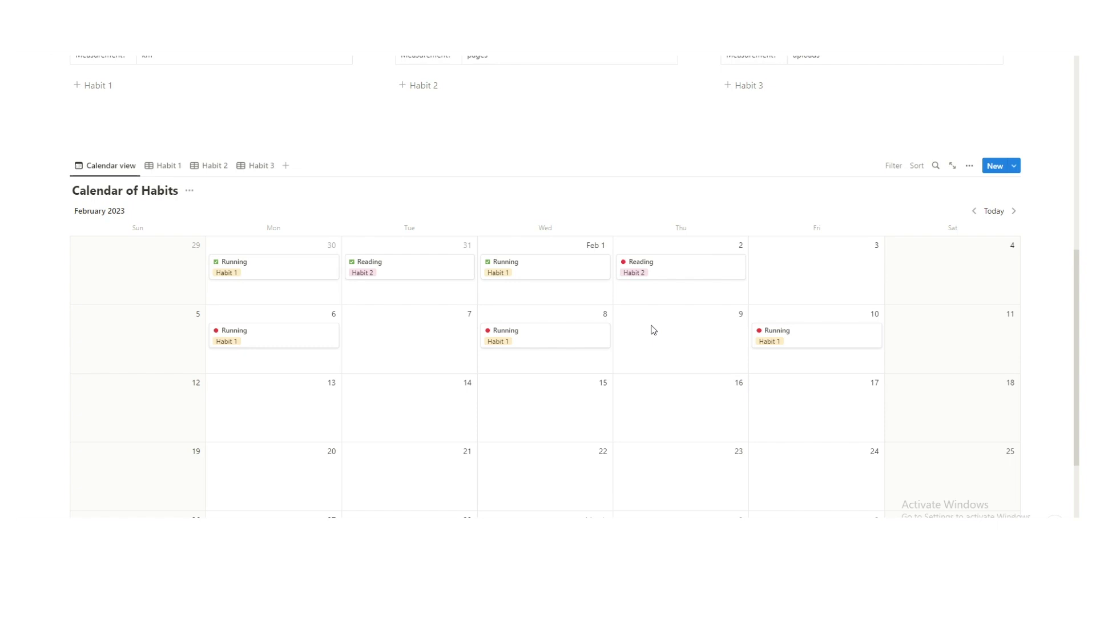
scroll(654, 329, up, 8)
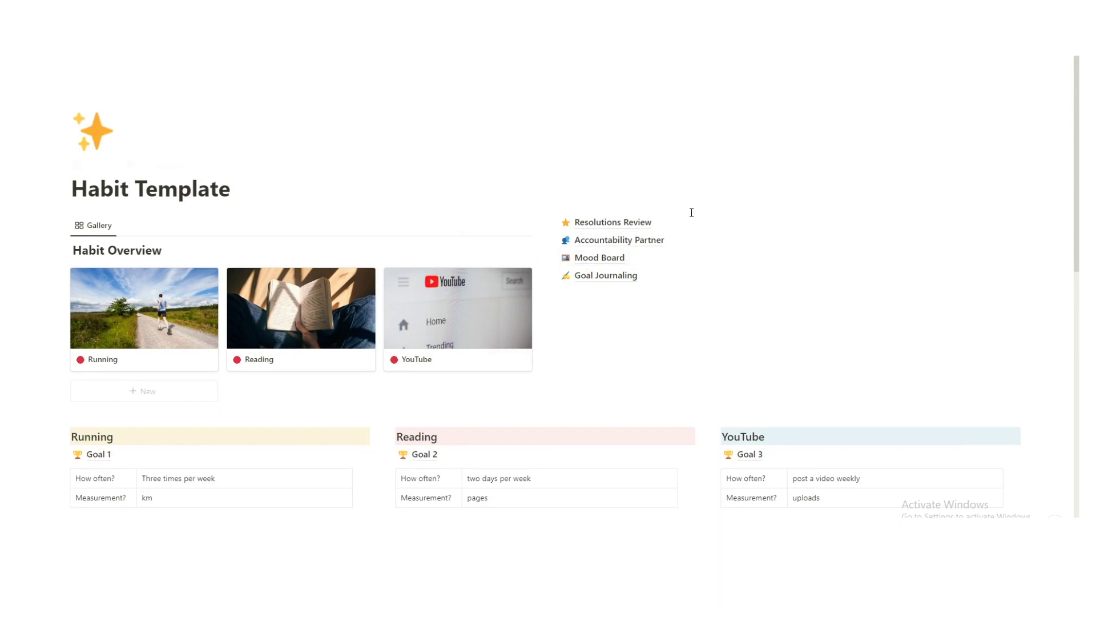
scroll(441, 232, down, 10)
scroll(441, 232, up, 1)
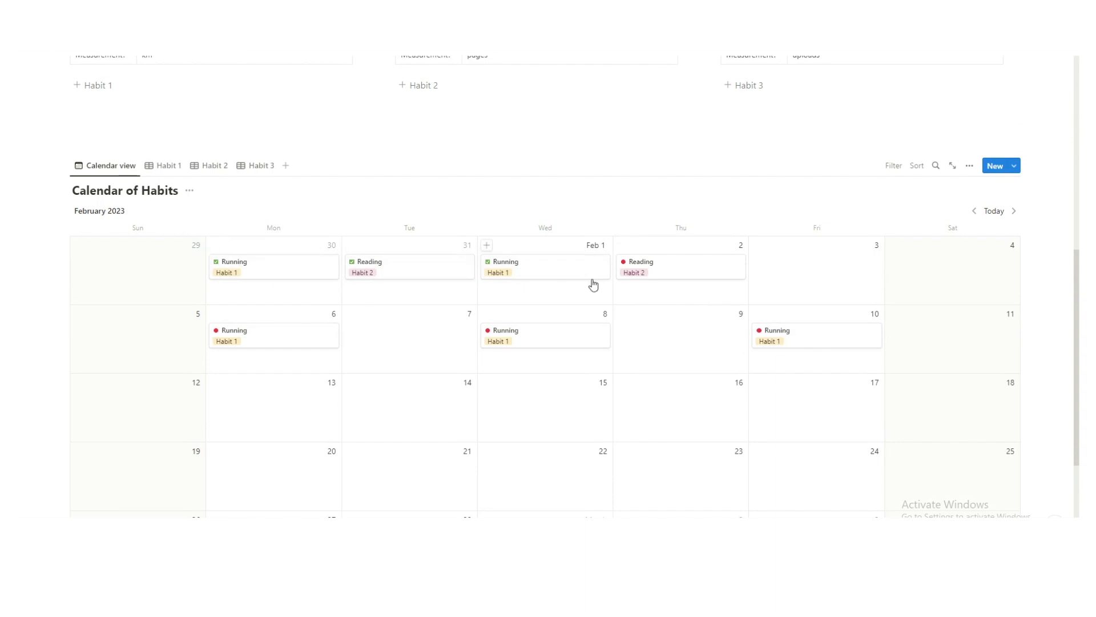
scroll(590, 297, up, 1)
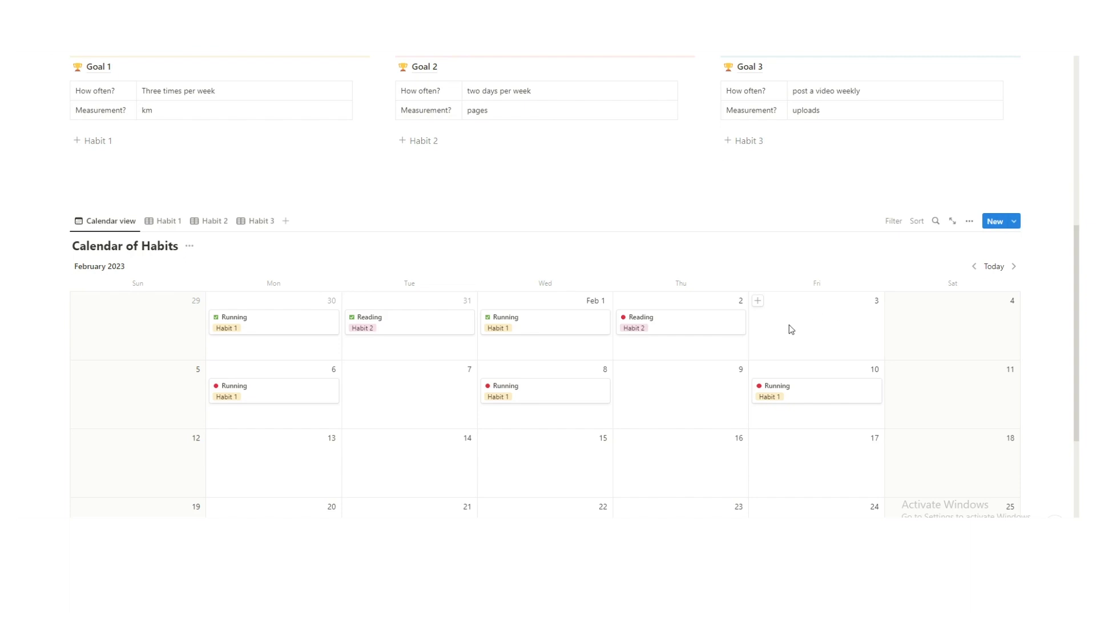
scroll(700, 360, up, 7)
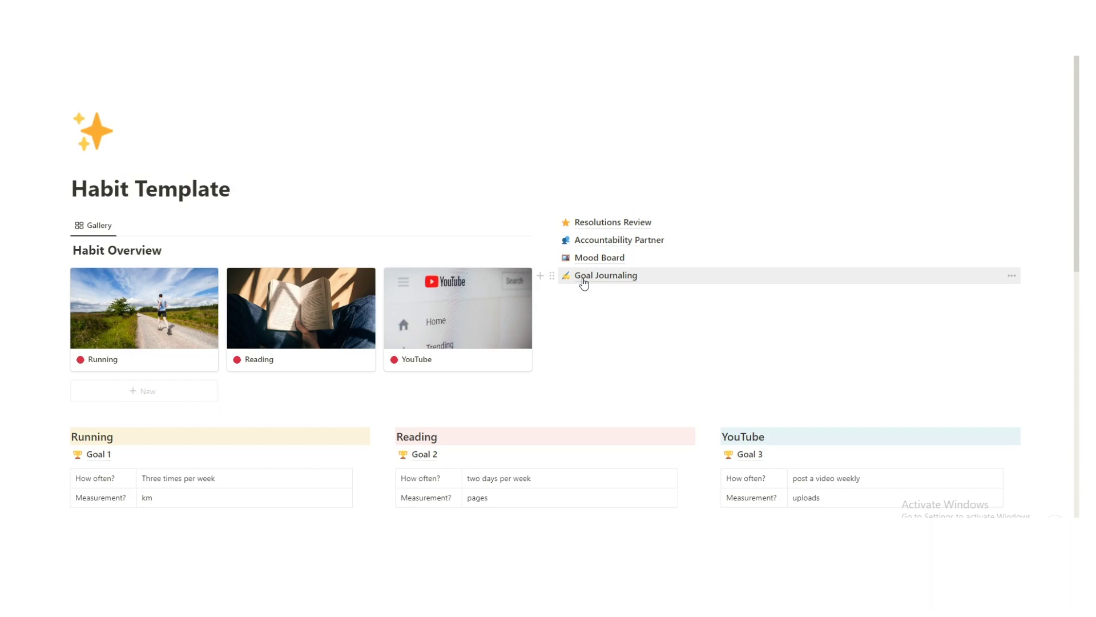
scroll(422, 268, down, 10)
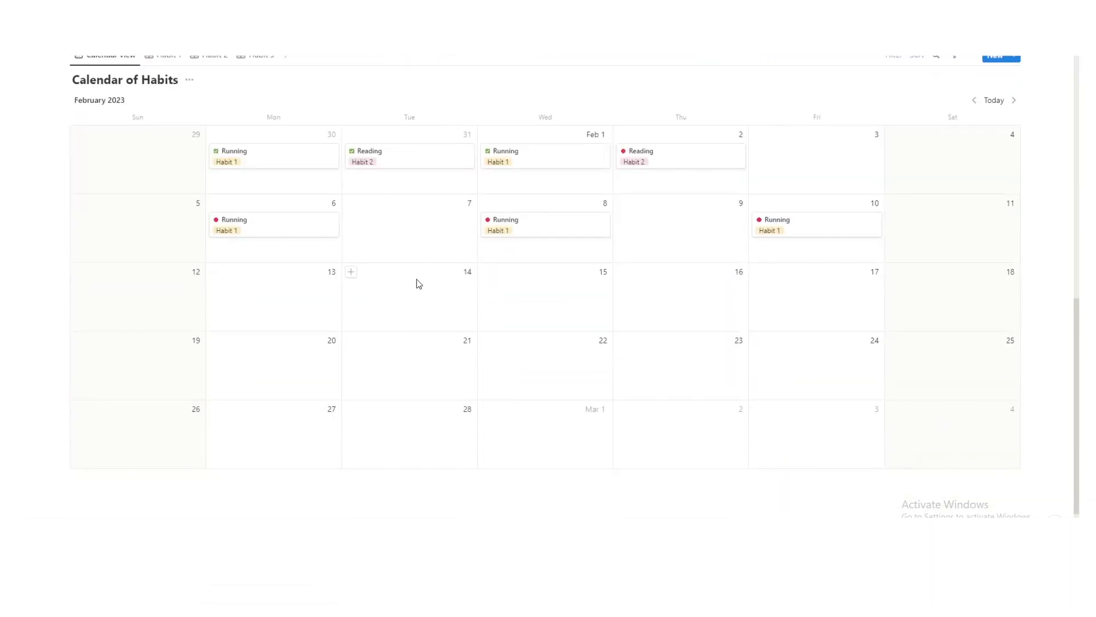